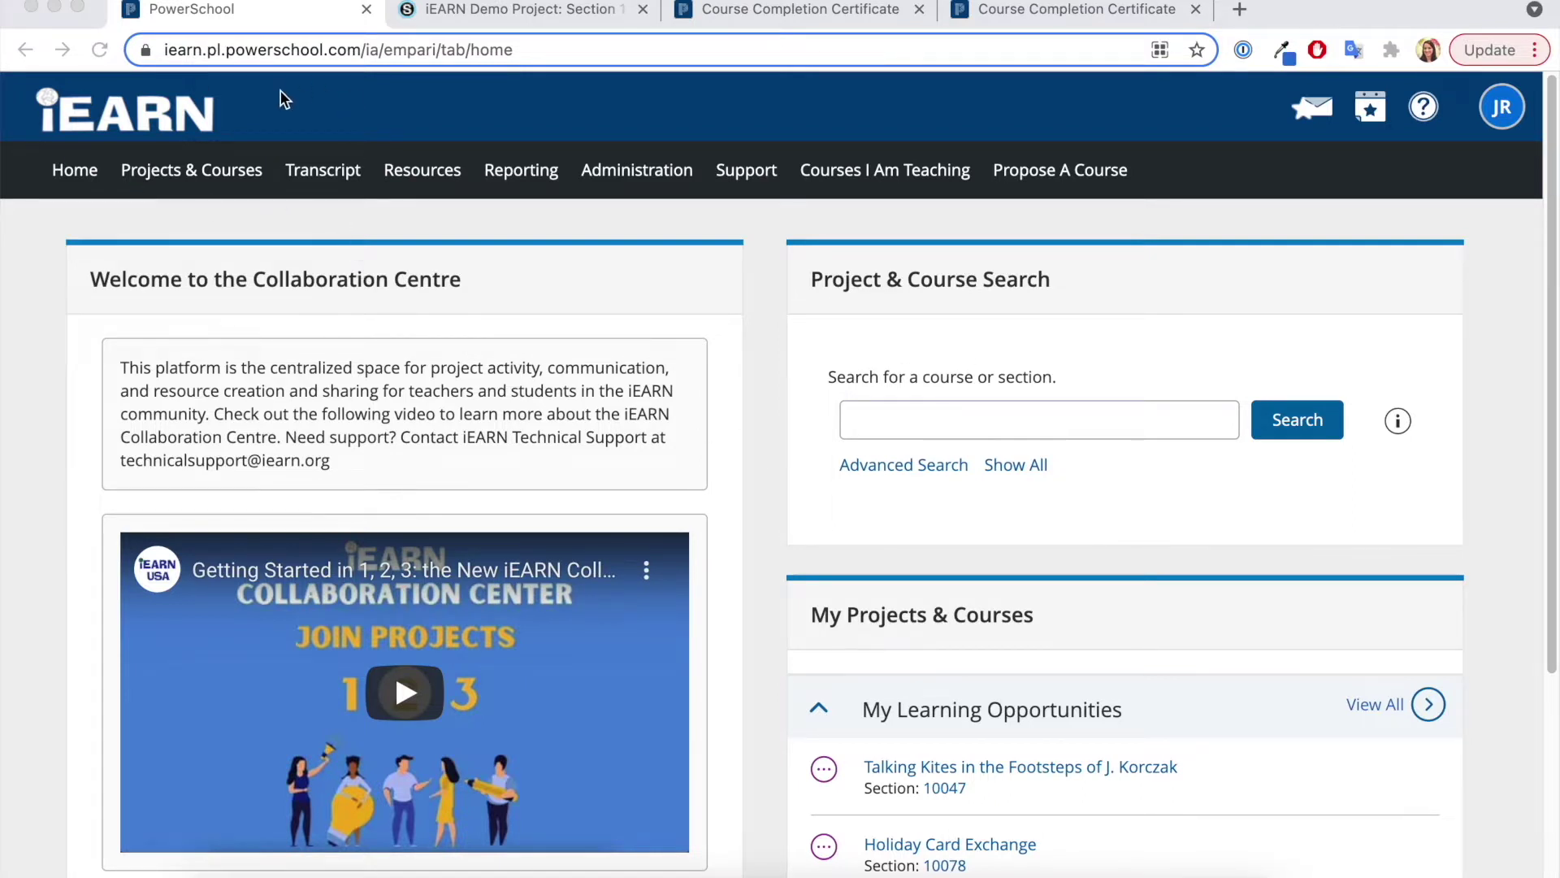
Scroll through the course list to find the Talking Kites course
left_click(894, 417)
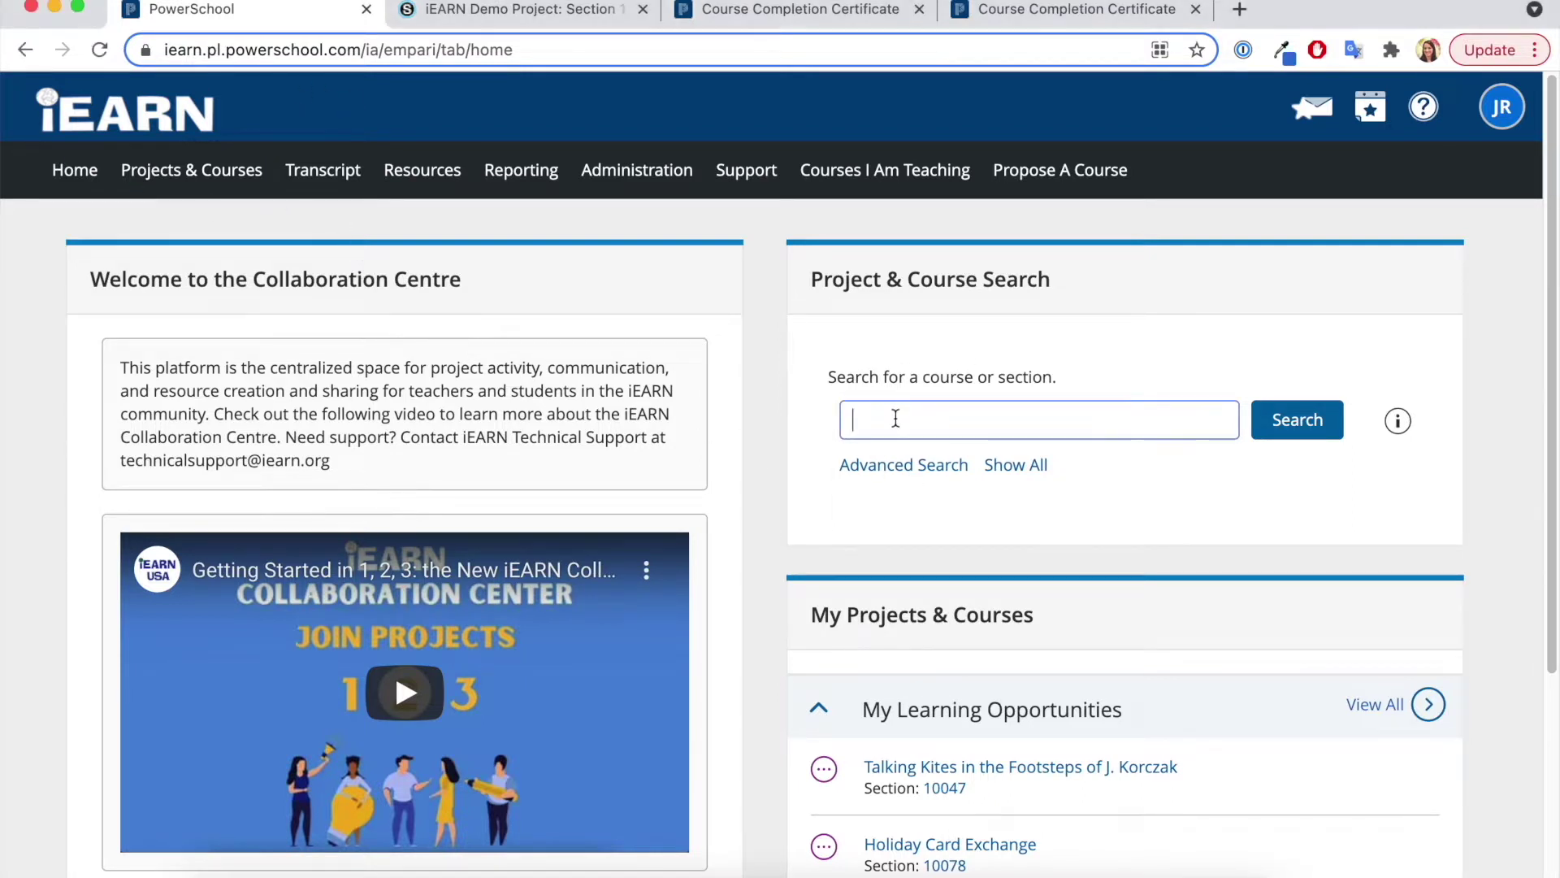
scroll(895, 417, "down", 2)
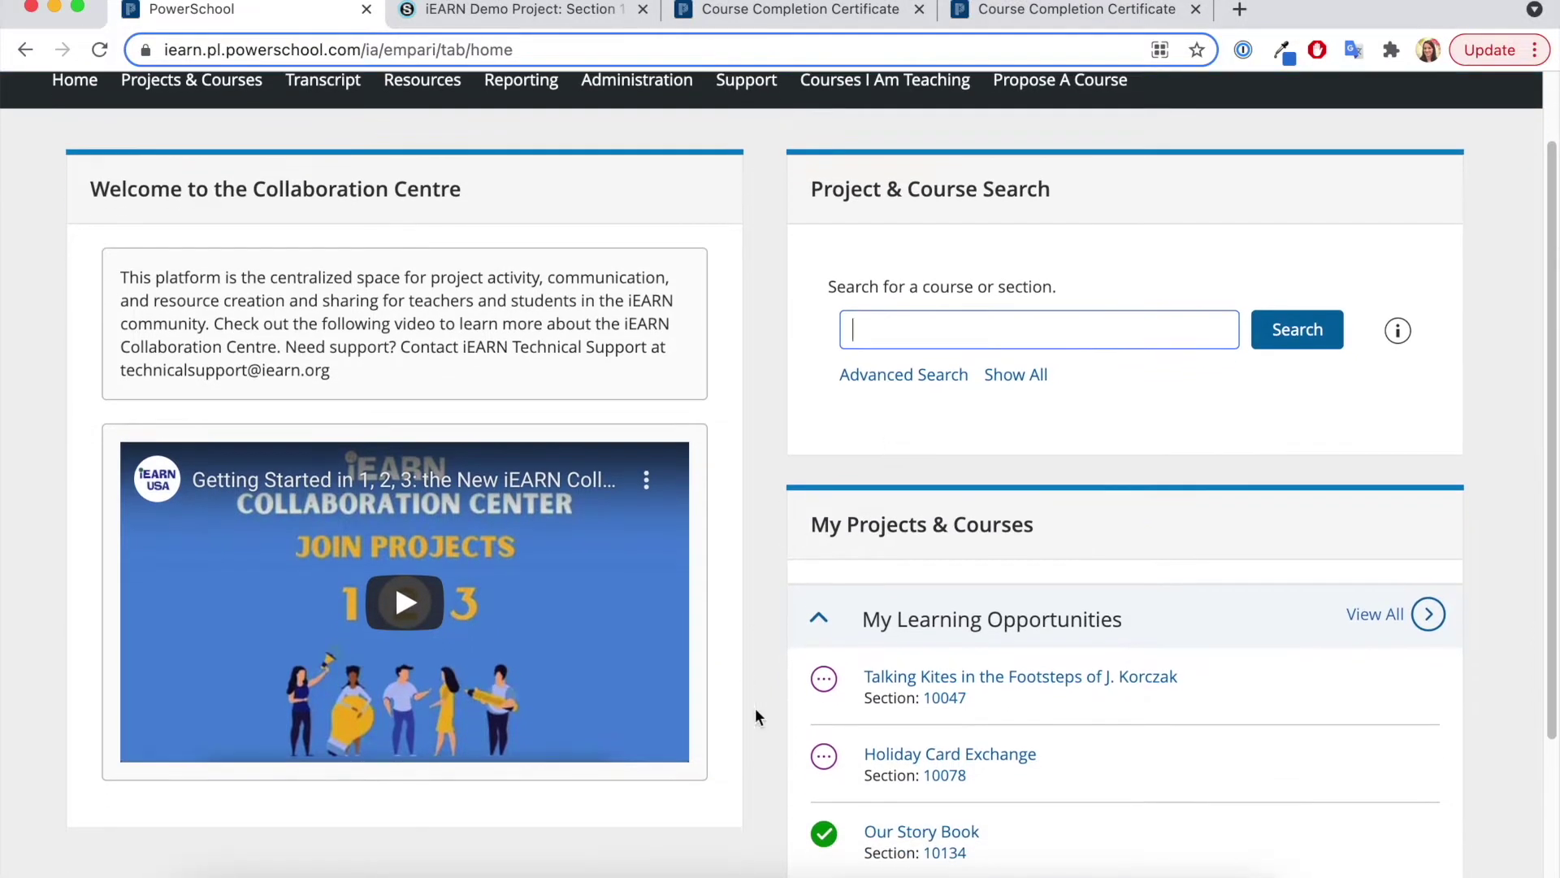
scroll(1036, 683, "down", 1)
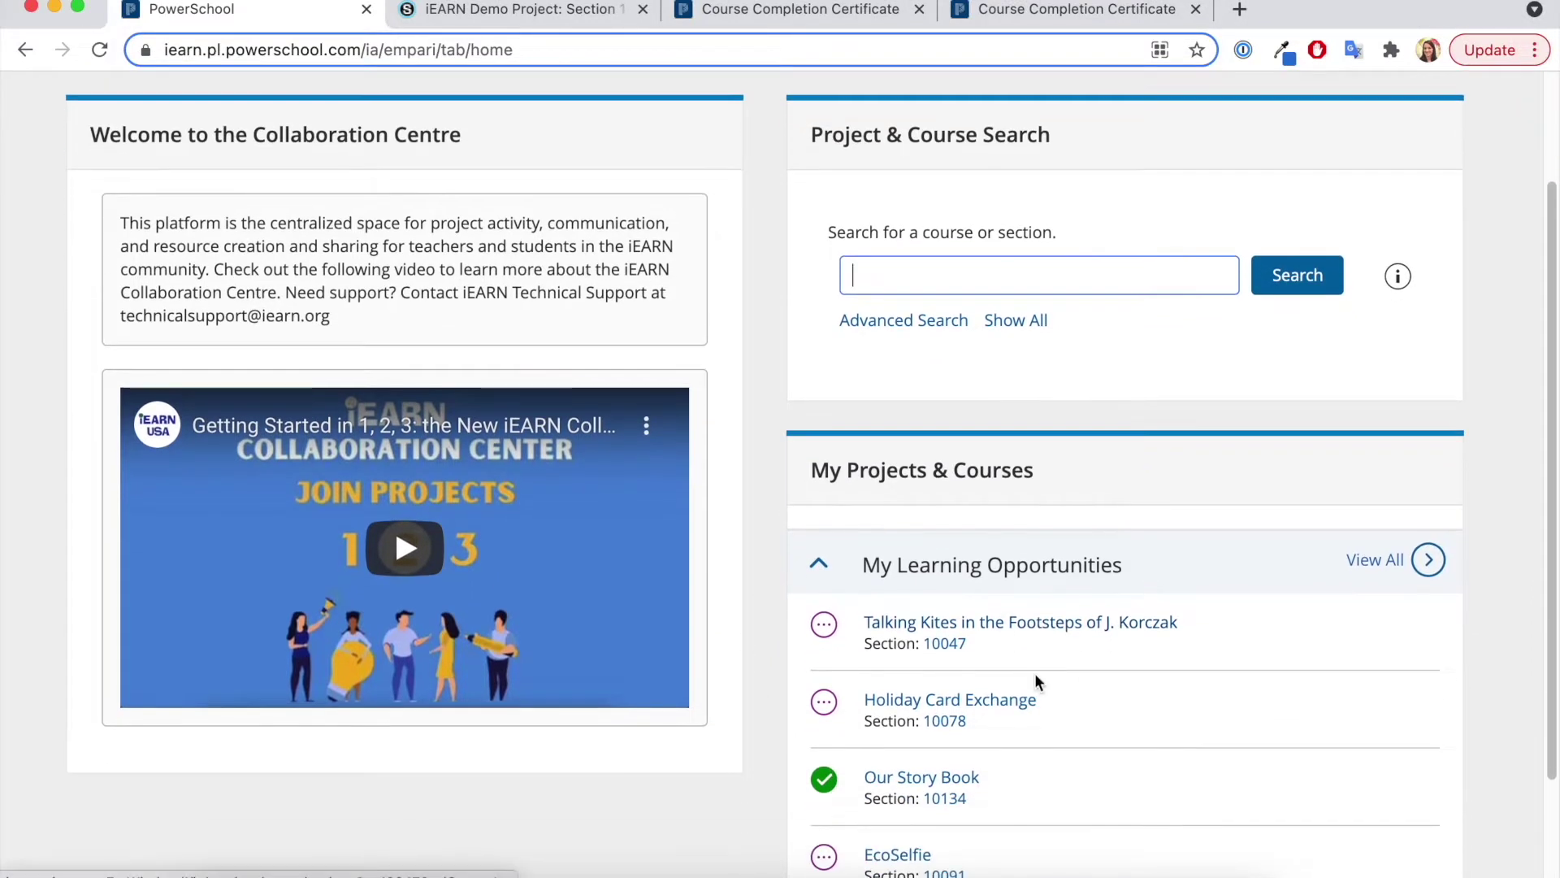
scroll(1036, 678, "down", 1)
scroll(1035, 679, "up", 4)
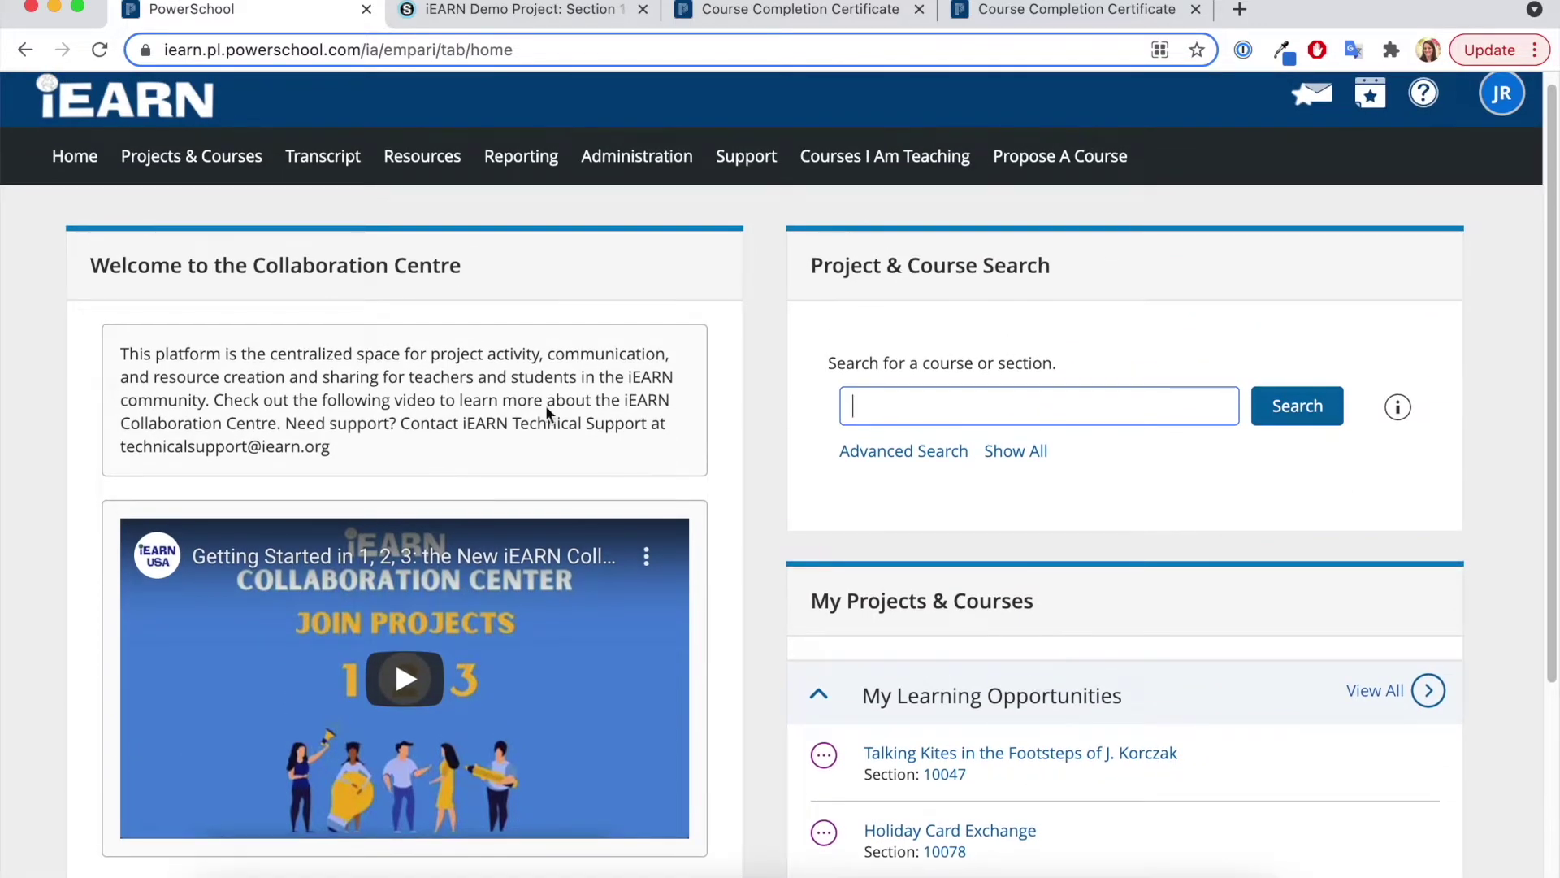
scroll(1025, 529, "down", 4)
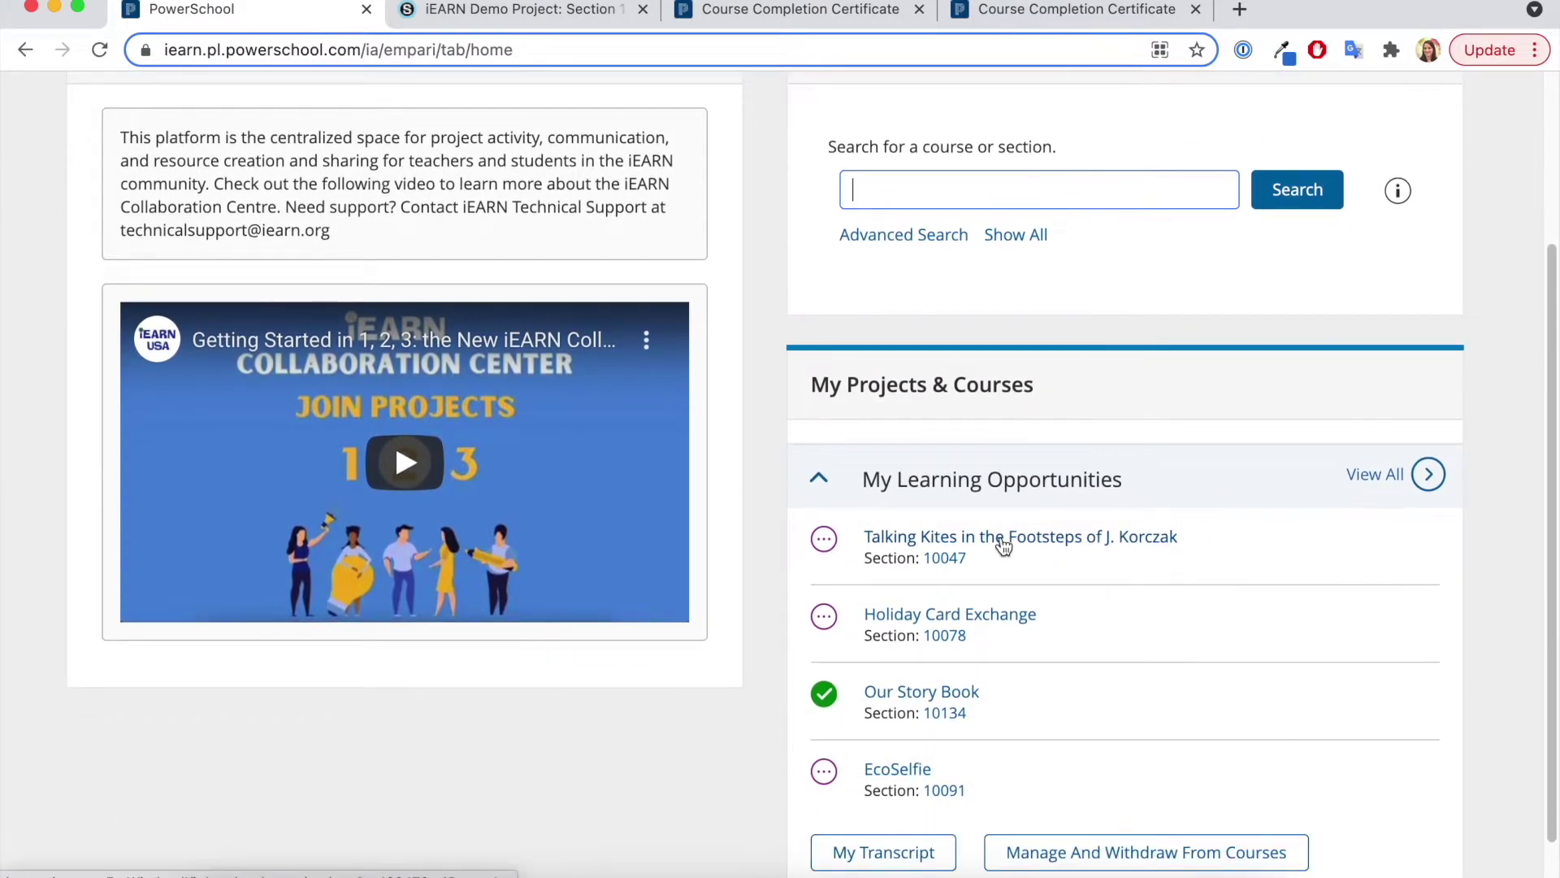
scroll(1004, 545, "down", 1)
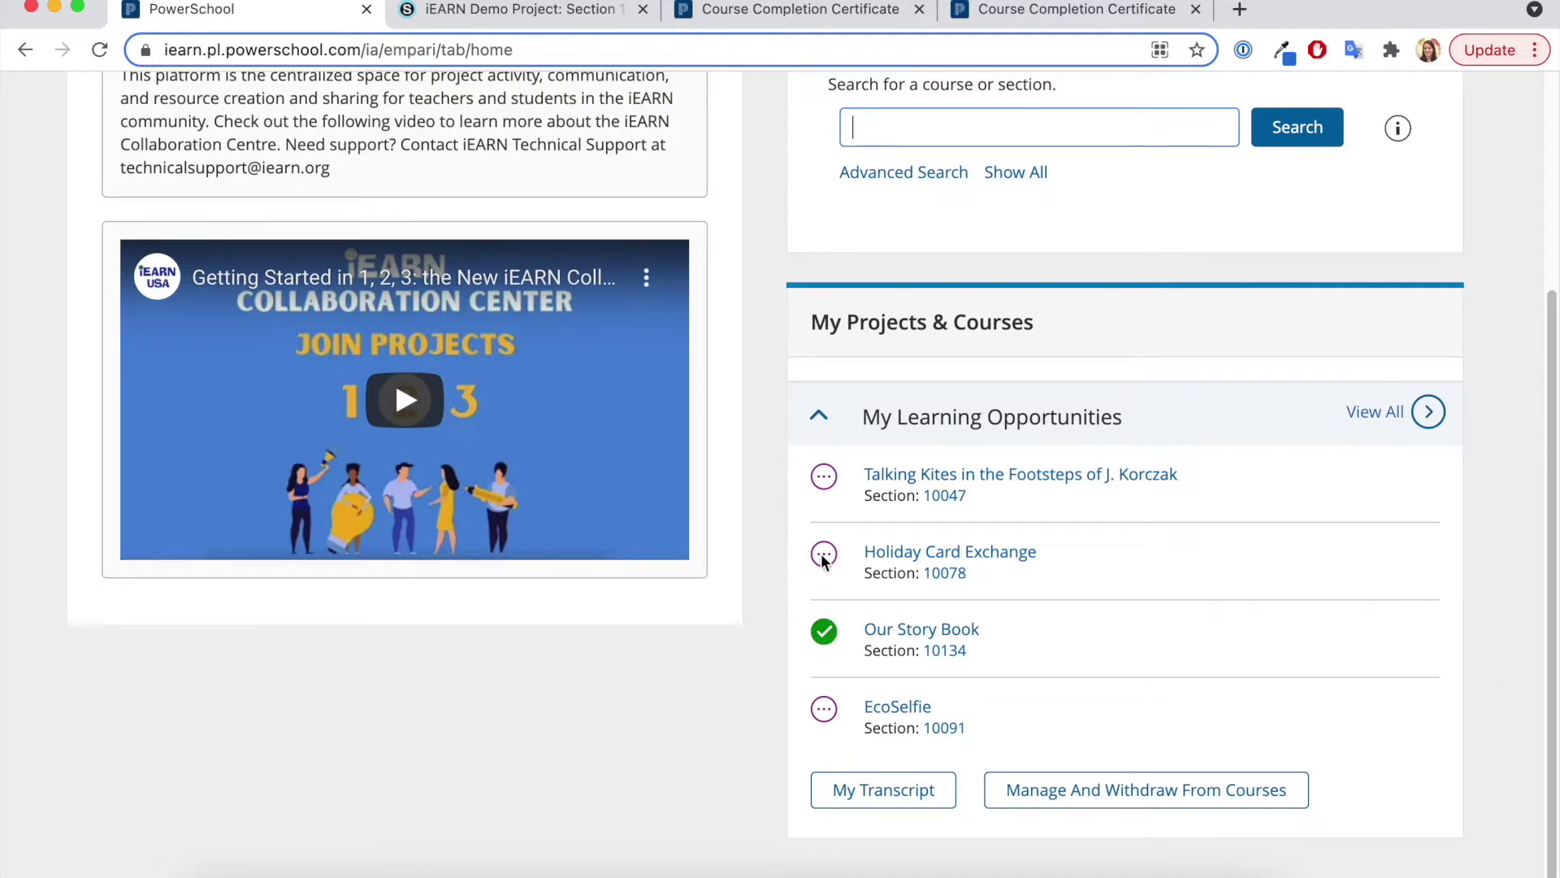
scroll(905, 481, "up", 5)
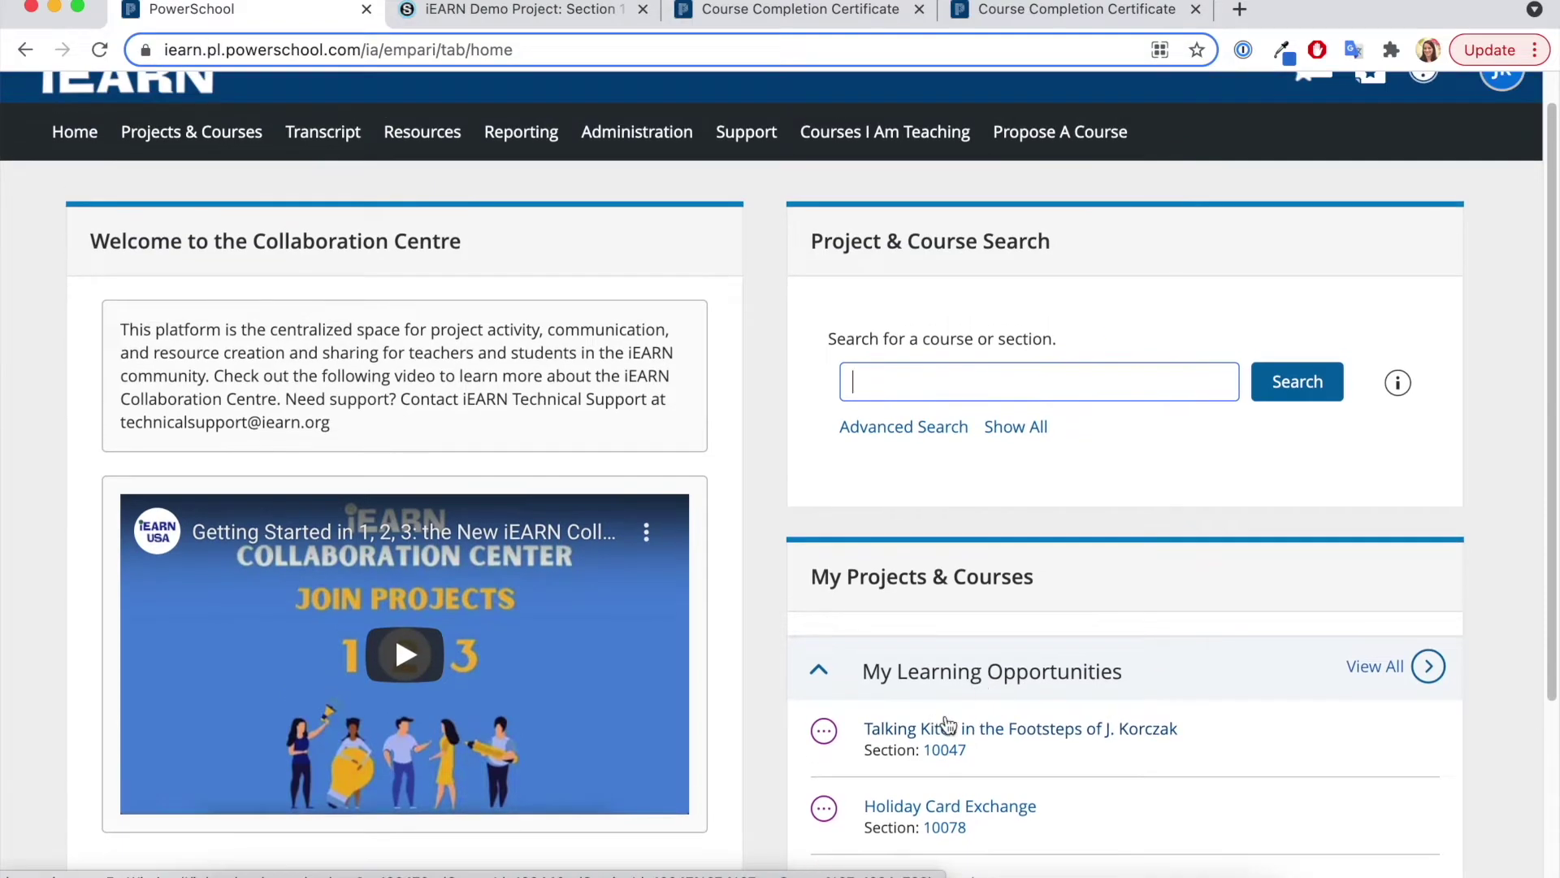
Open Talking Kites in the Footsteps of J. Korczak and check that Final Reflections is Must Complete
left_click(1009, 724)
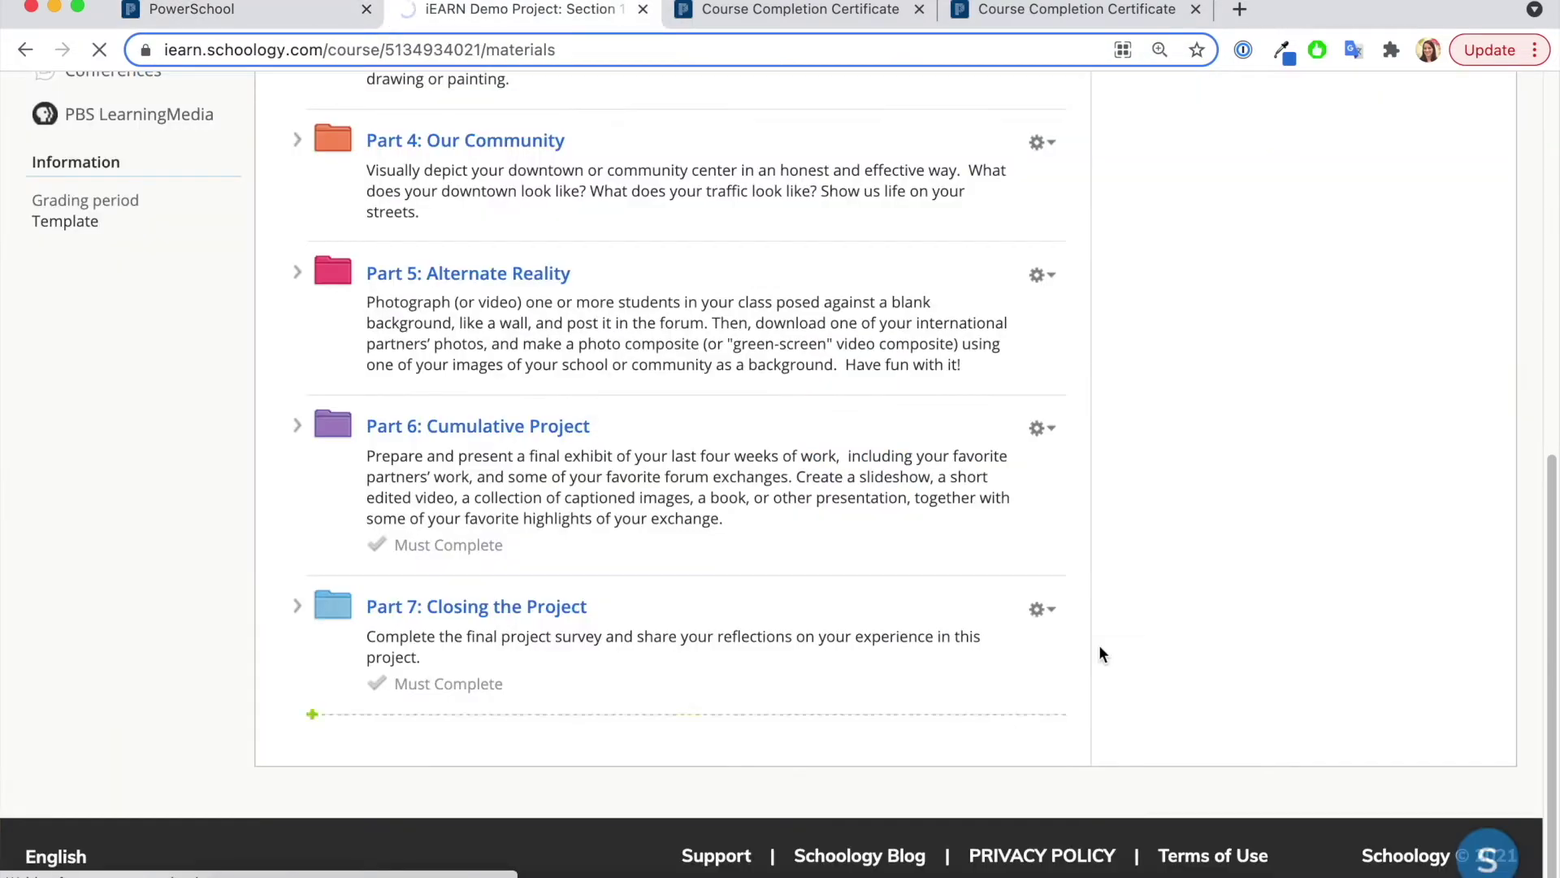
scroll(821, 384, "up", 10)
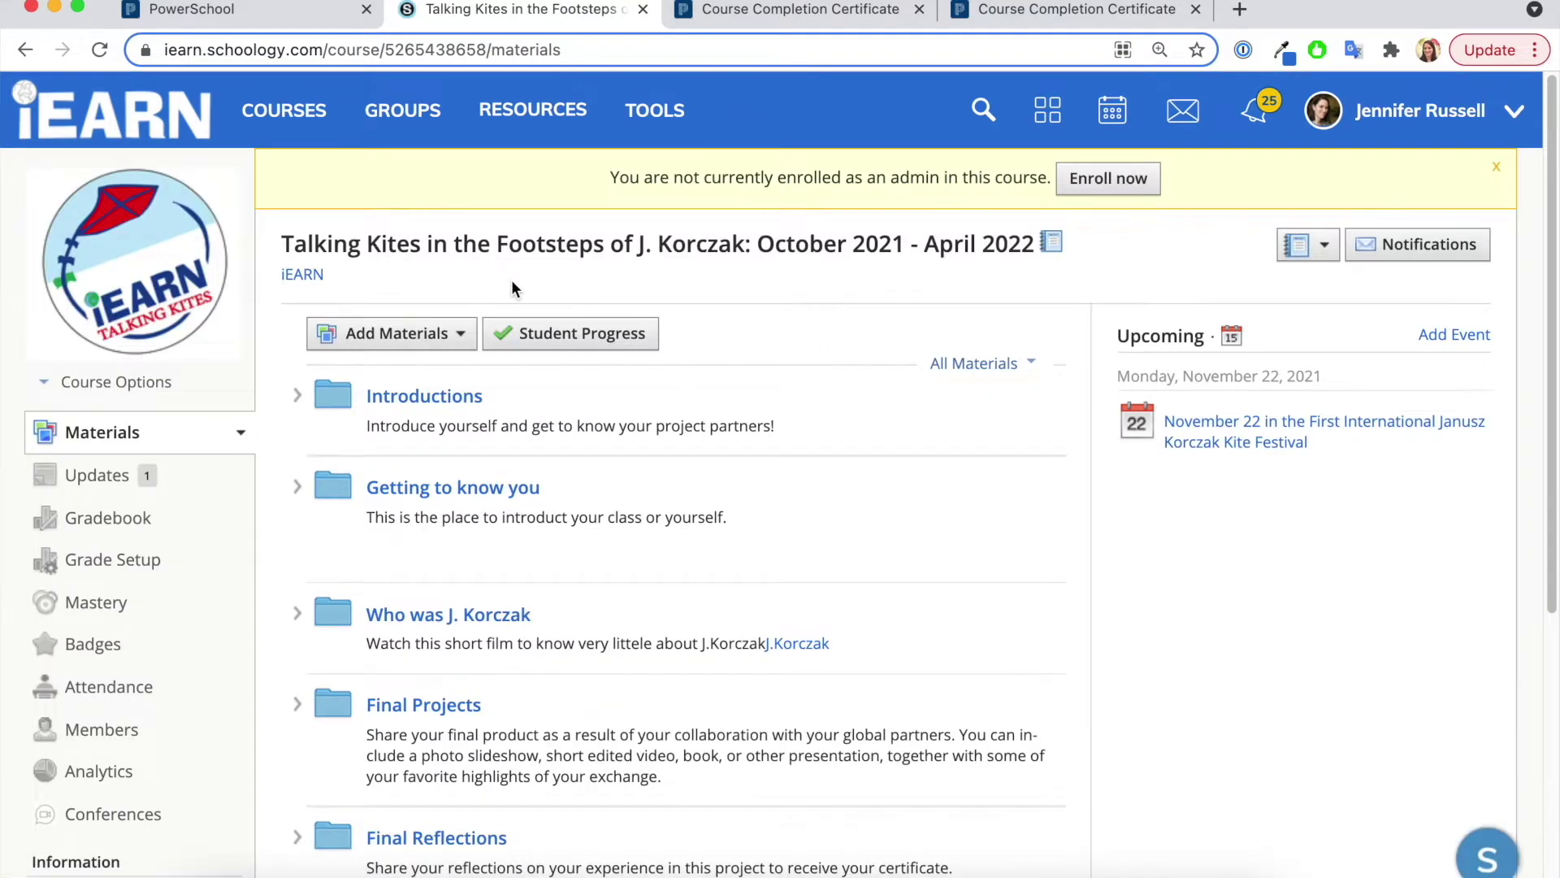
scroll(445, 261, "down", 5)
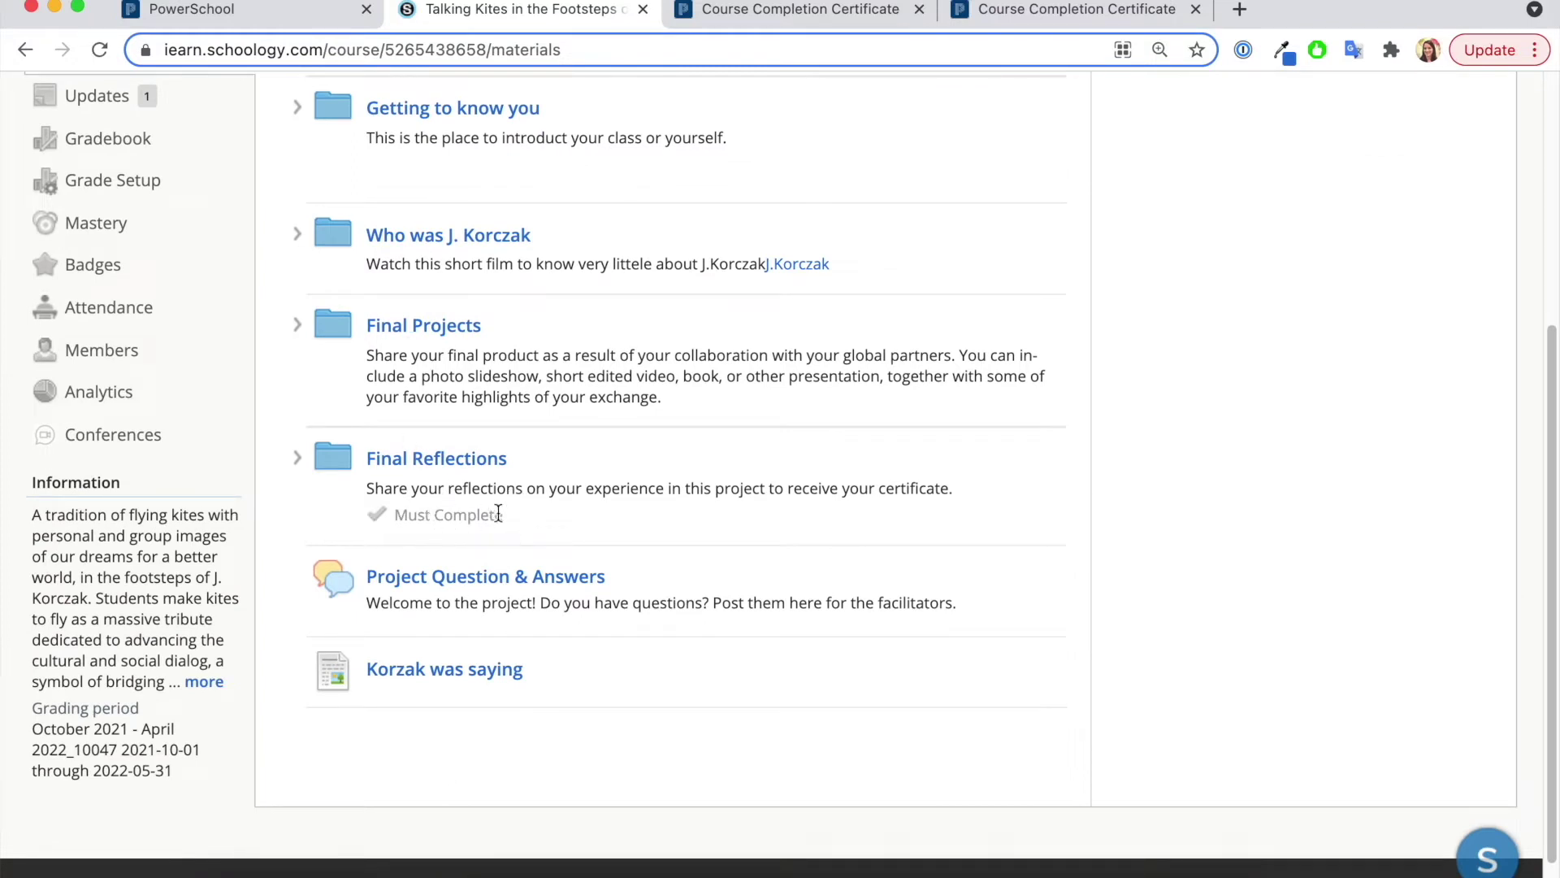
scroll(498, 514, "up", 5)
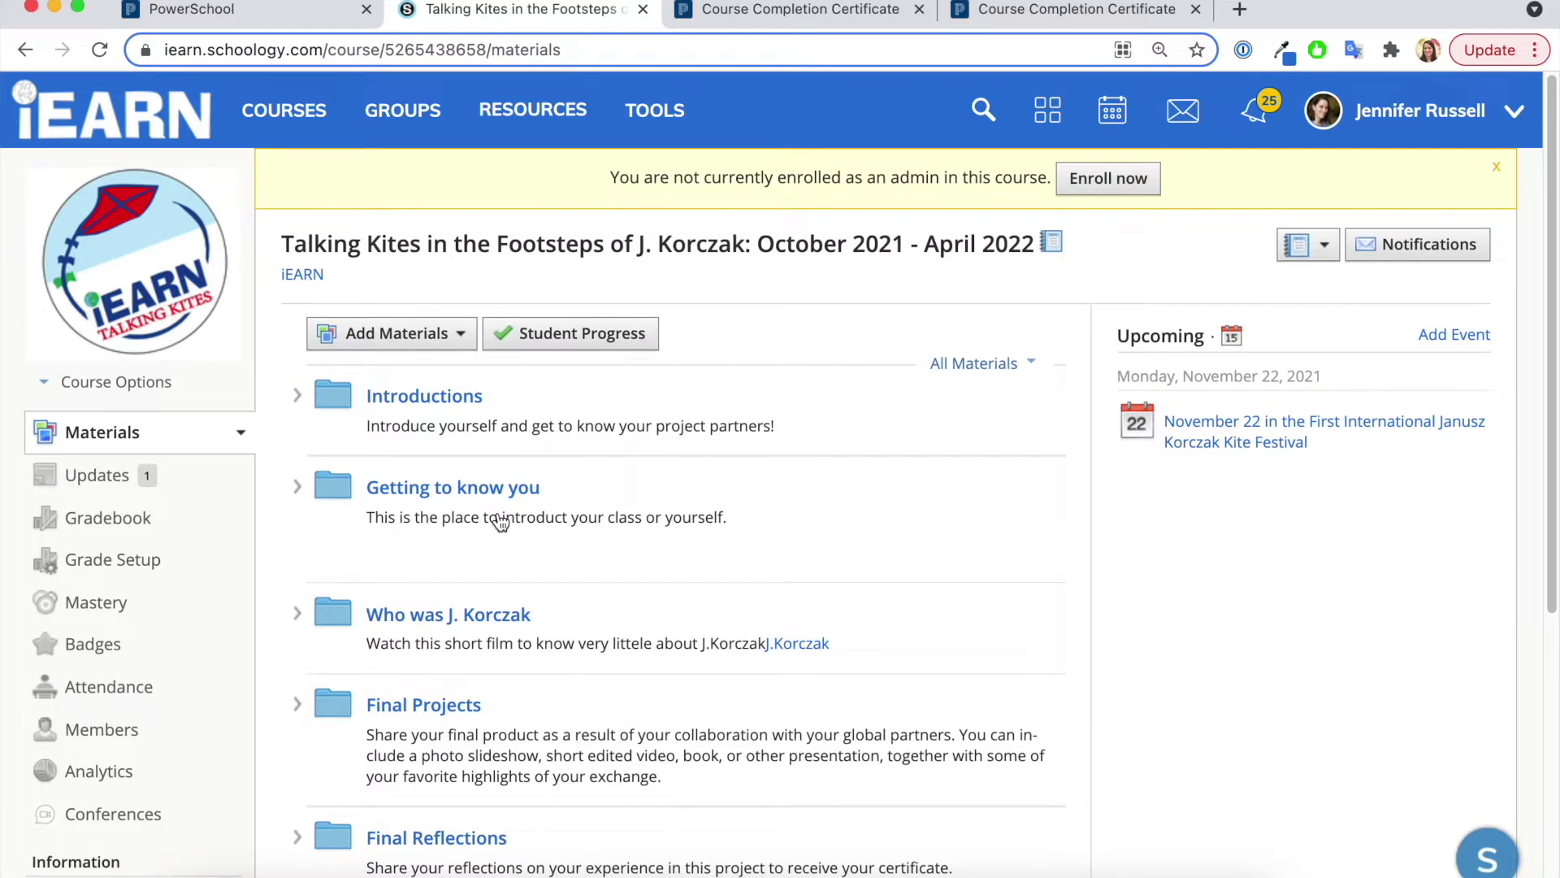
left_click(282, 124)
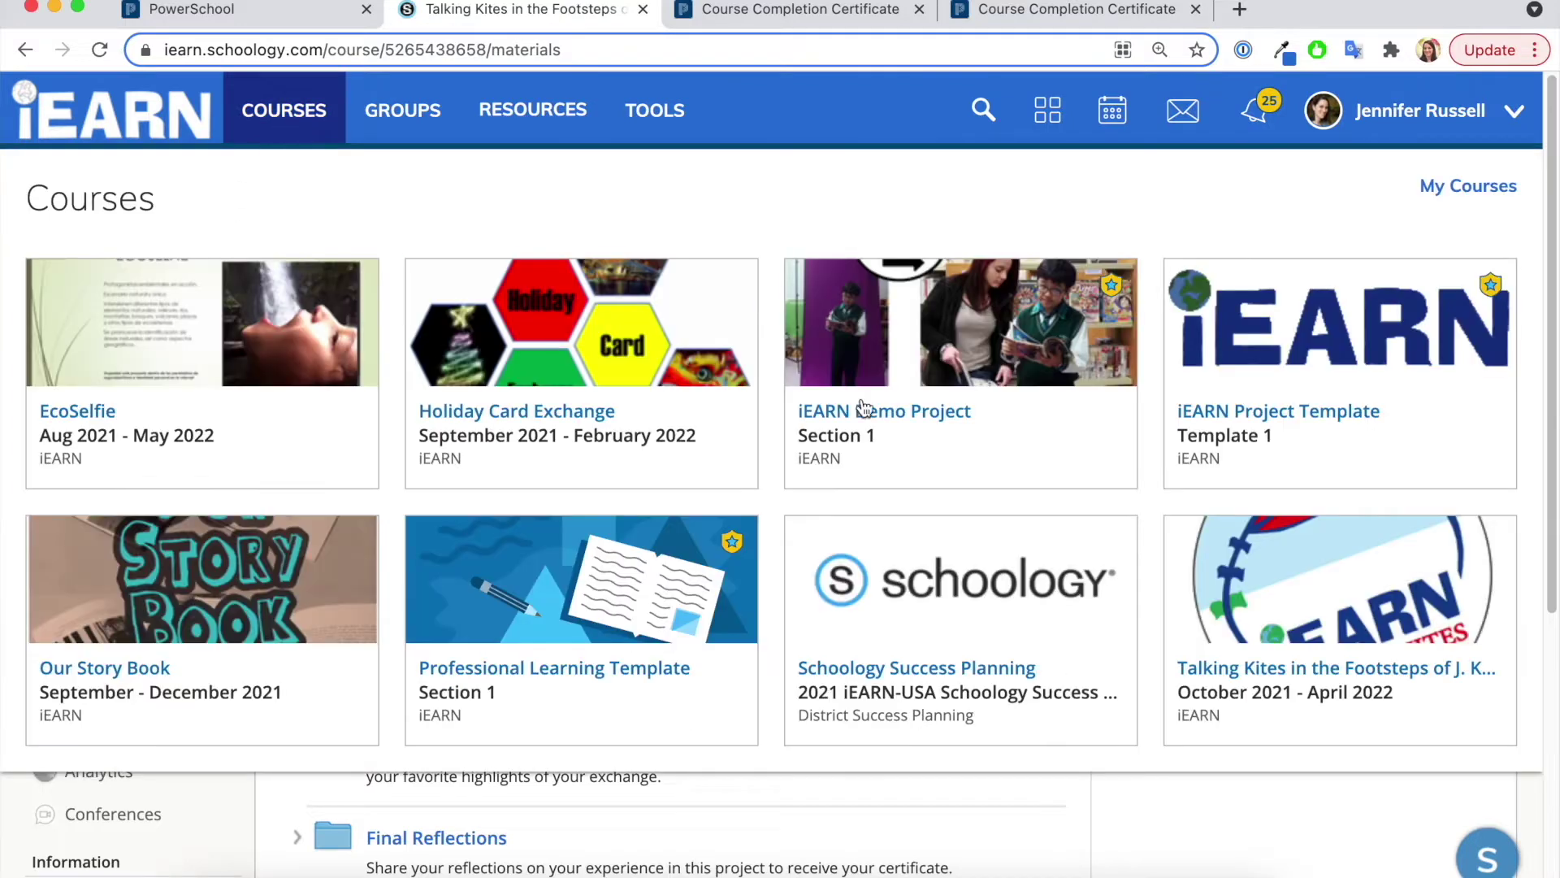
Open iEARN Demo Project: Section 1 and scroll to the Must Complete Parts 6 and 7
left_click(894, 412)
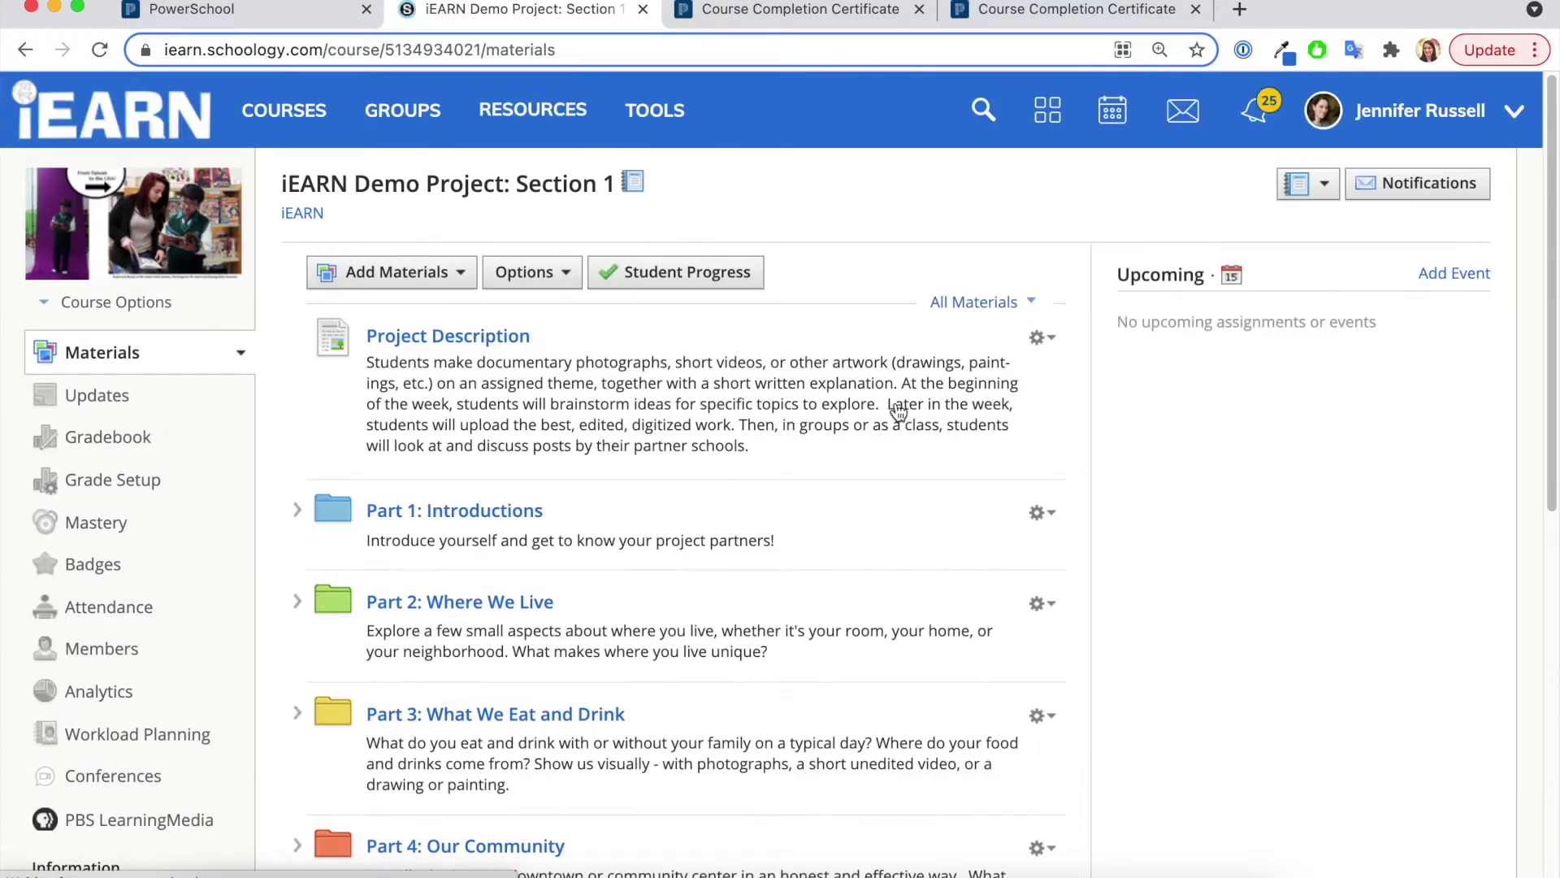
scroll(369, 423, "down", 2)
scroll(369, 423, "down", 7)
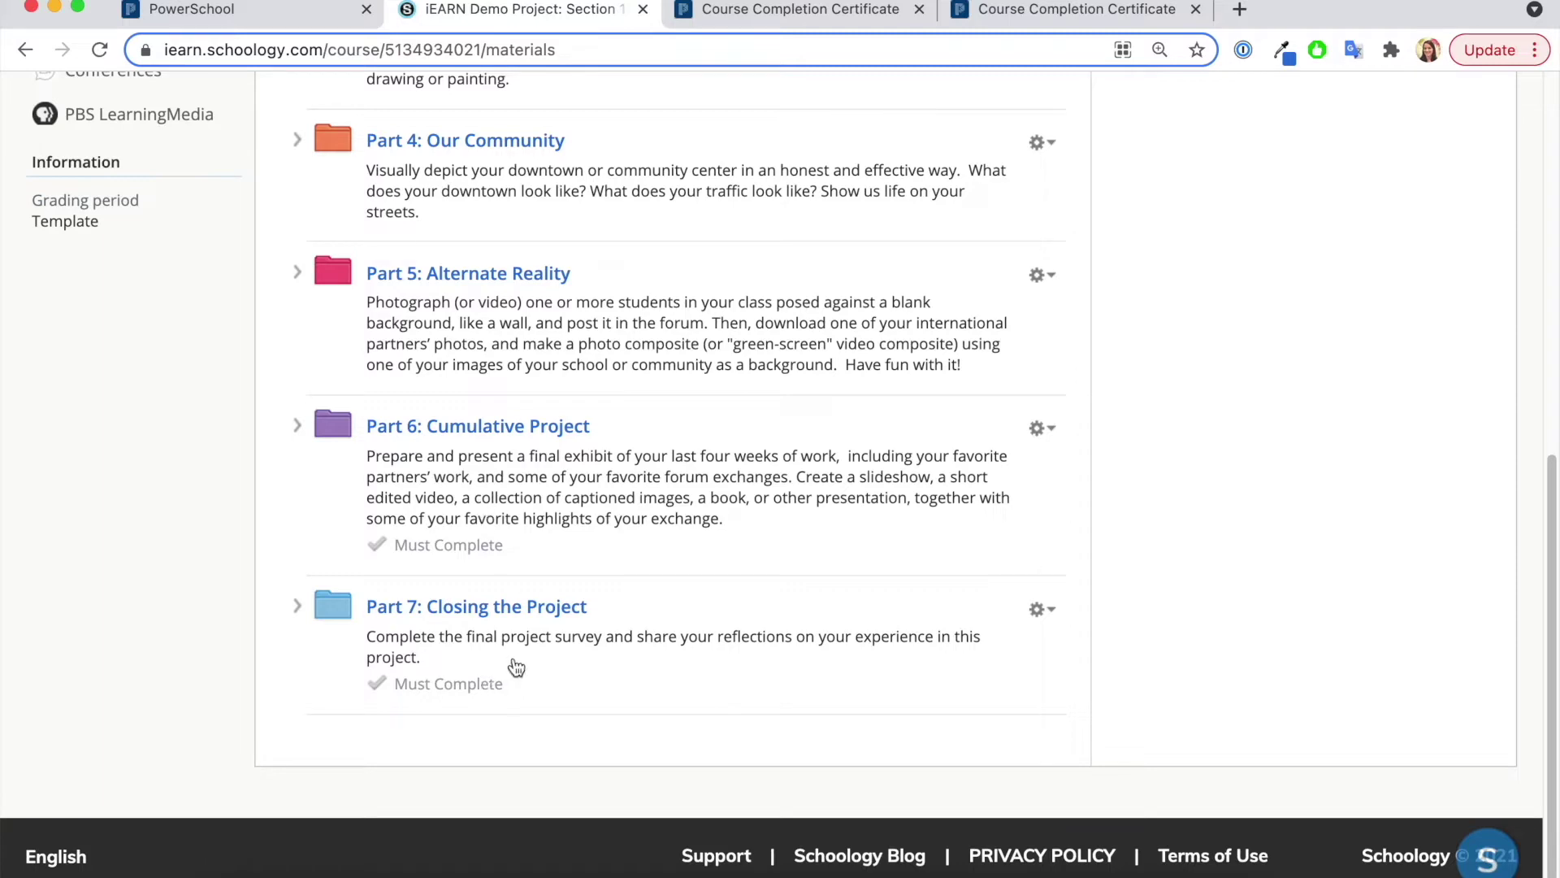
scroll(509, 661, "up", 2)
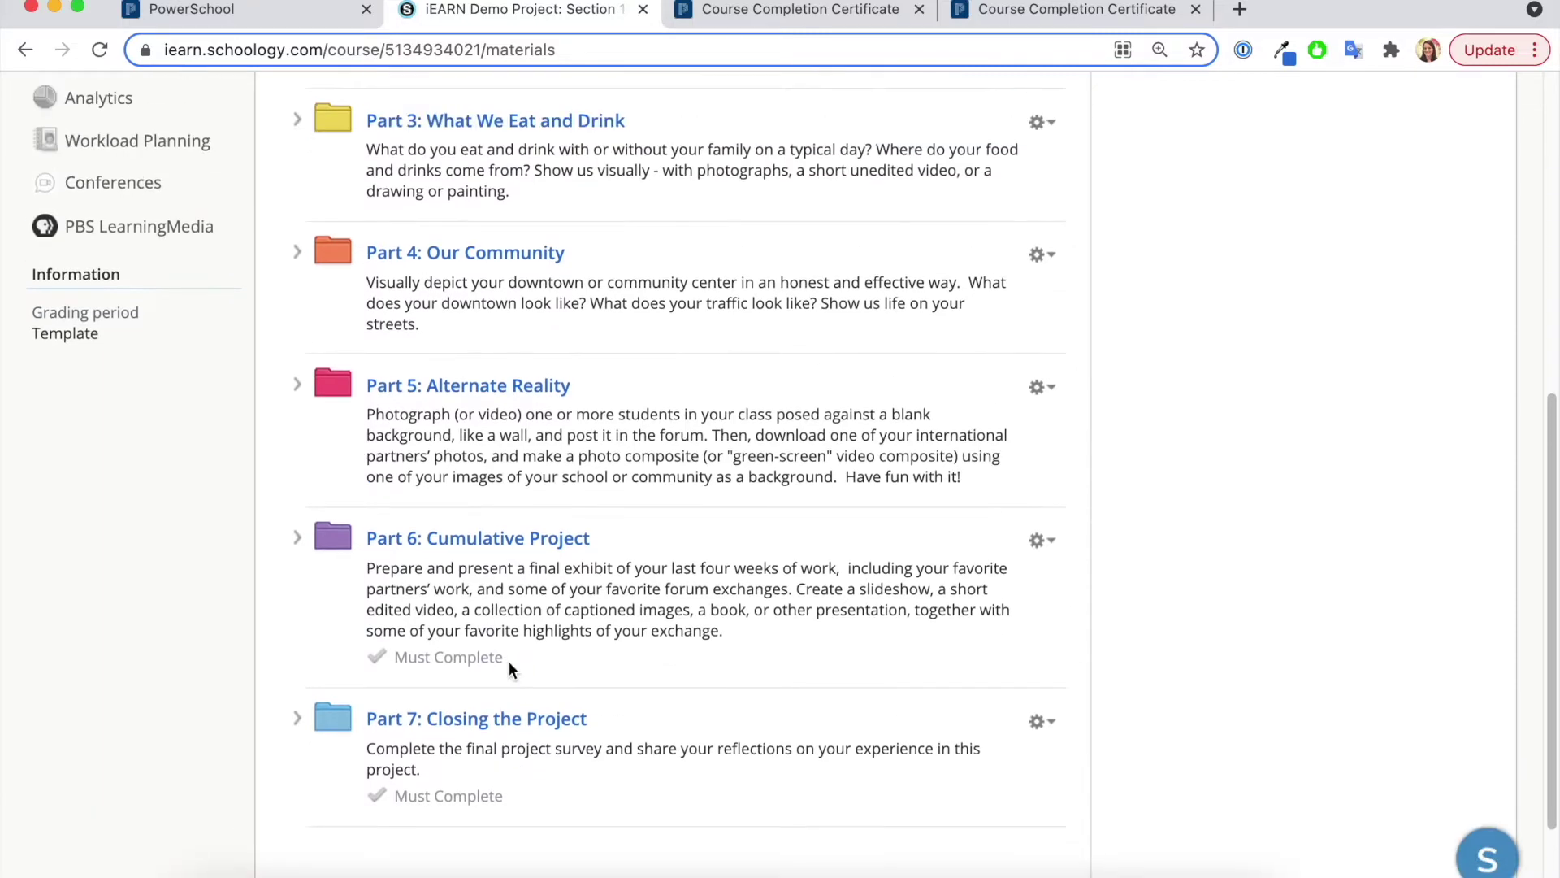
scroll(509, 661, "up", 7)
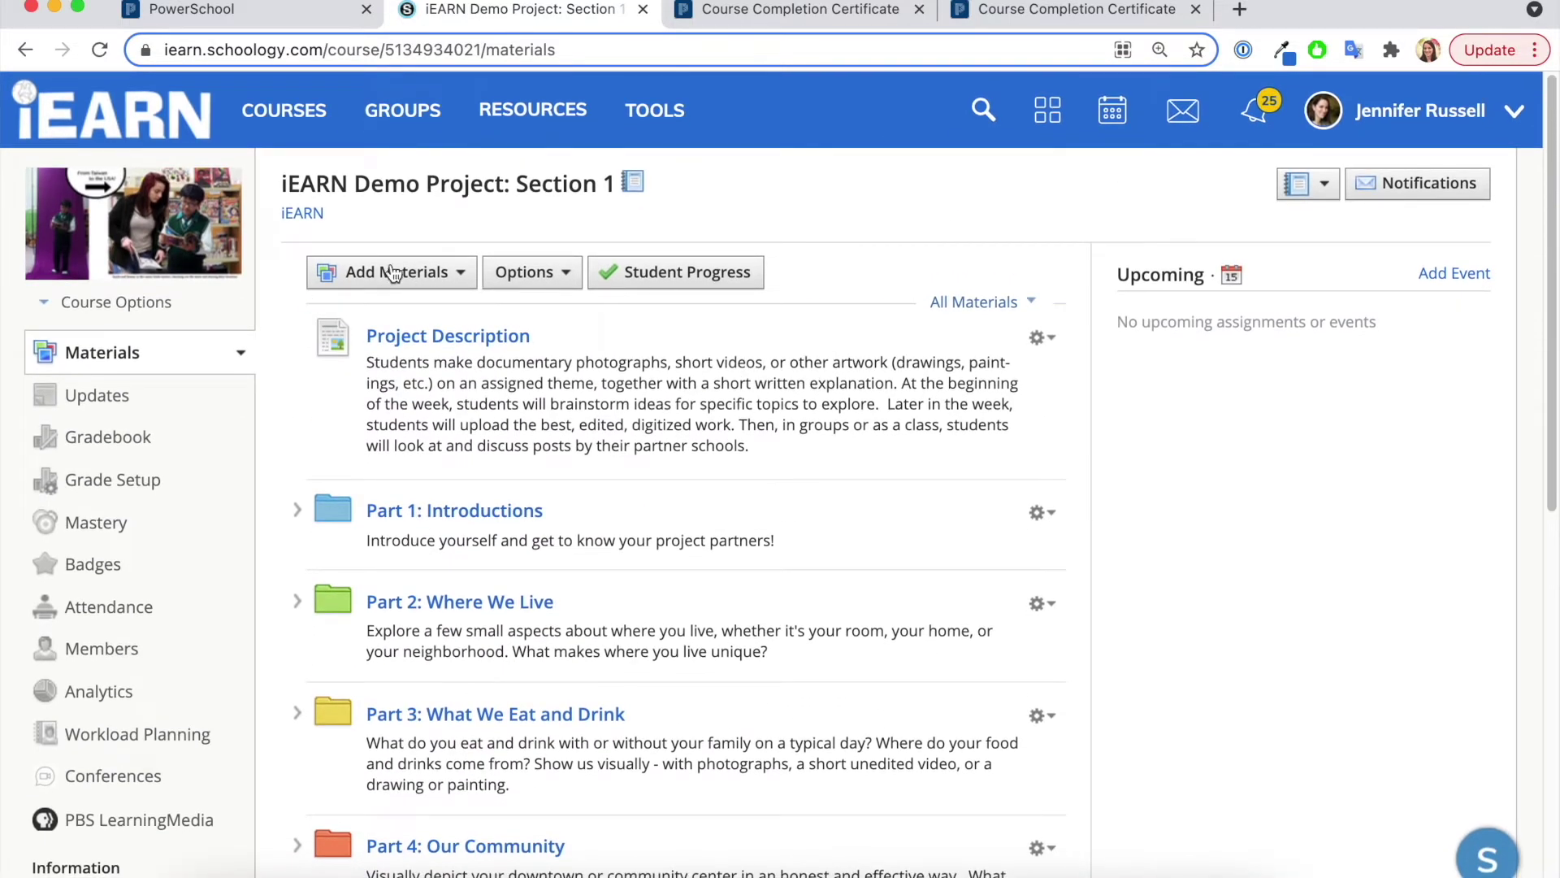
Add a Student Completion rule requiring members to complete Part 1: Introductions
left_click(515, 280)
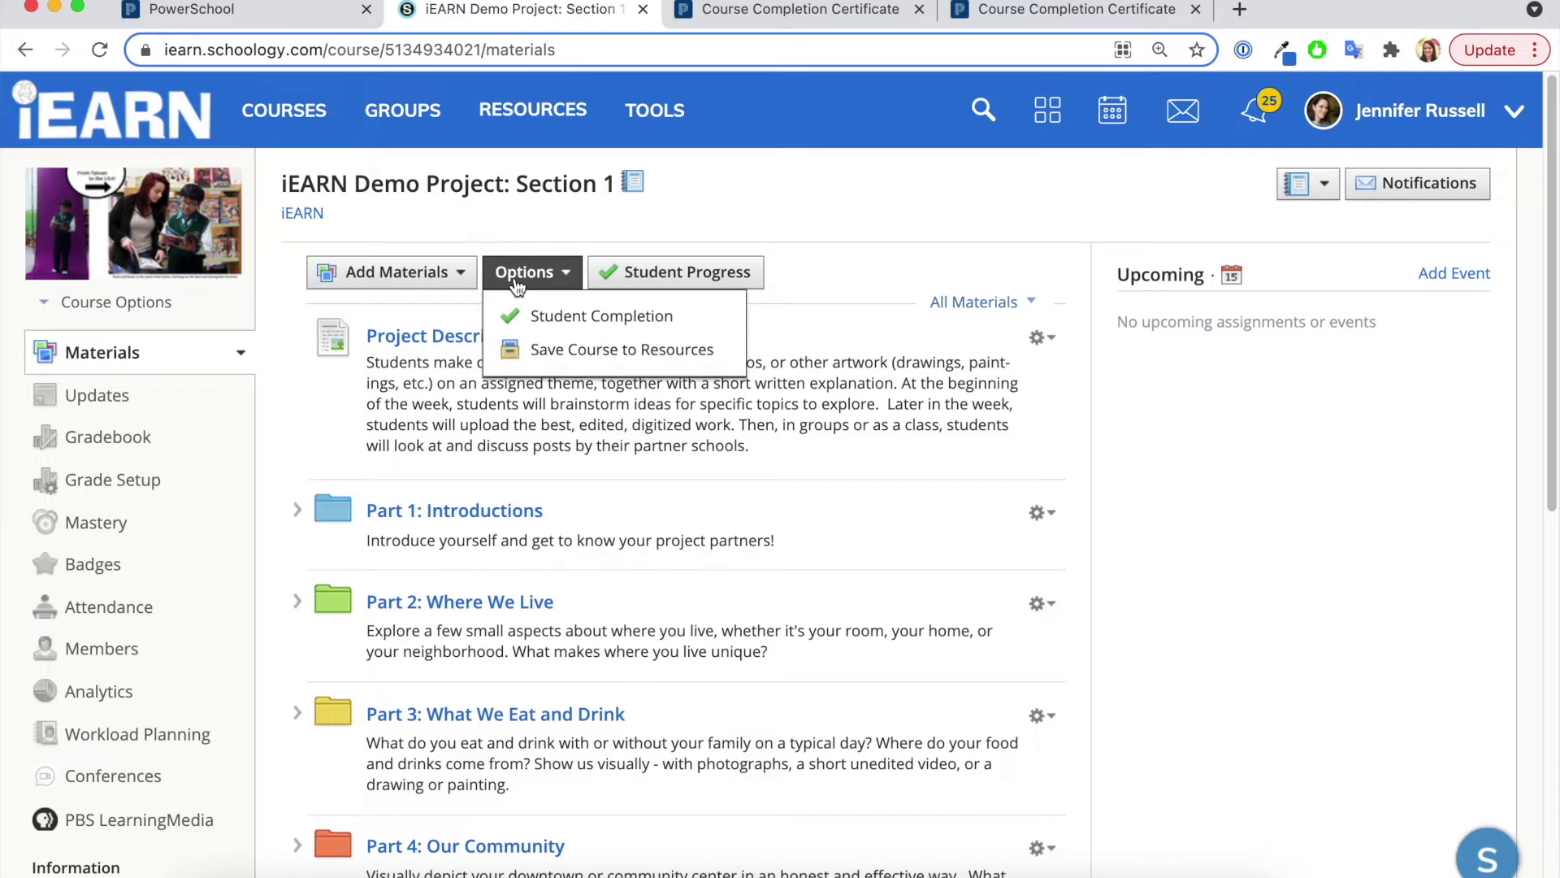
left_click(557, 318)
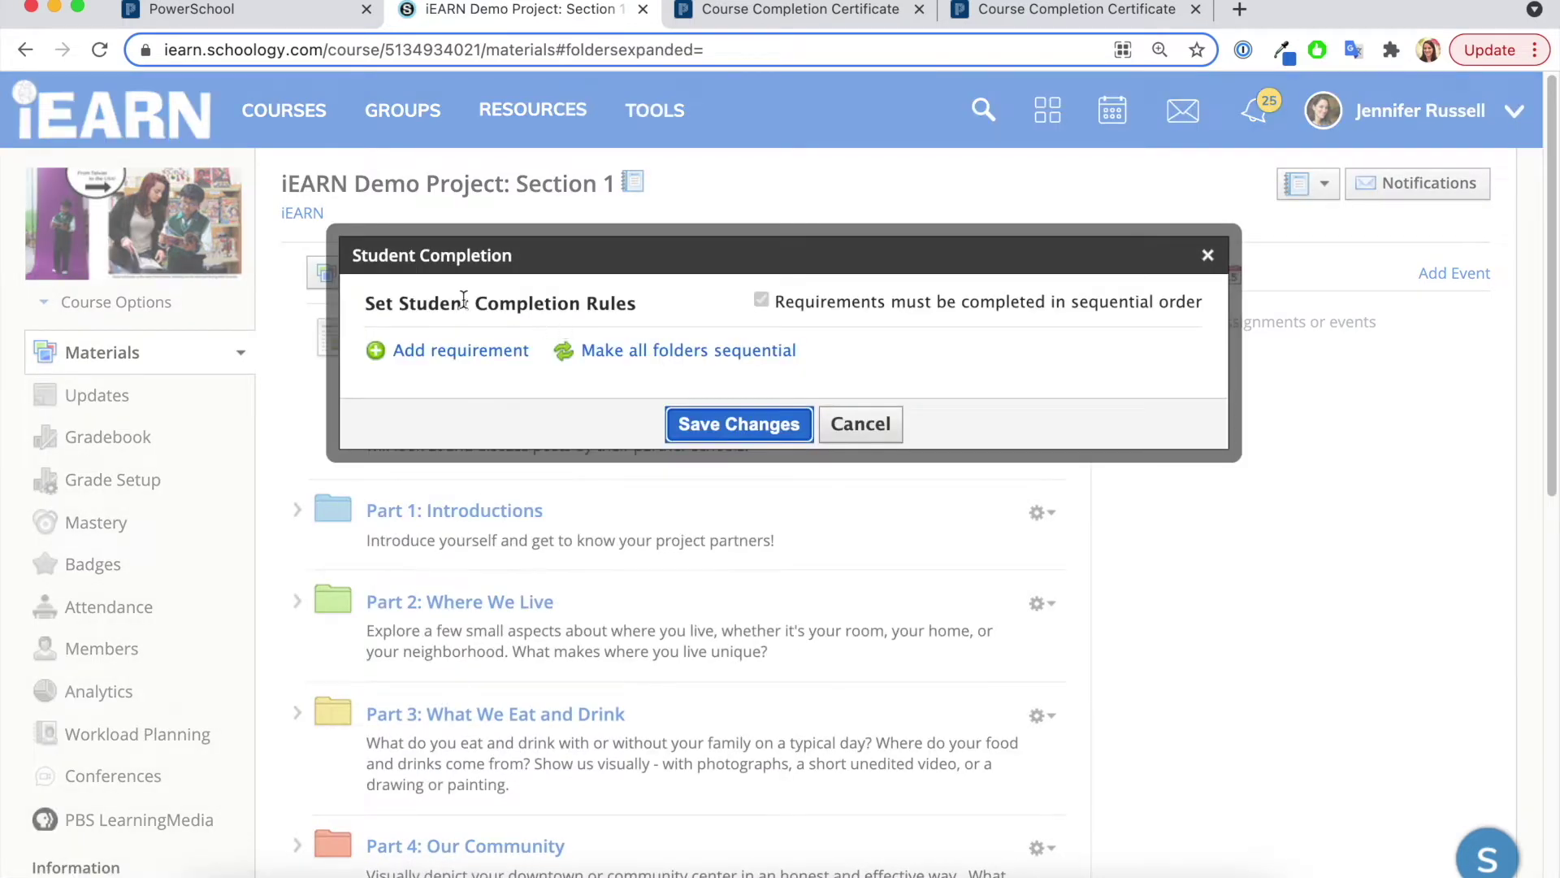
left_click(455, 351)
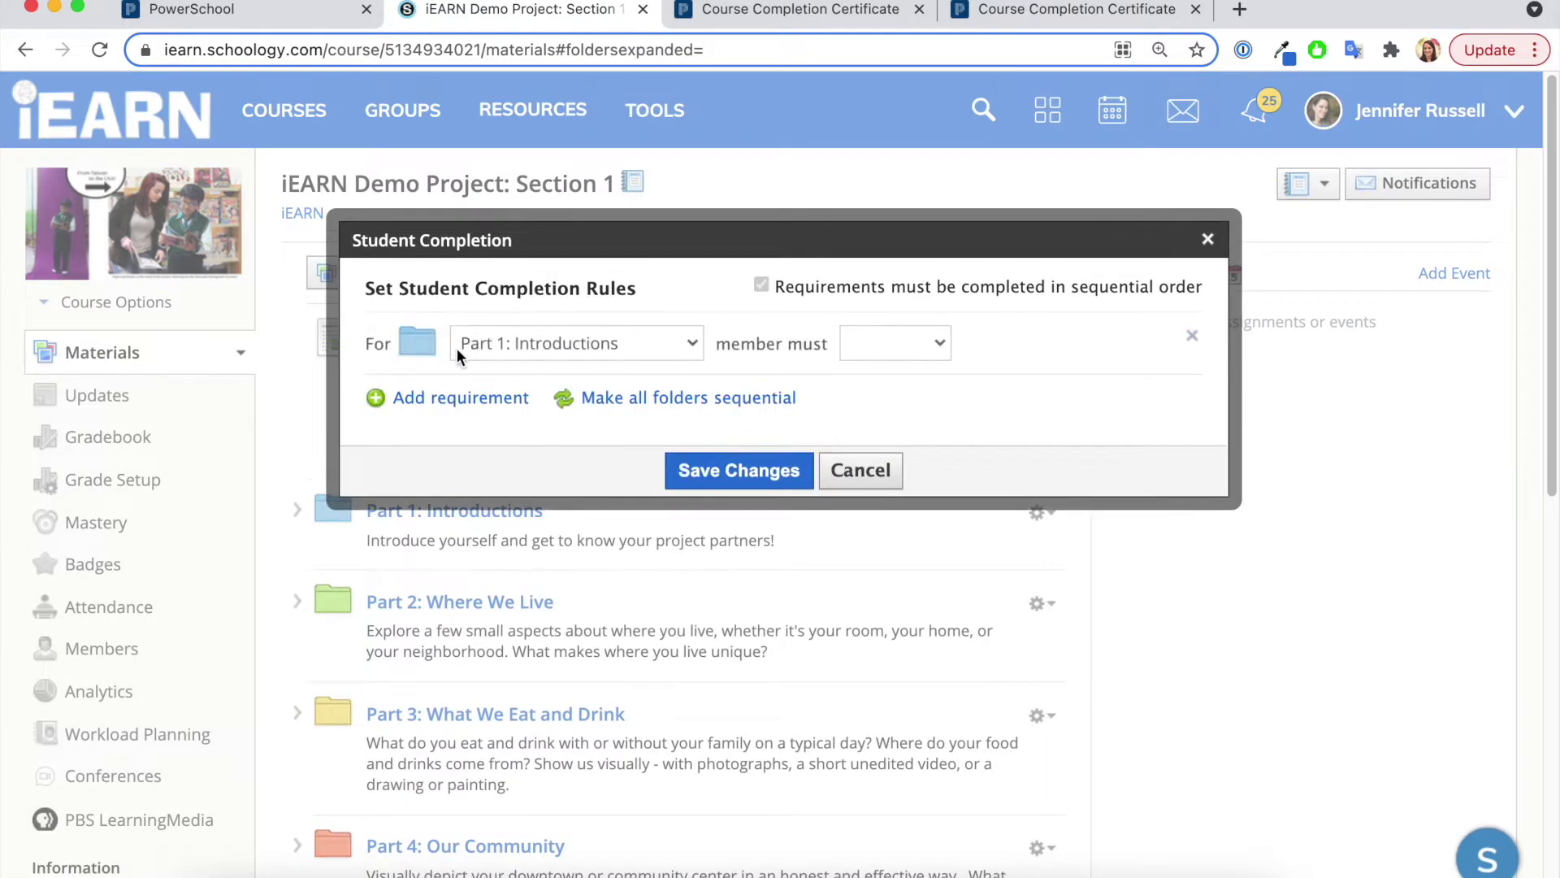
left_click(846, 347)
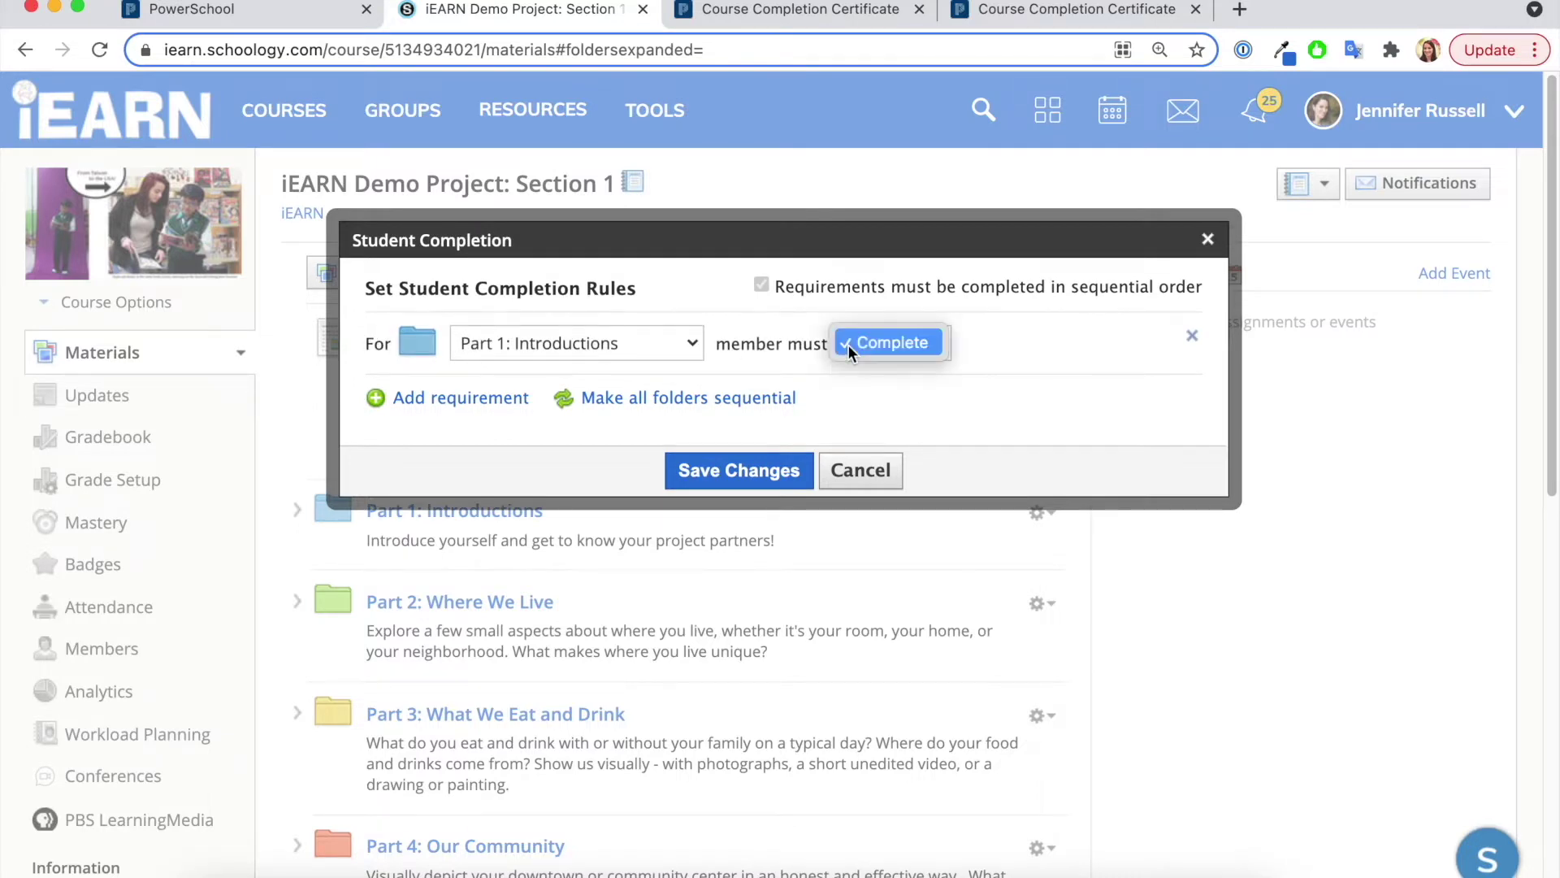
left_click(879, 347)
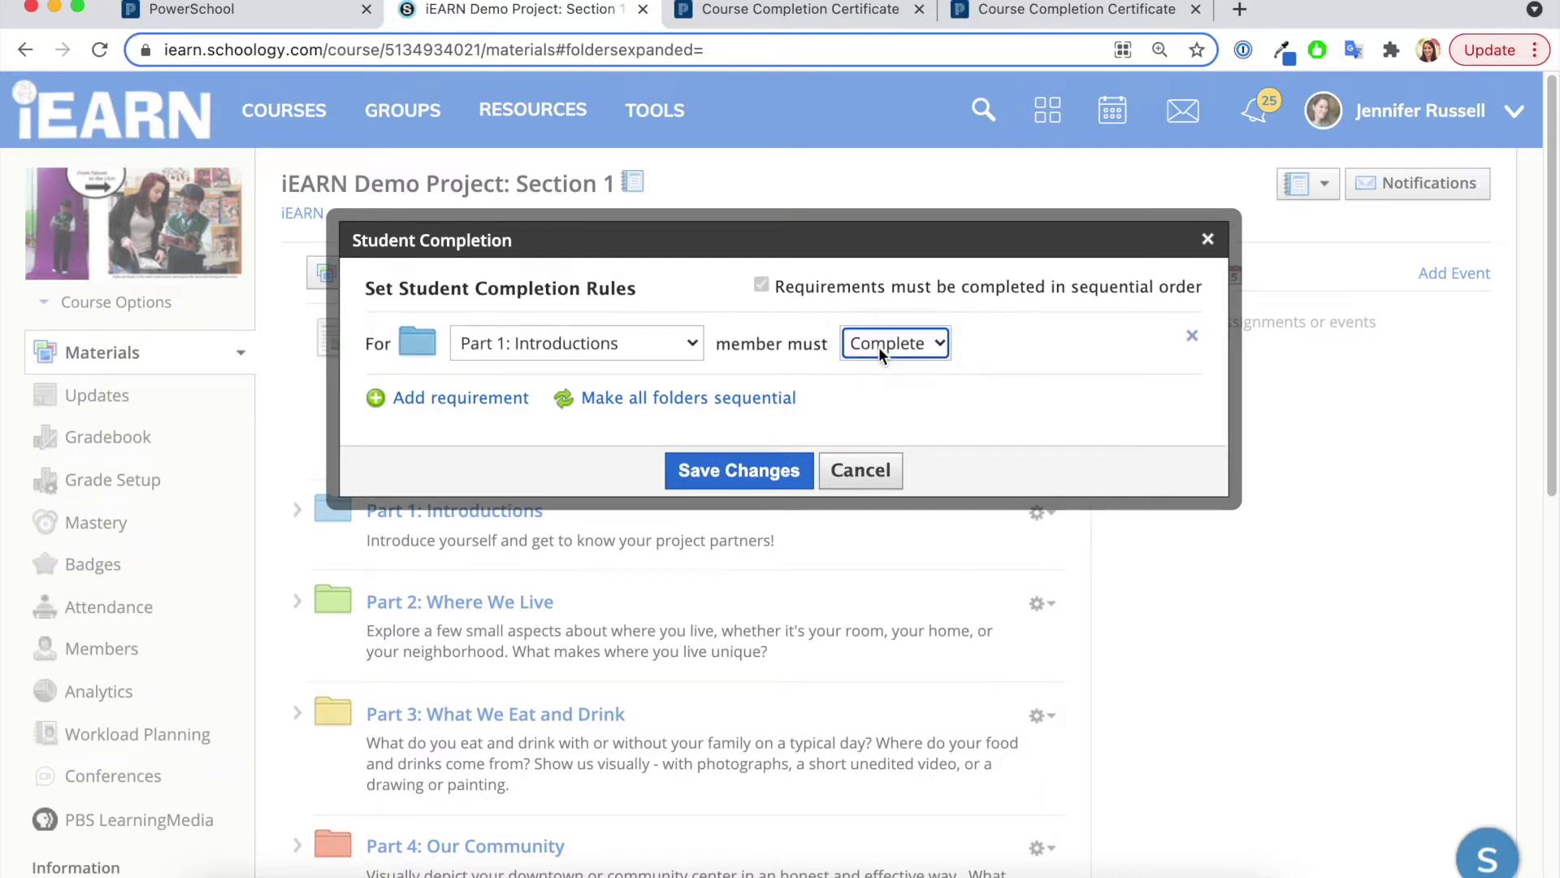
left_click(900, 352)
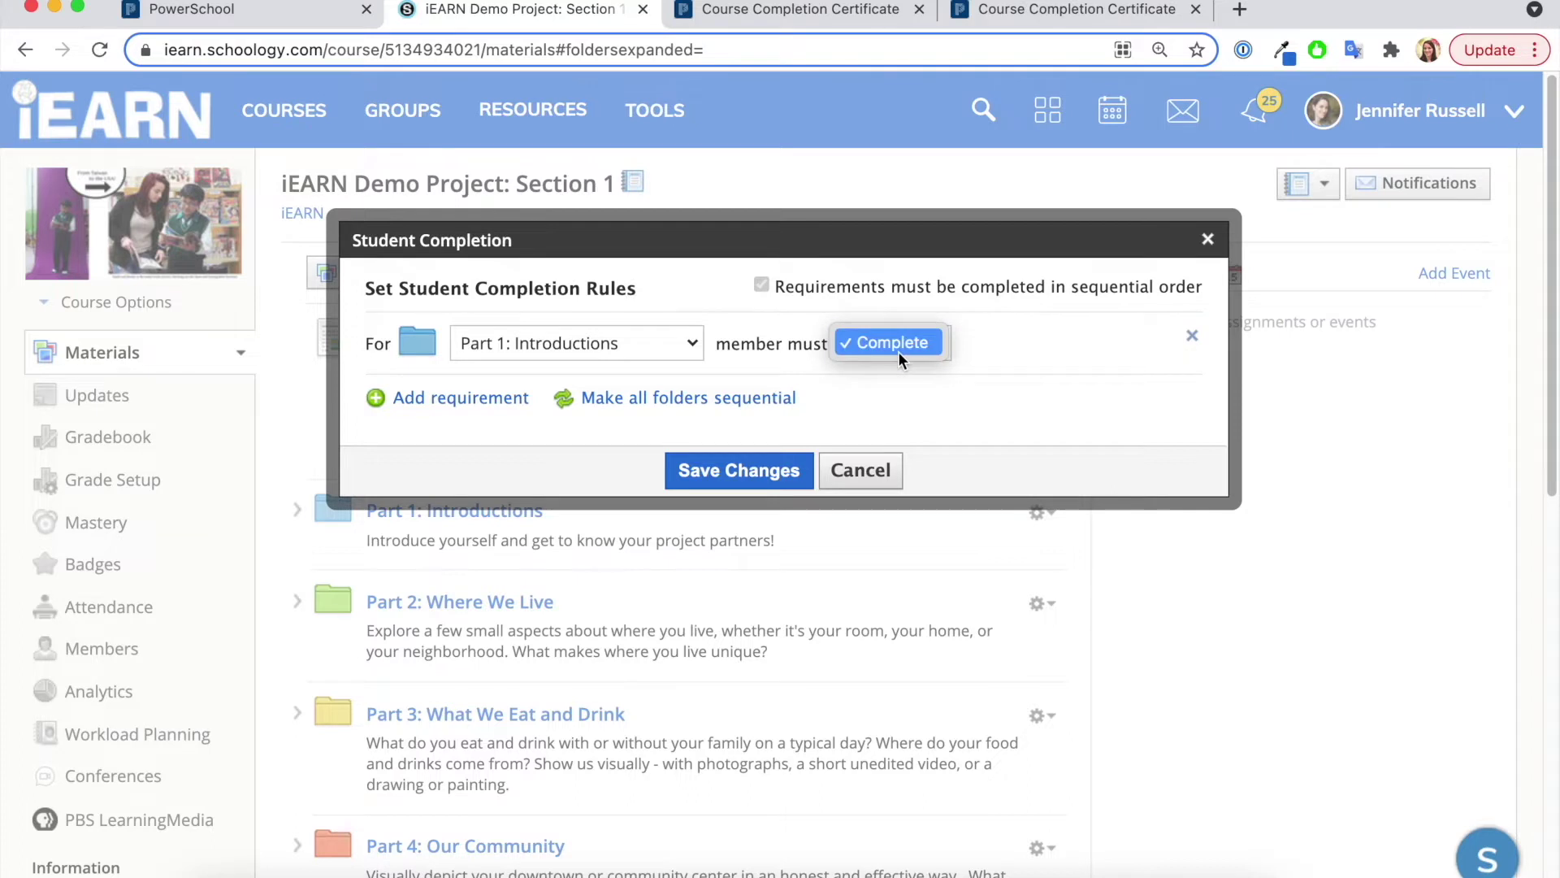
left_click(1066, 366)
left_click(940, 344)
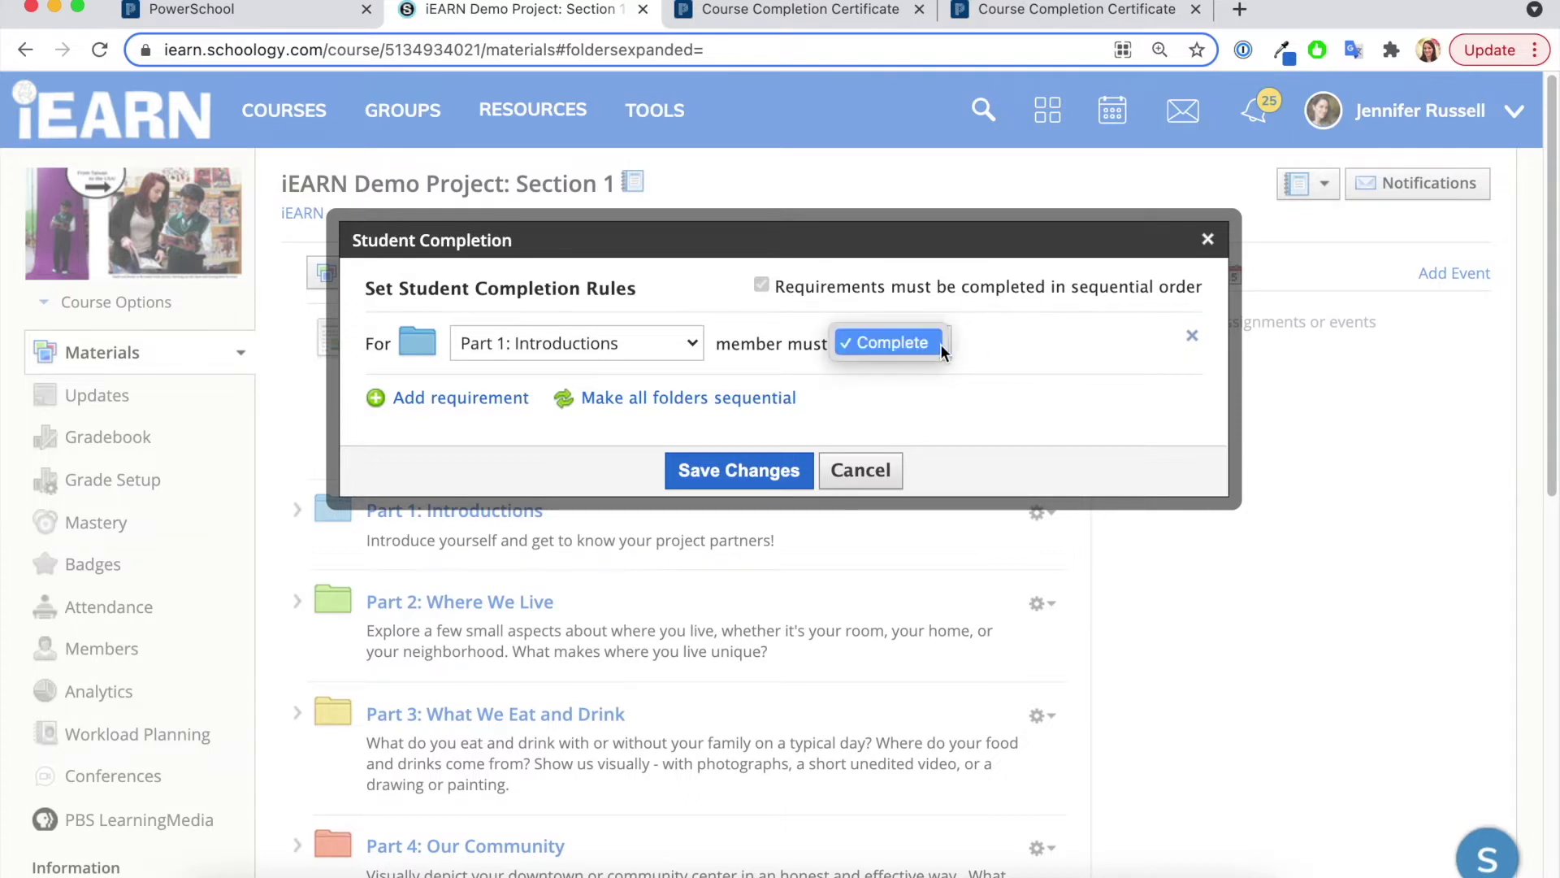
left_click(1001, 368)
Add a Complete rule for Part 2: Where We Live, then cancel without saving
left_click(472, 398)
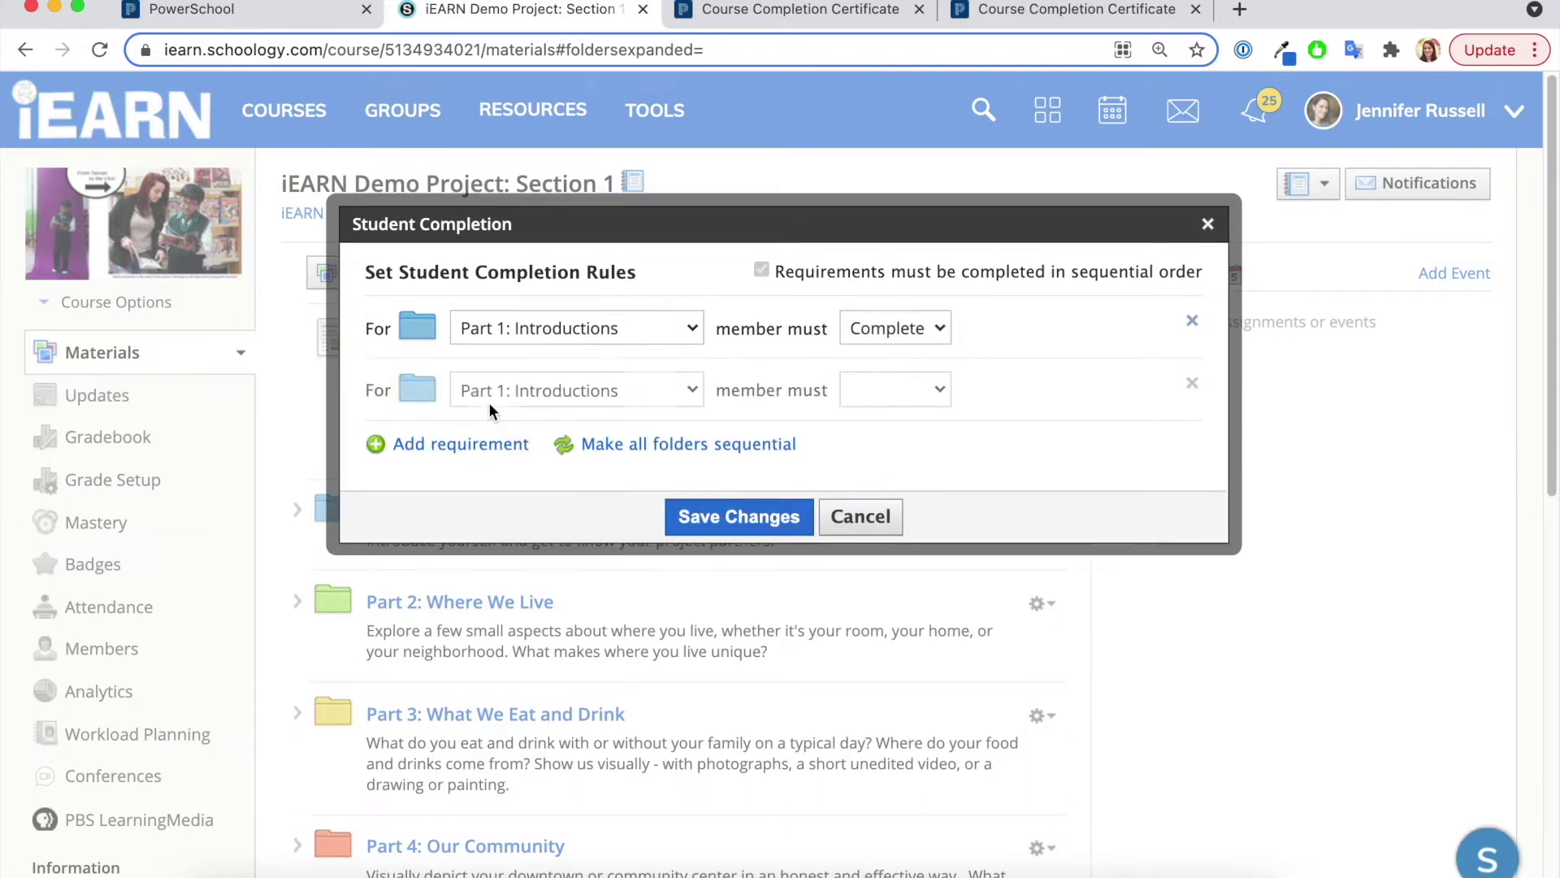
left_click(694, 390)
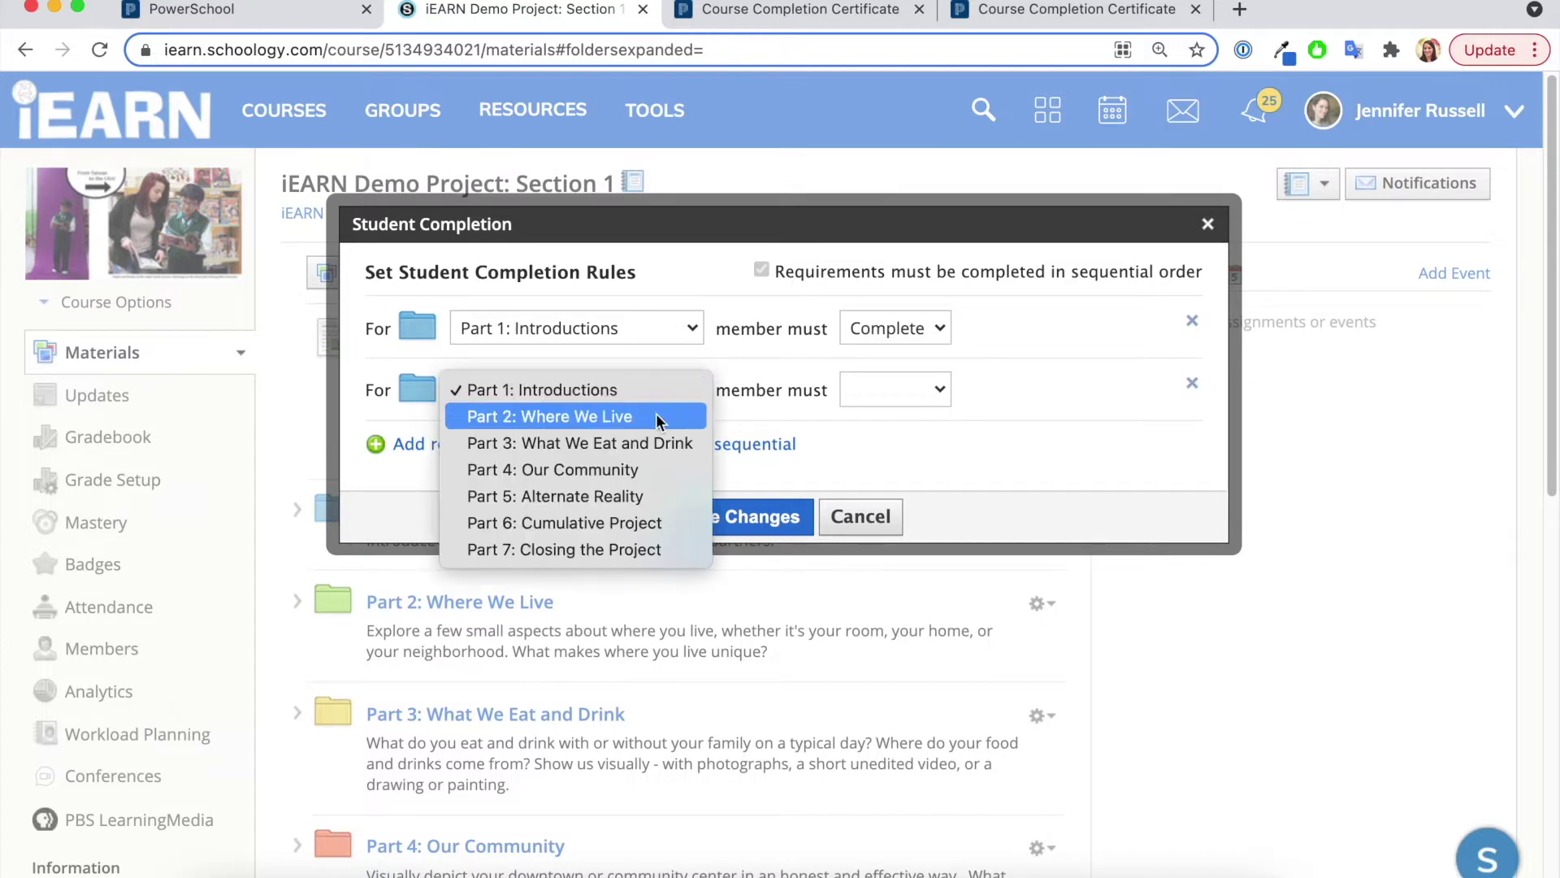
left_click(656, 415)
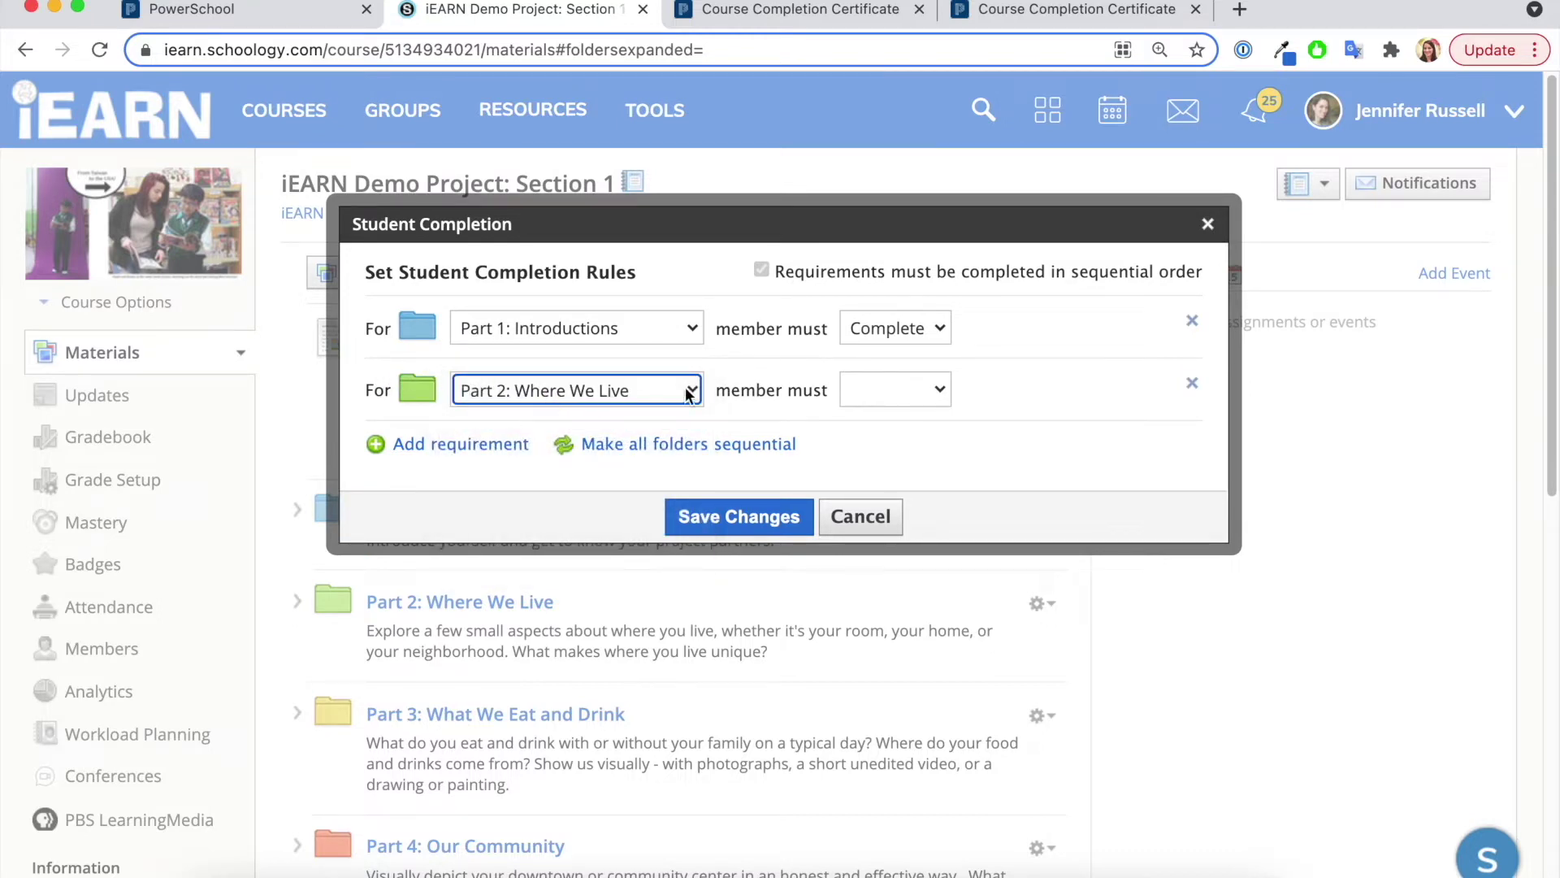
left_click(903, 392)
left_click(903, 392)
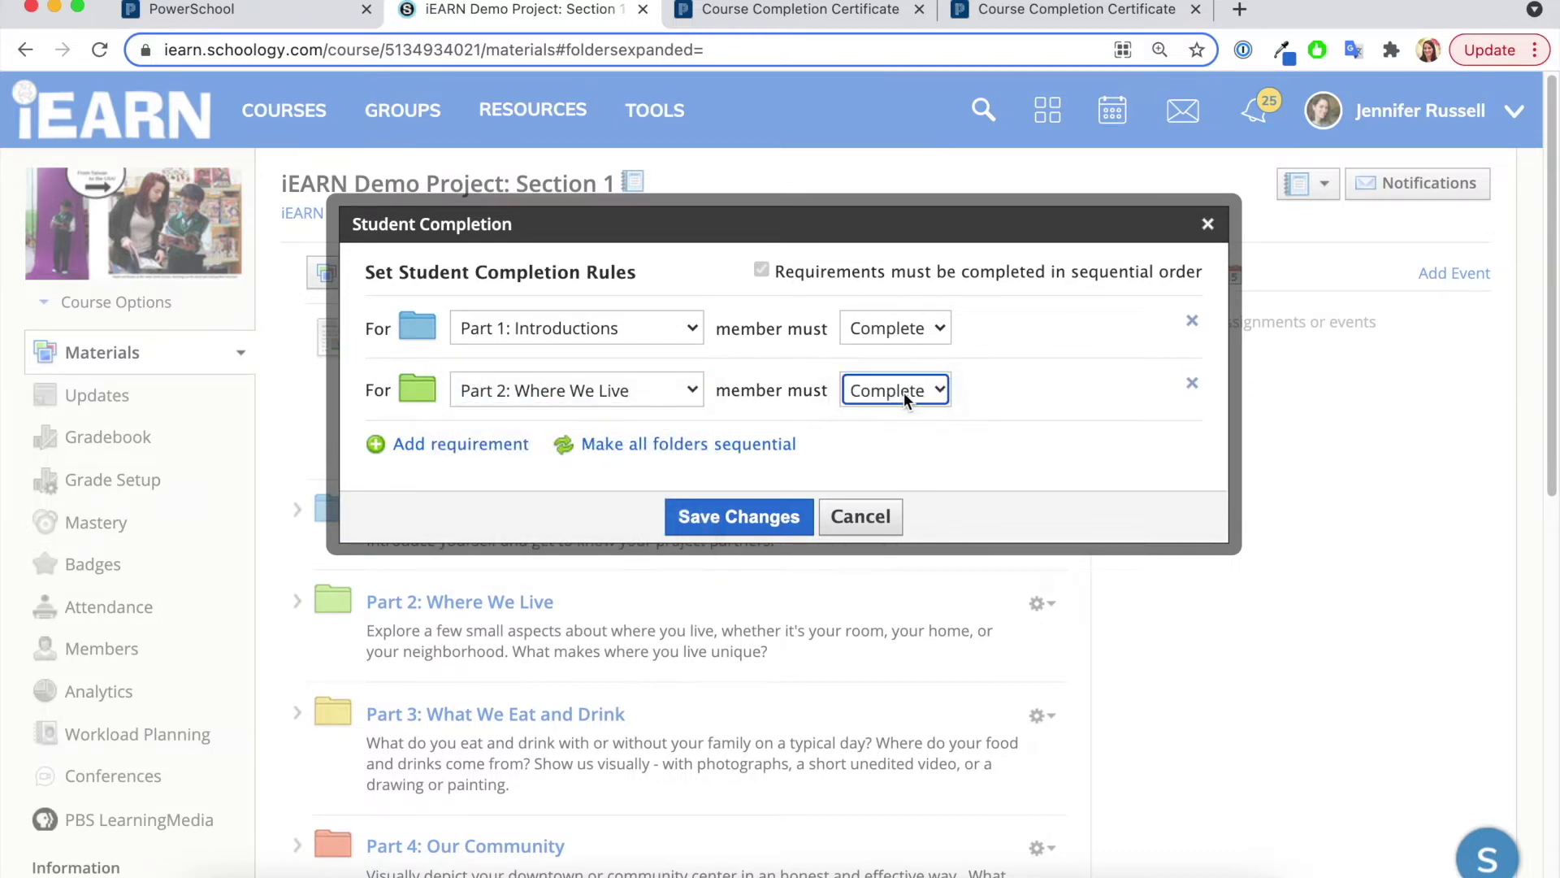
left_click(861, 516)
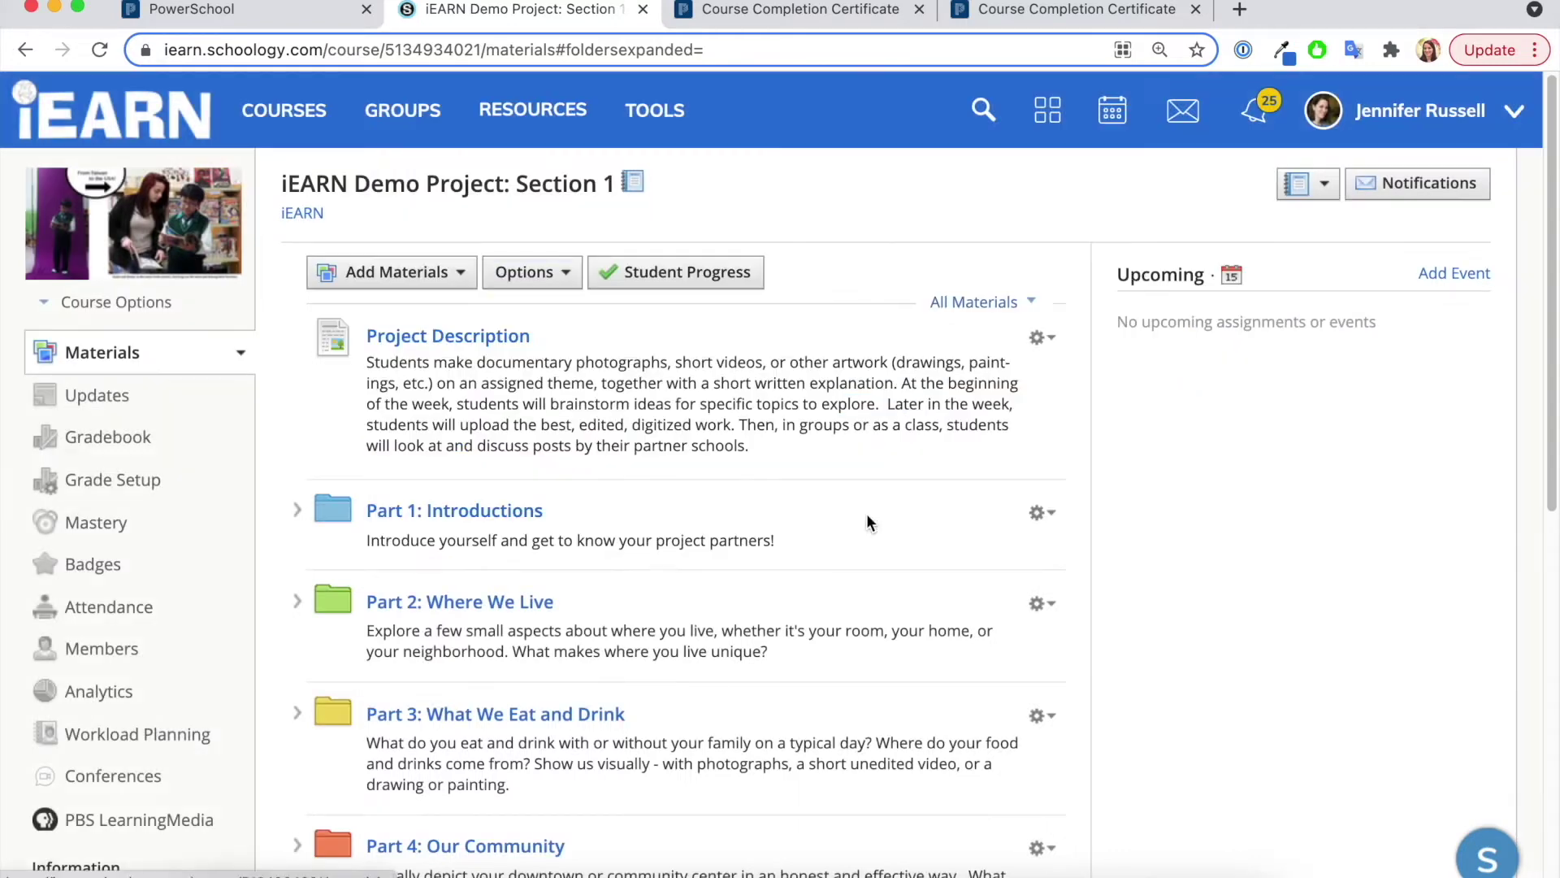
Open the Part 1: Introductions folder and look over its contents
scroll(374, 382, "down", 1)
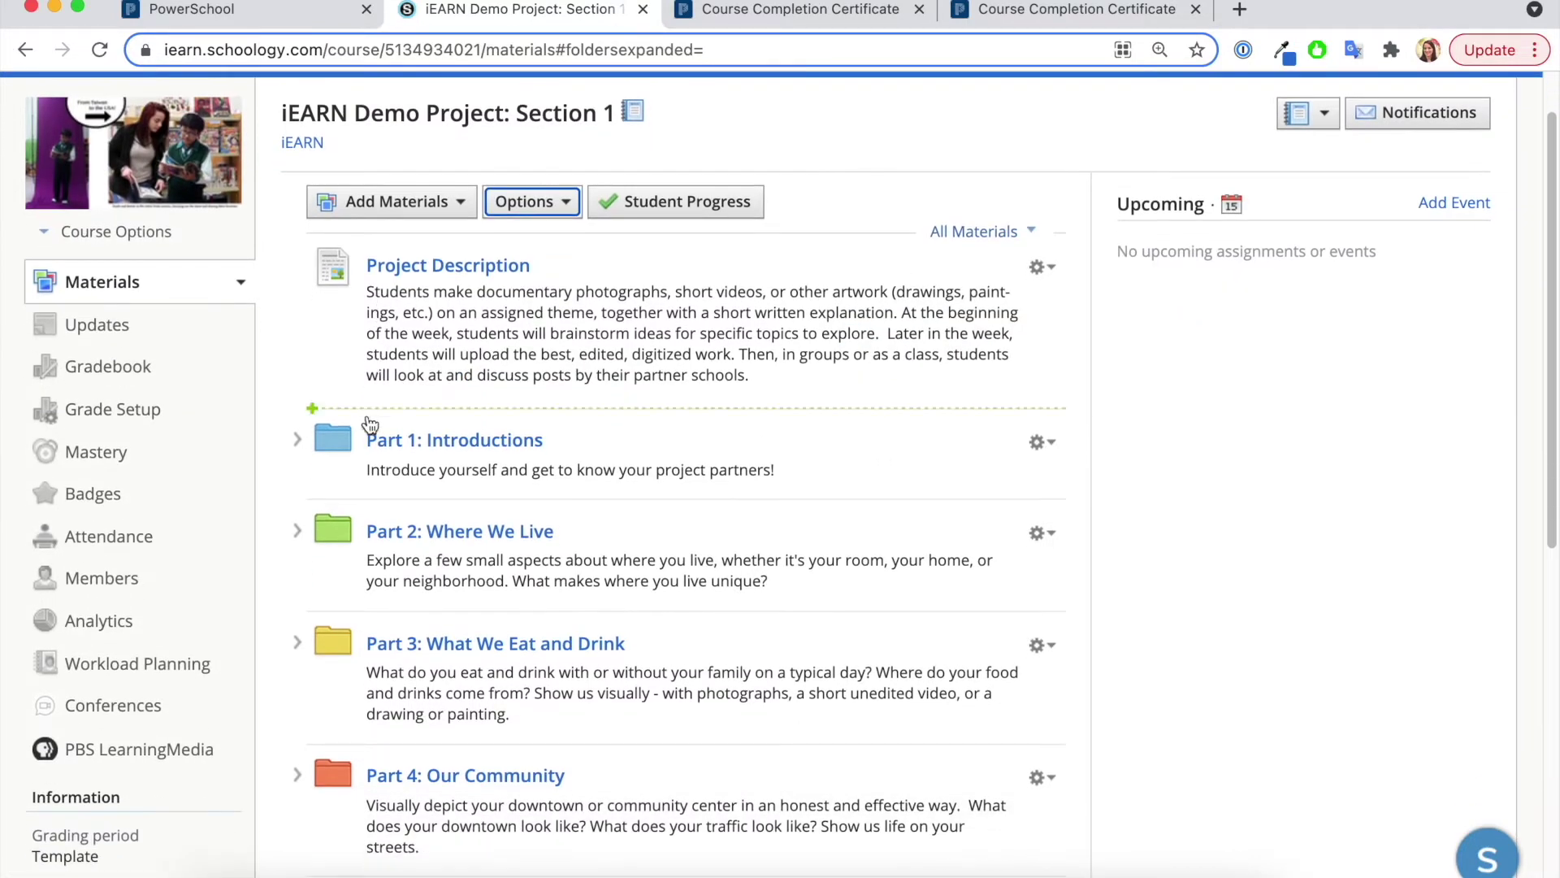
left_click(451, 441)
scroll(447, 425, "down", 3)
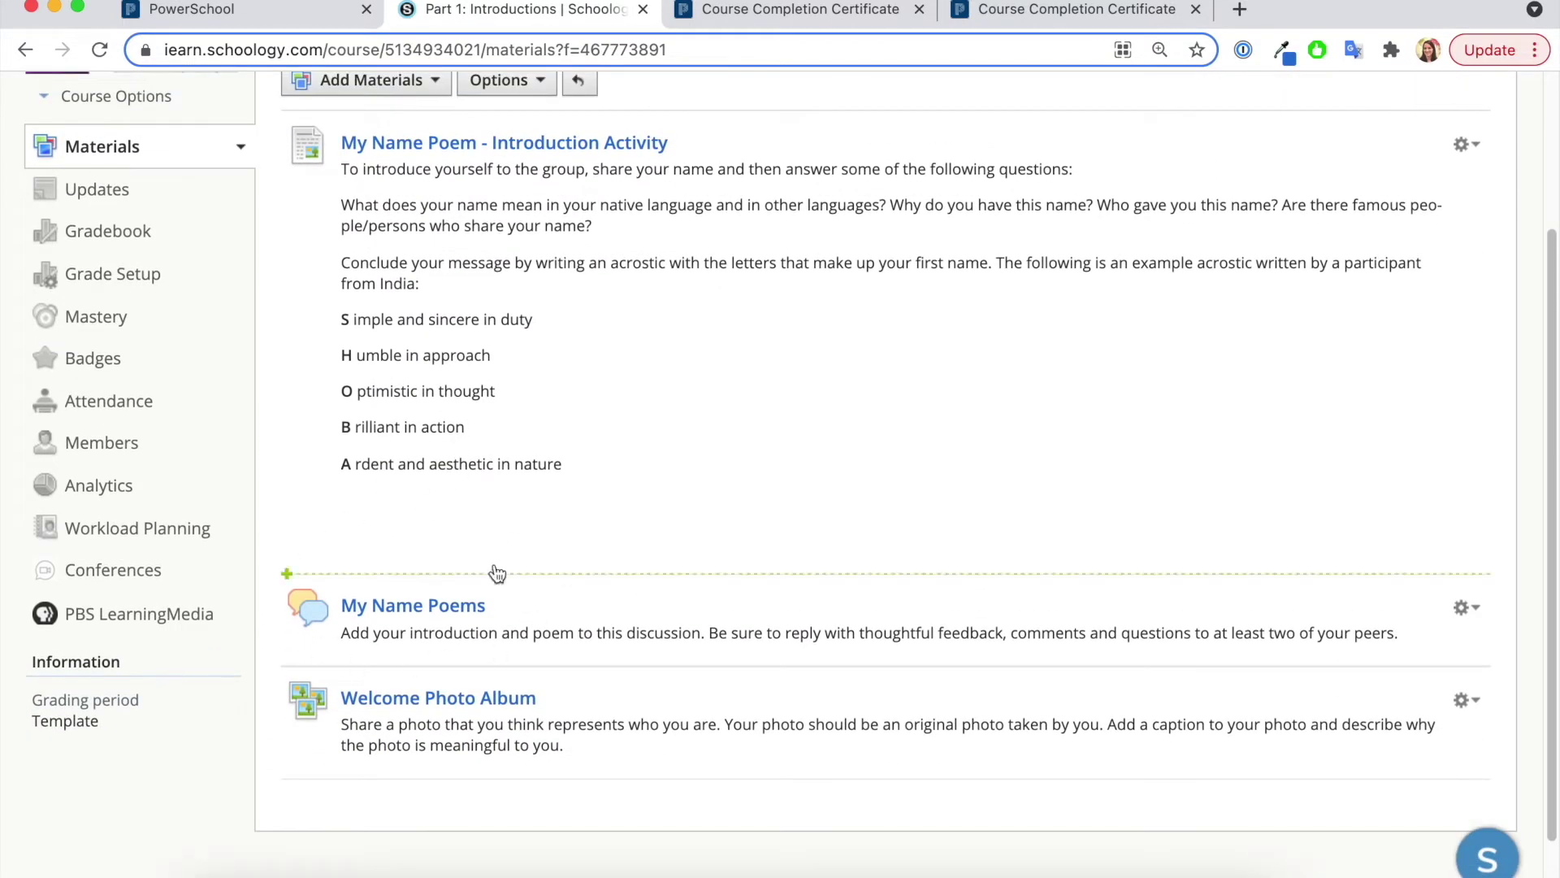
scroll(495, 617, "up", 3)
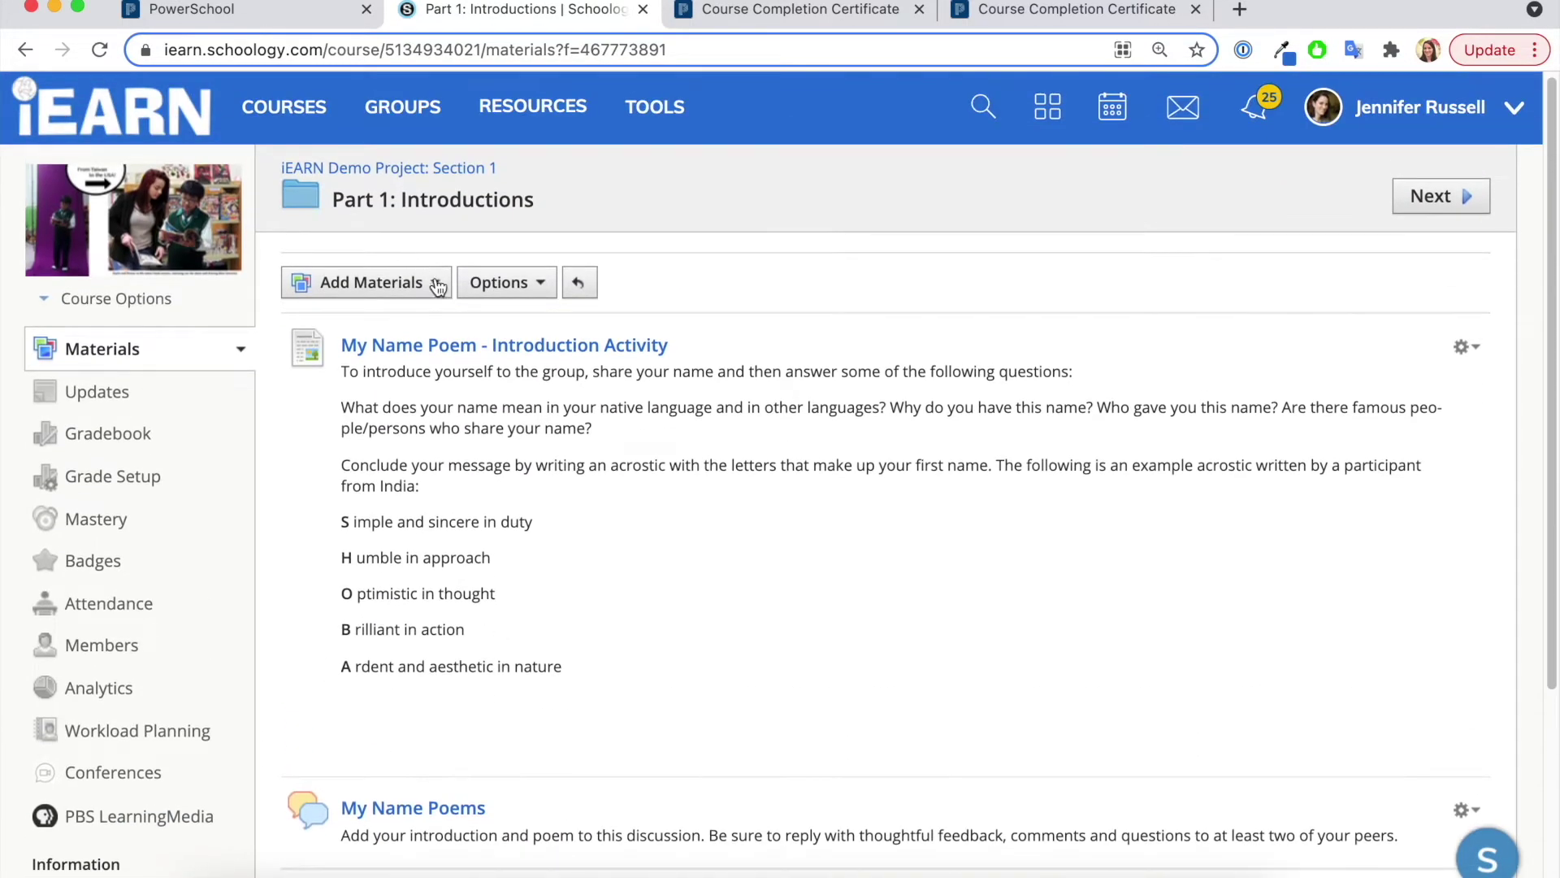
Preview a Post a comment/reply requirement on My Name Poems, then close without saving
left_click(528, 291)
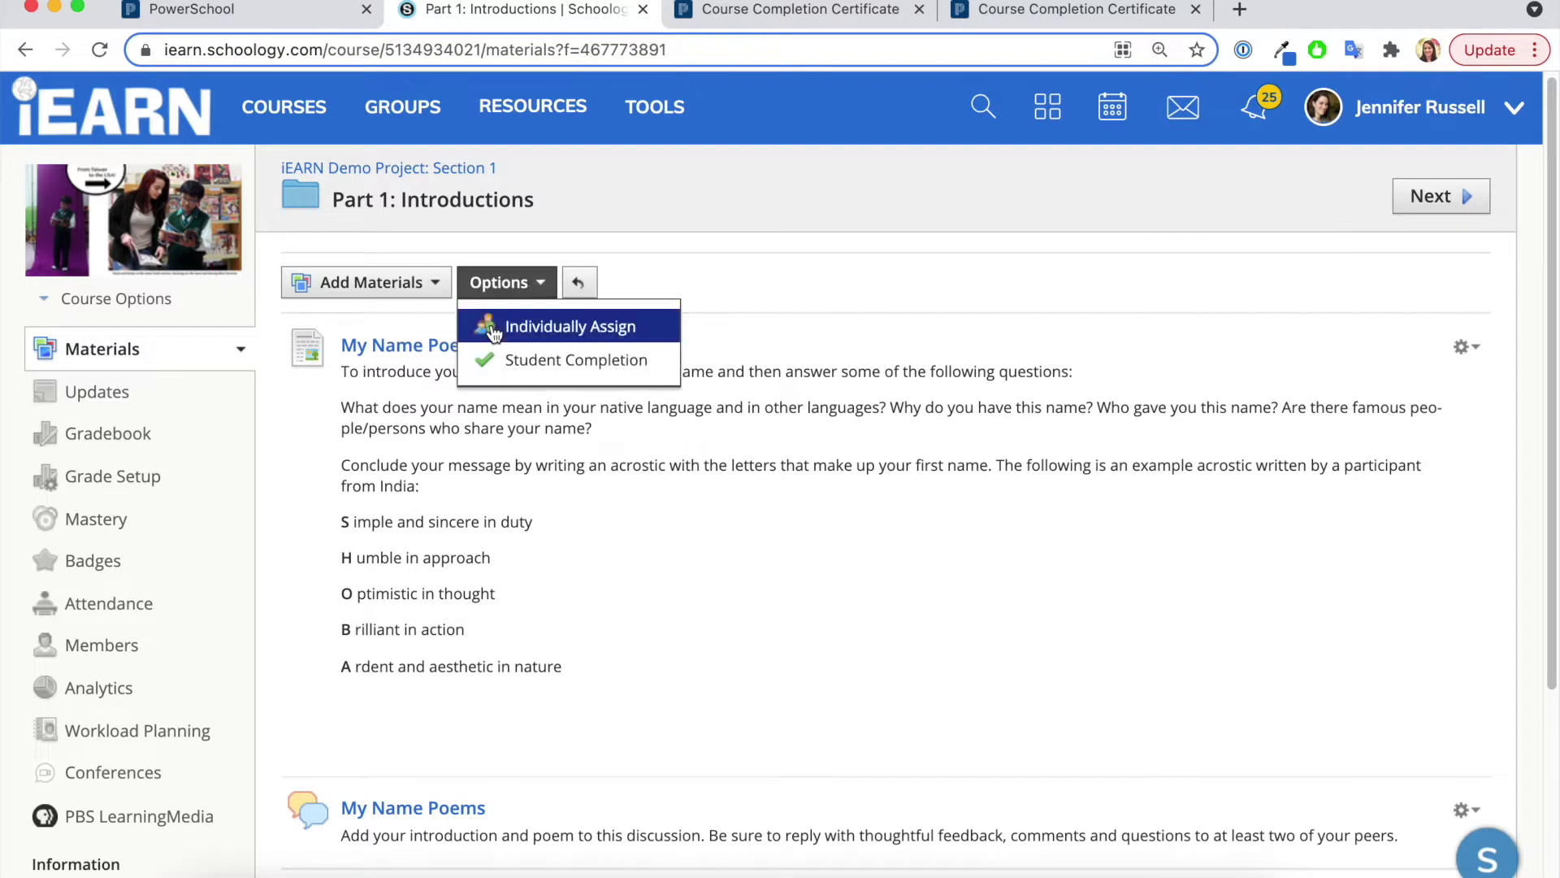
left_click(539, 358)
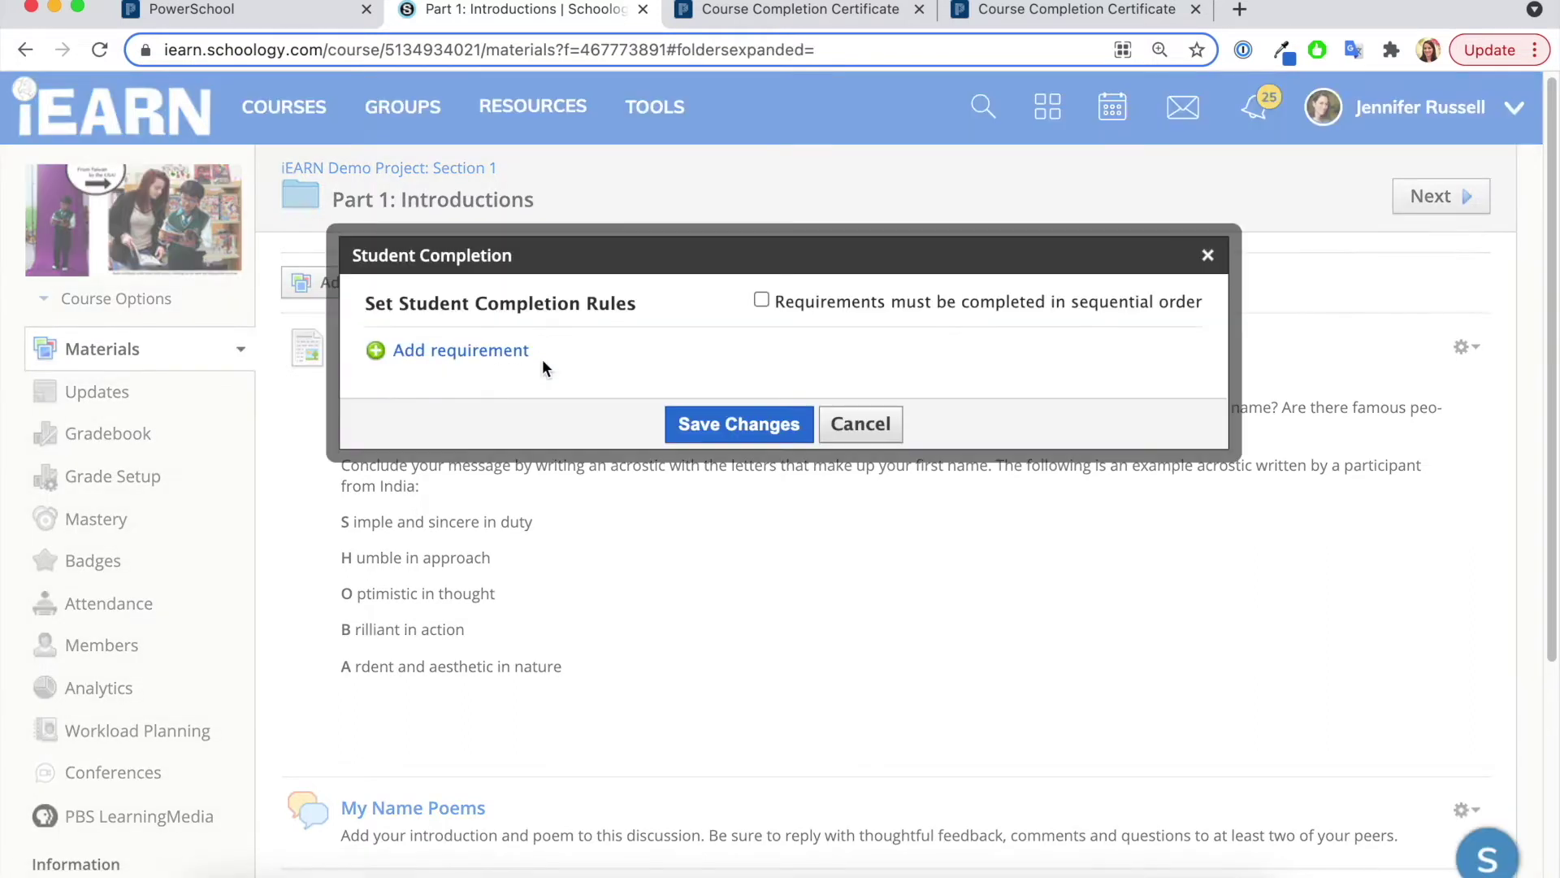
left_click(463, 352)
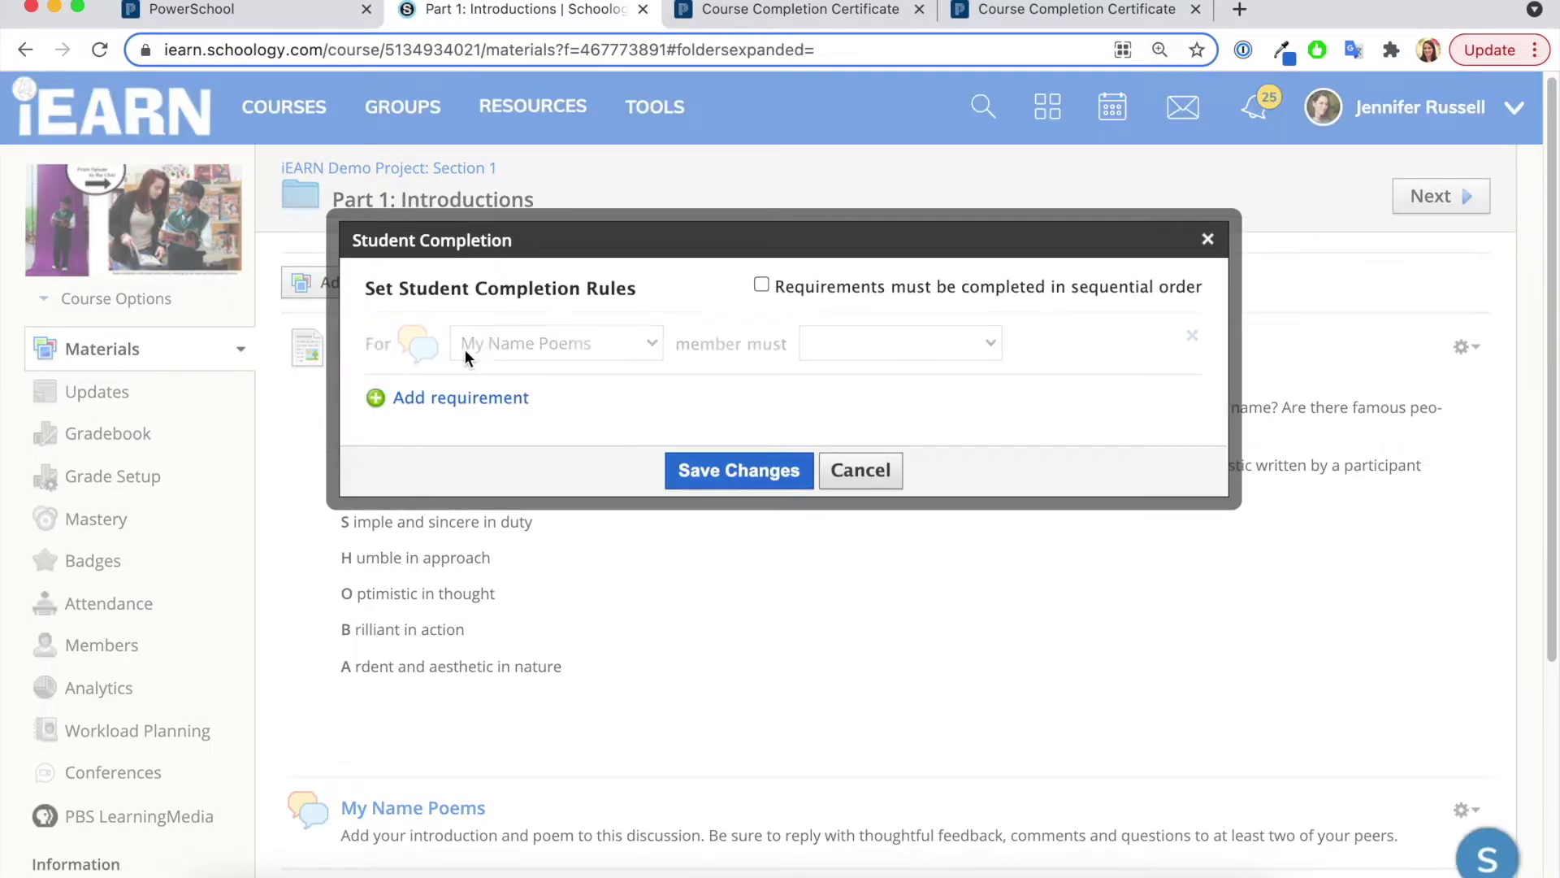
left_click(813, 339)
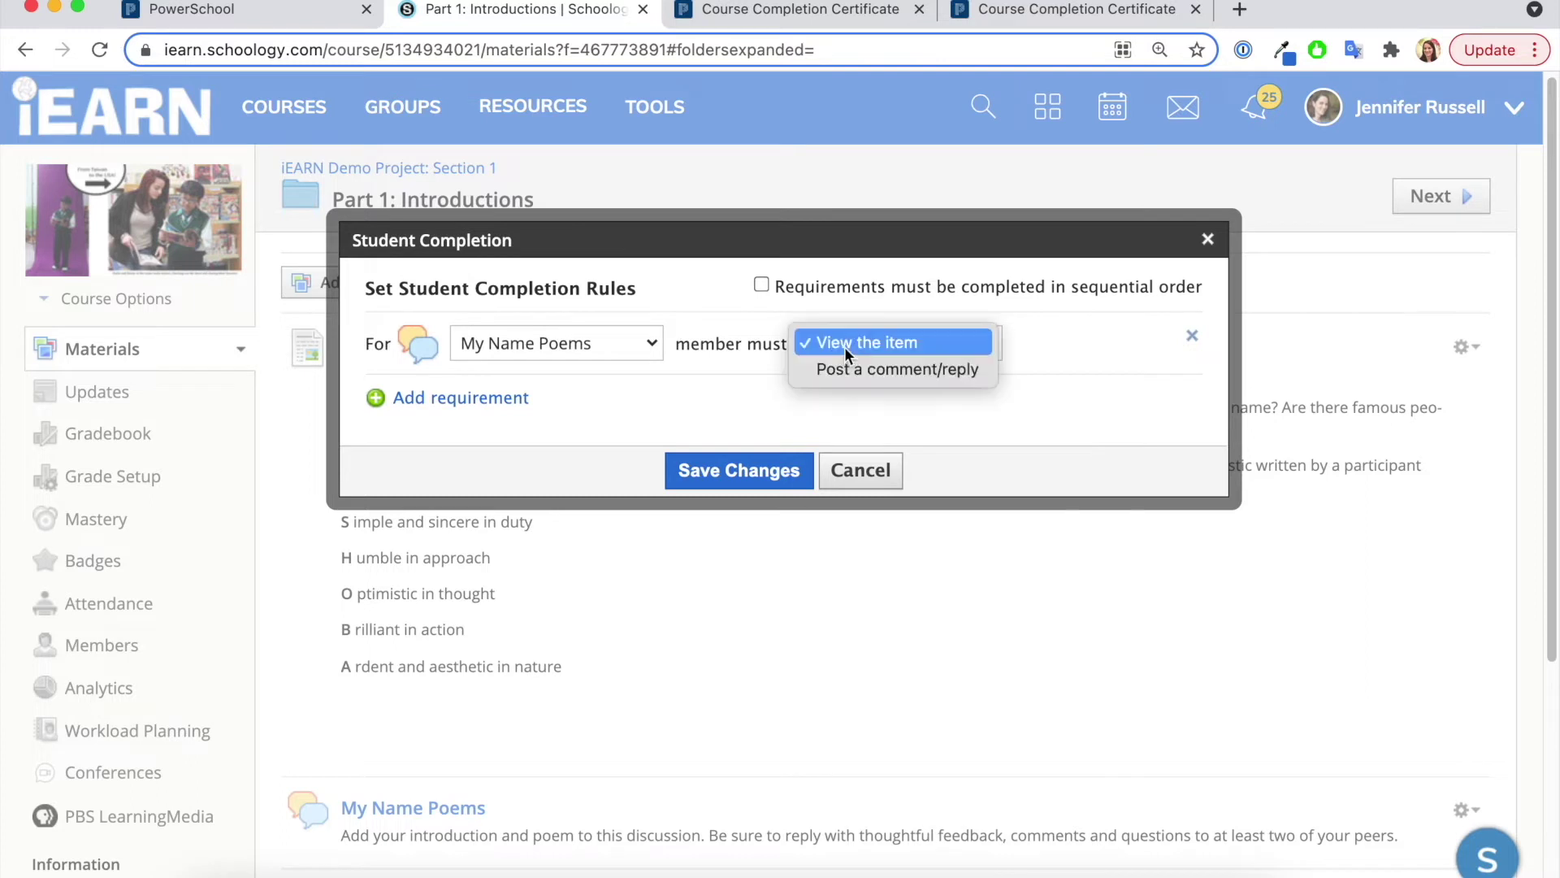
left_click(895, 369)
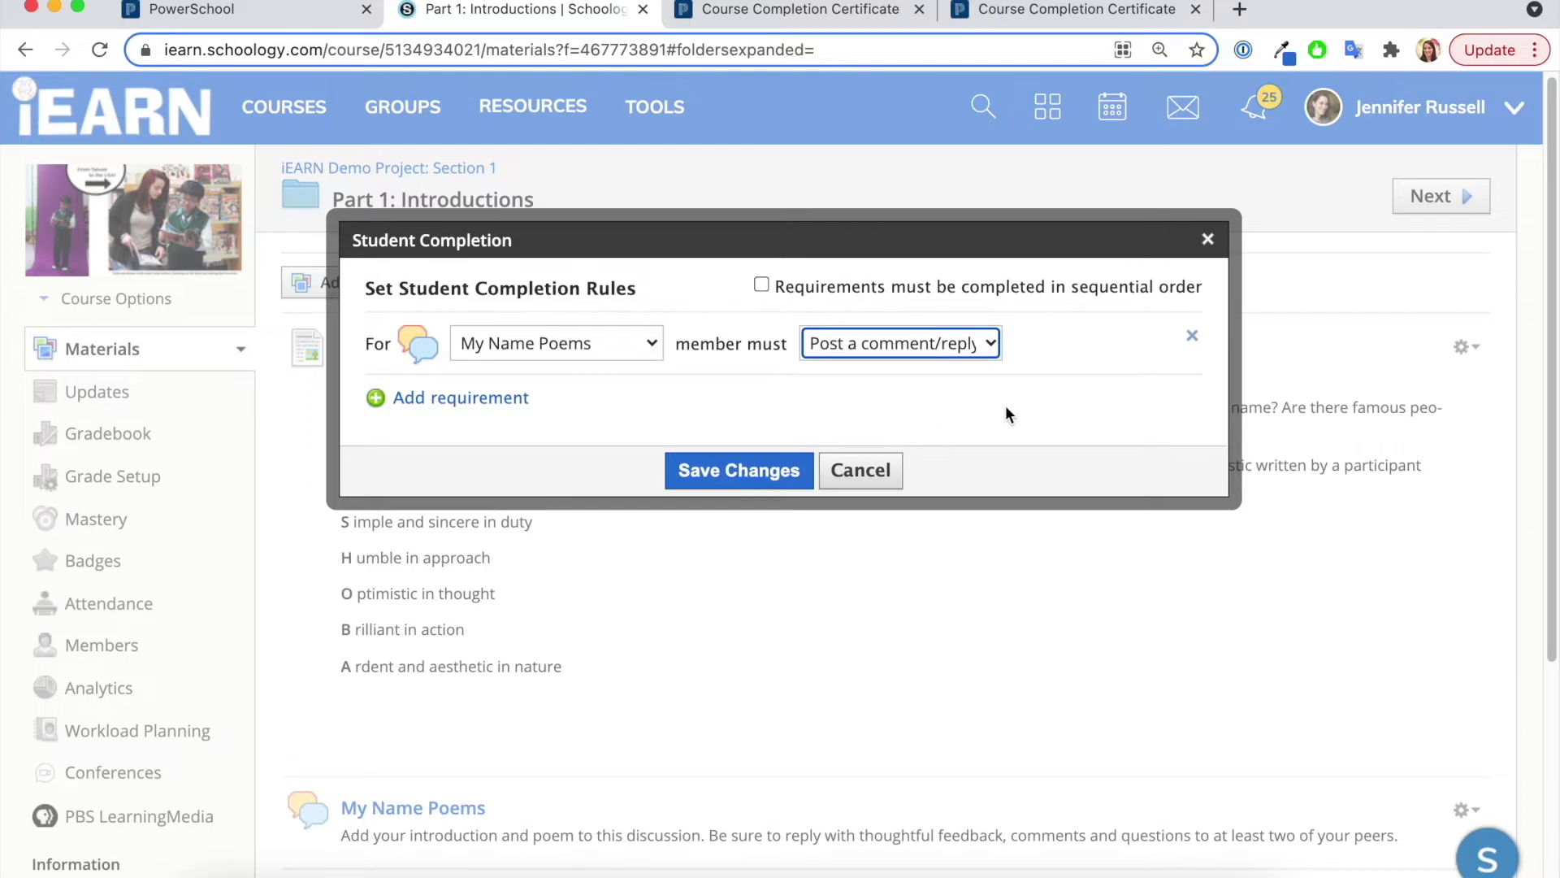
left_click(1208, 239)
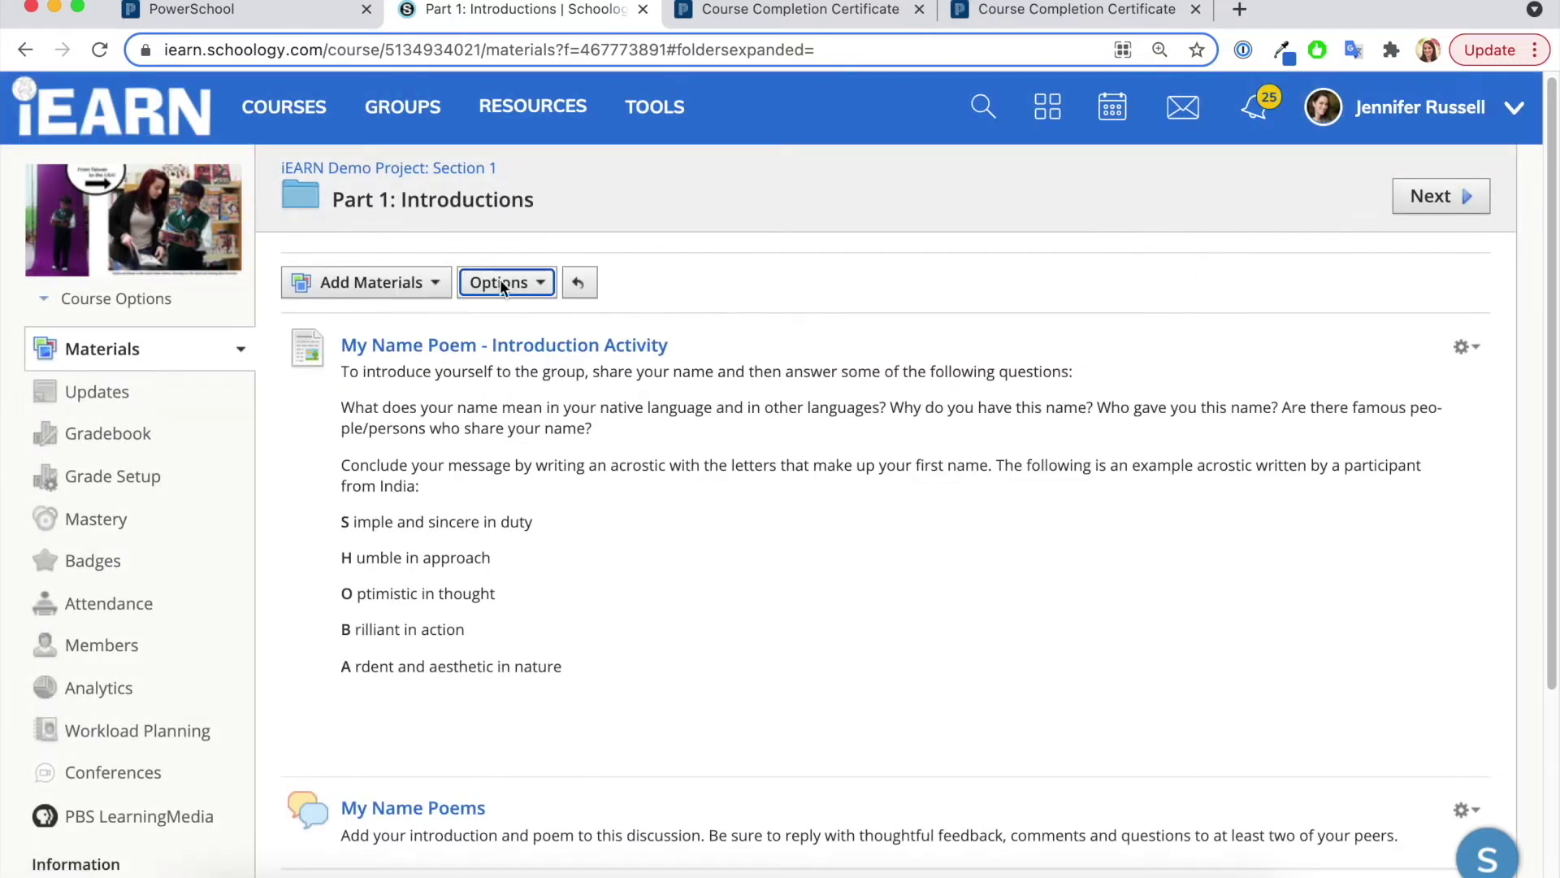
scroll(476, 368, "down", 3)
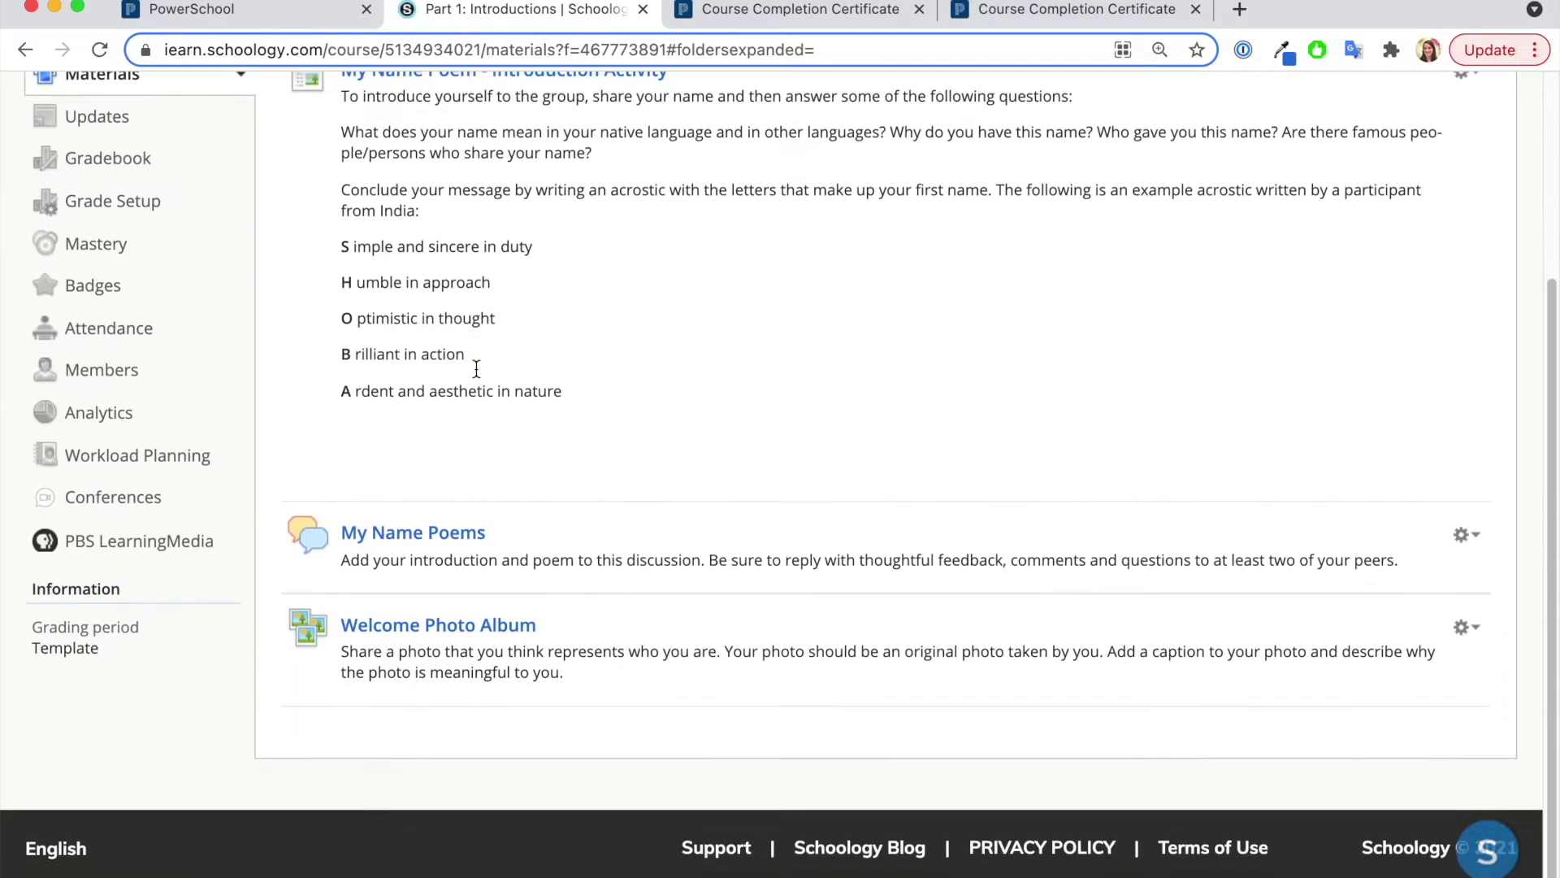
scroll(477, 368, "up", 4)
Return to the course materials and scroll through the folders' Must Complete rules
left_click(120, 339)
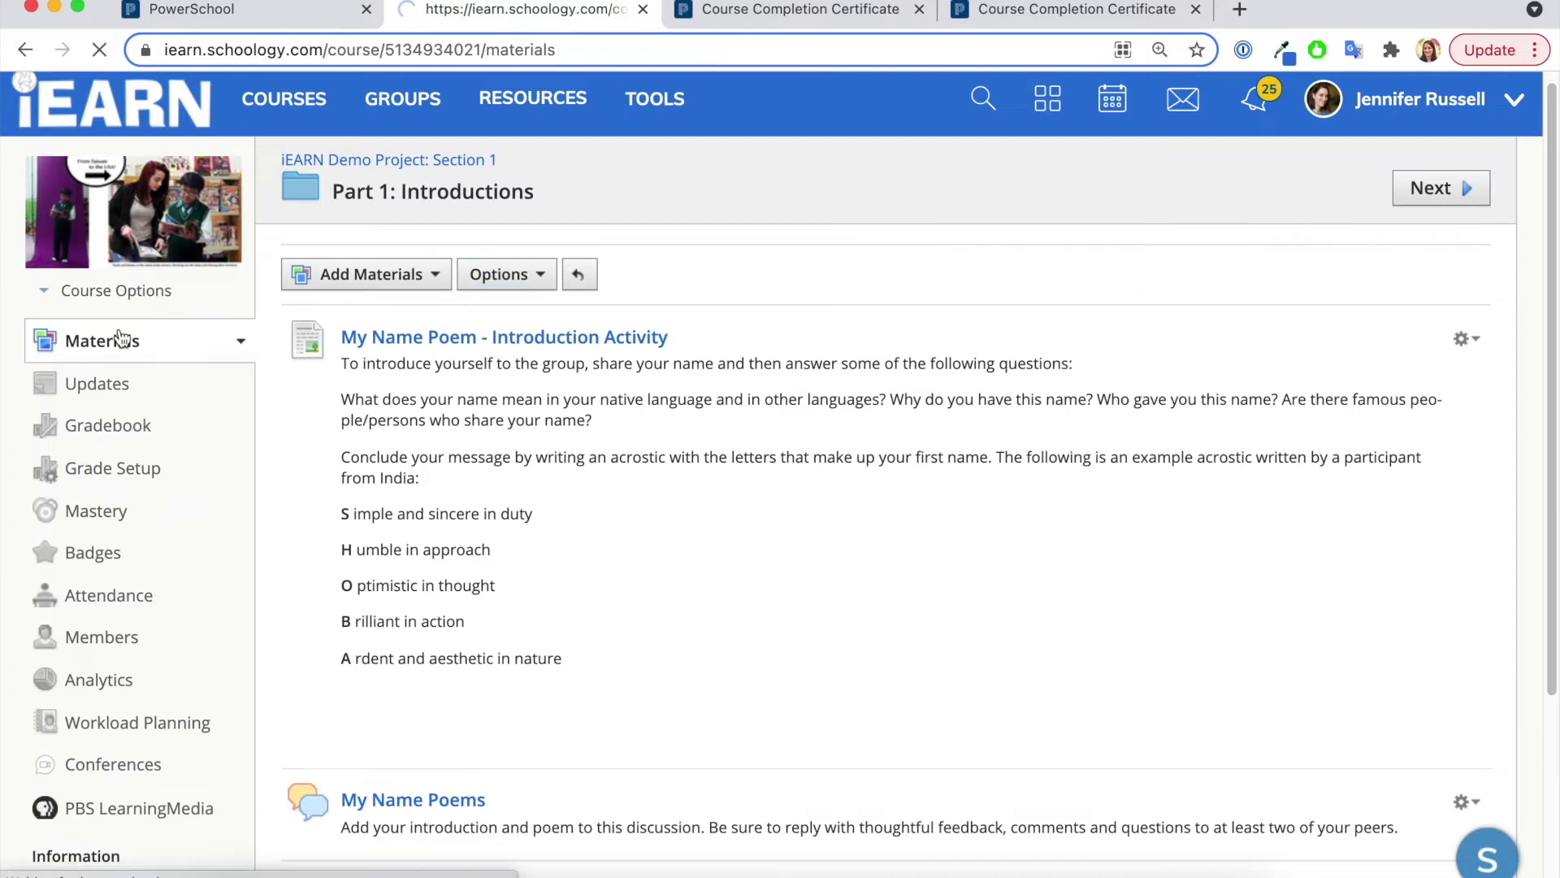
scroll(488, 515, "down", 8)
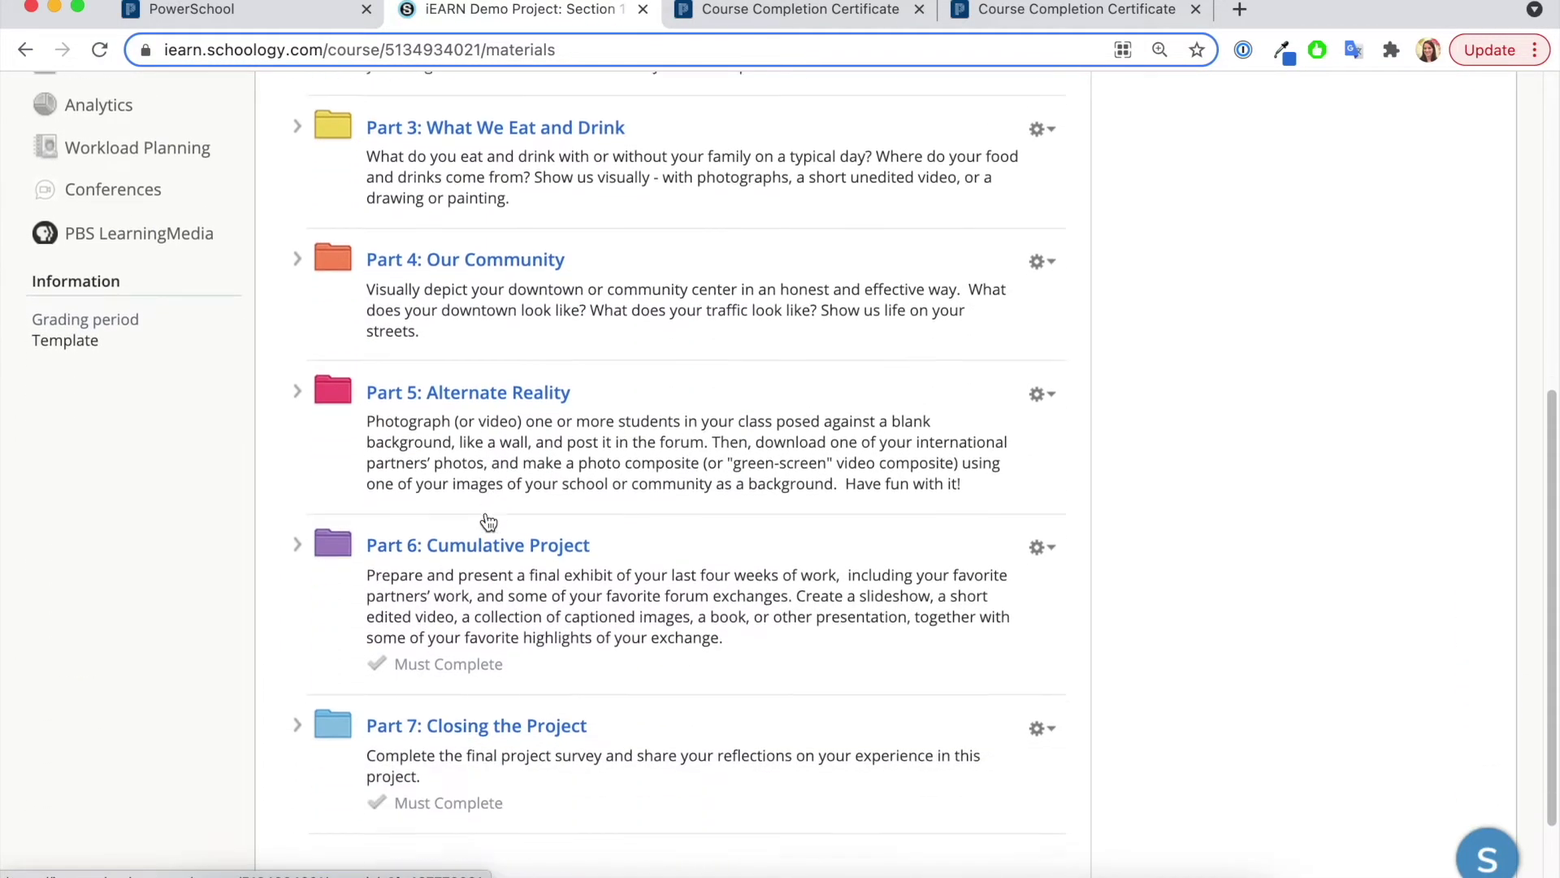
scroll(488, 520, "down", 2)
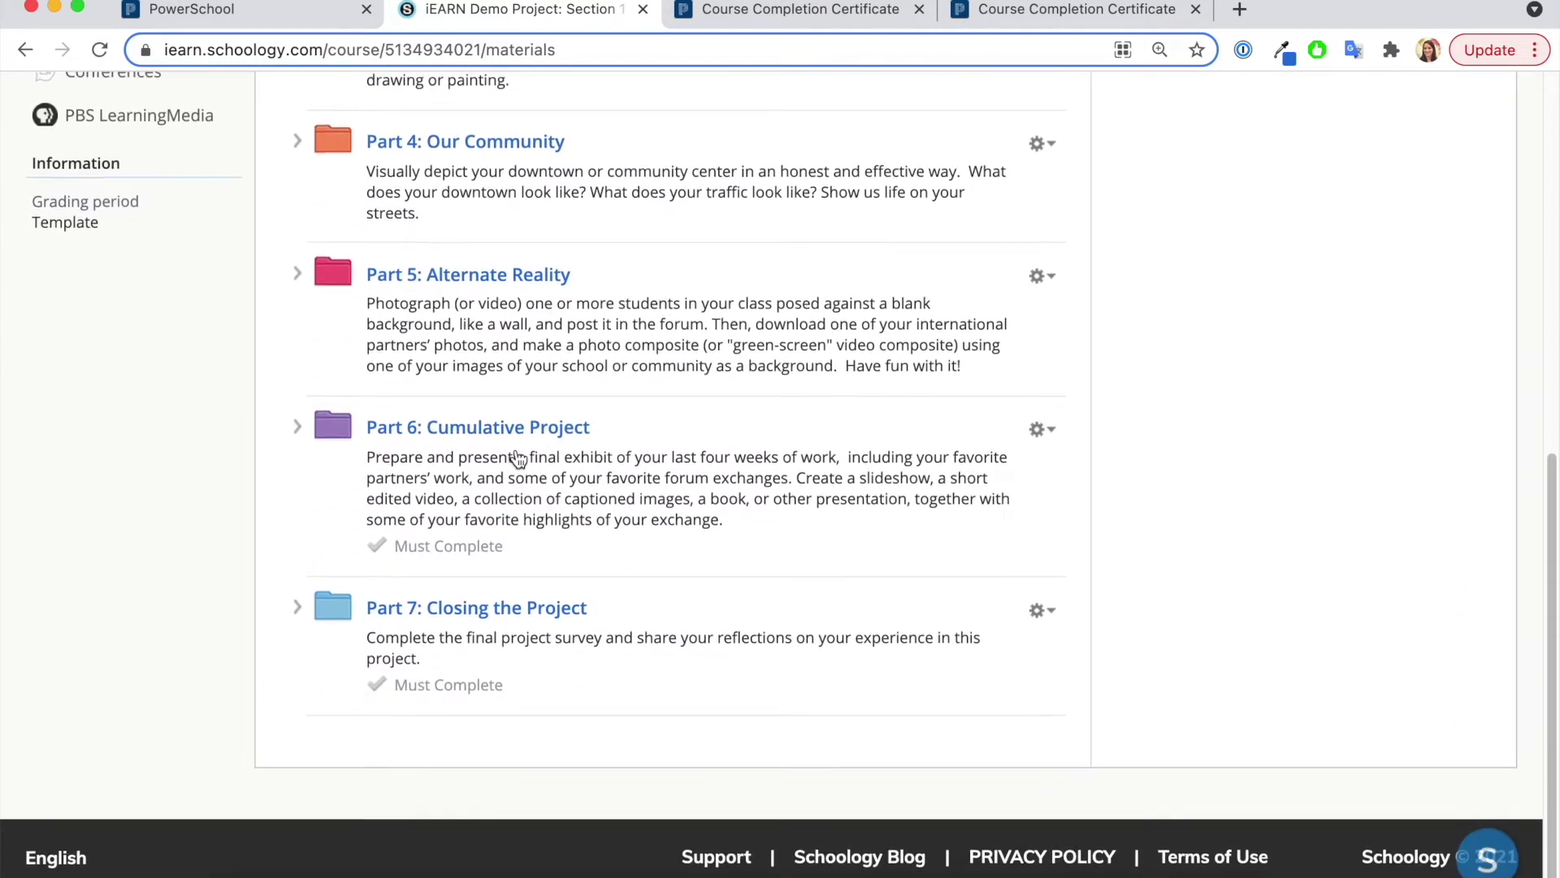
scroll(528, 455, "up", 9)
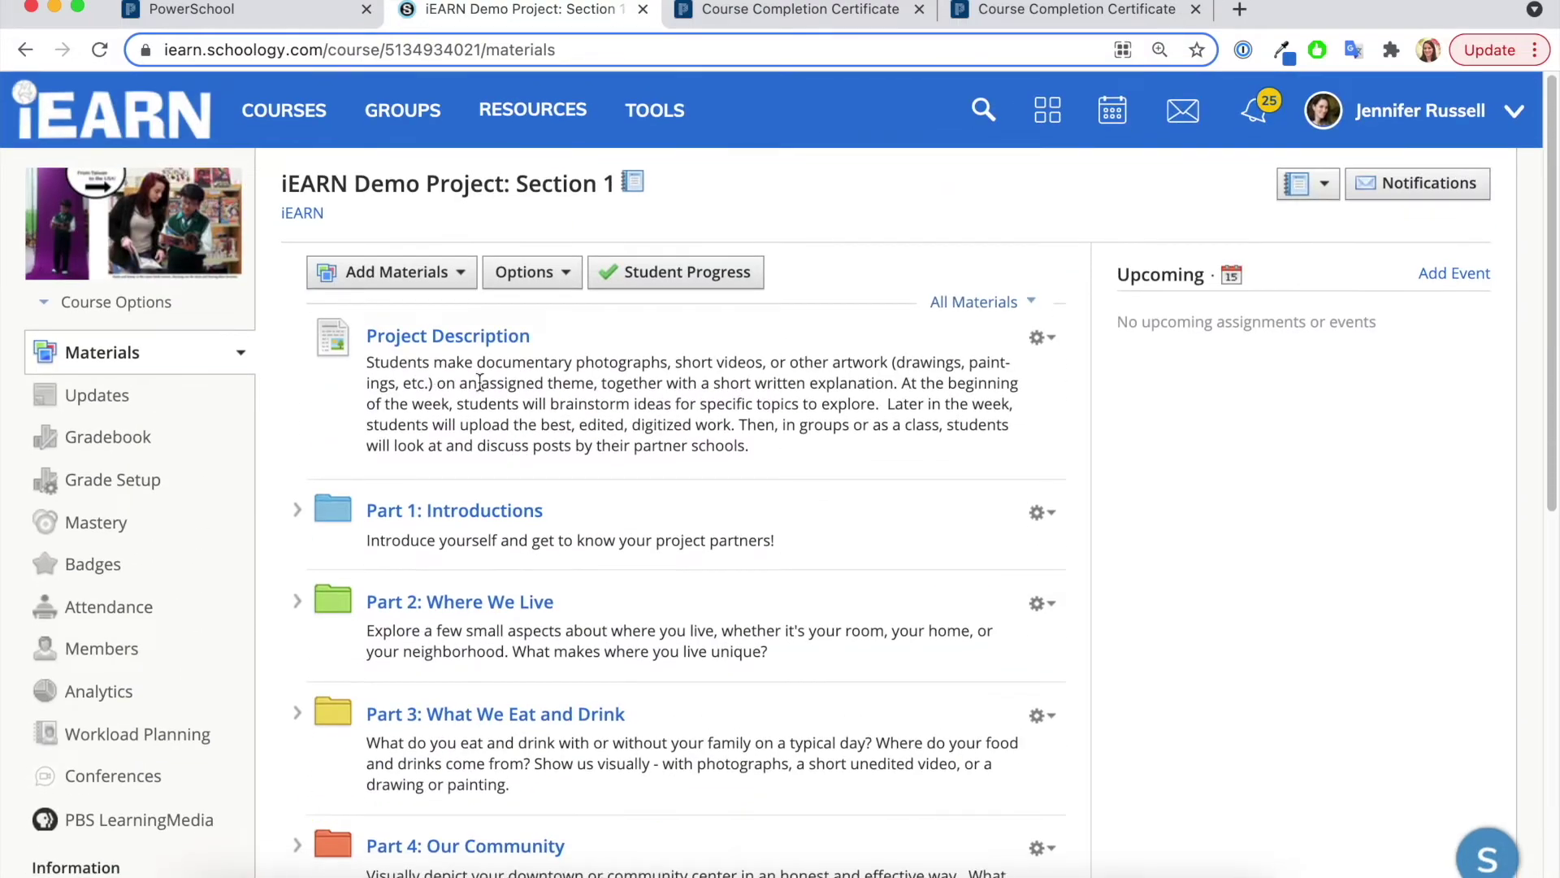
scroll(584, 629, "down", 8)
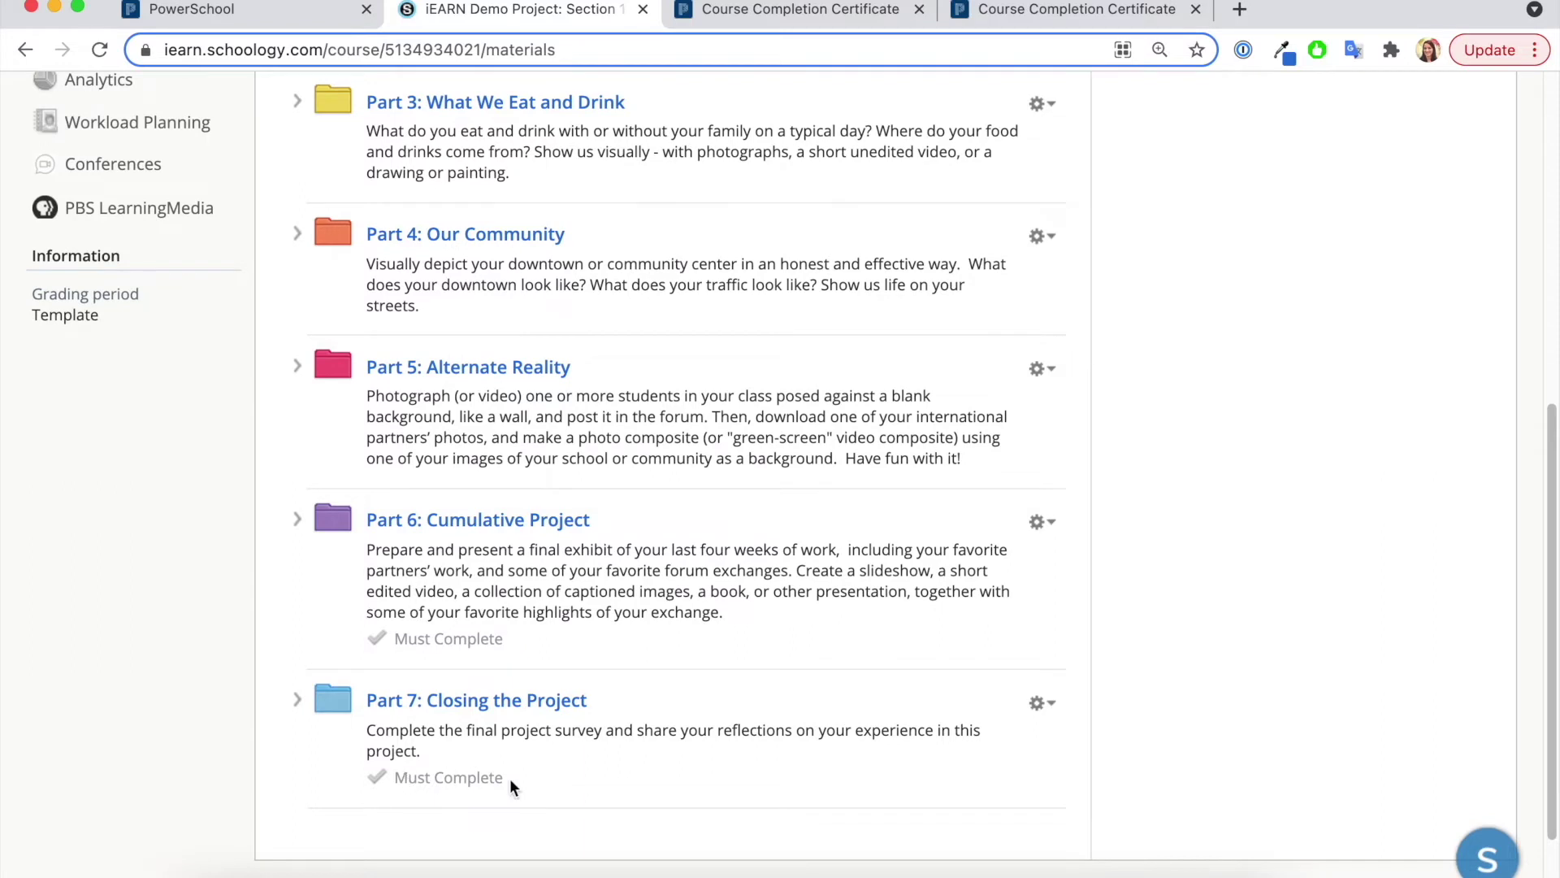
Review Part 7: Closing the Project's required reflection and survey items, then return to Materials
left_click(500, 704)
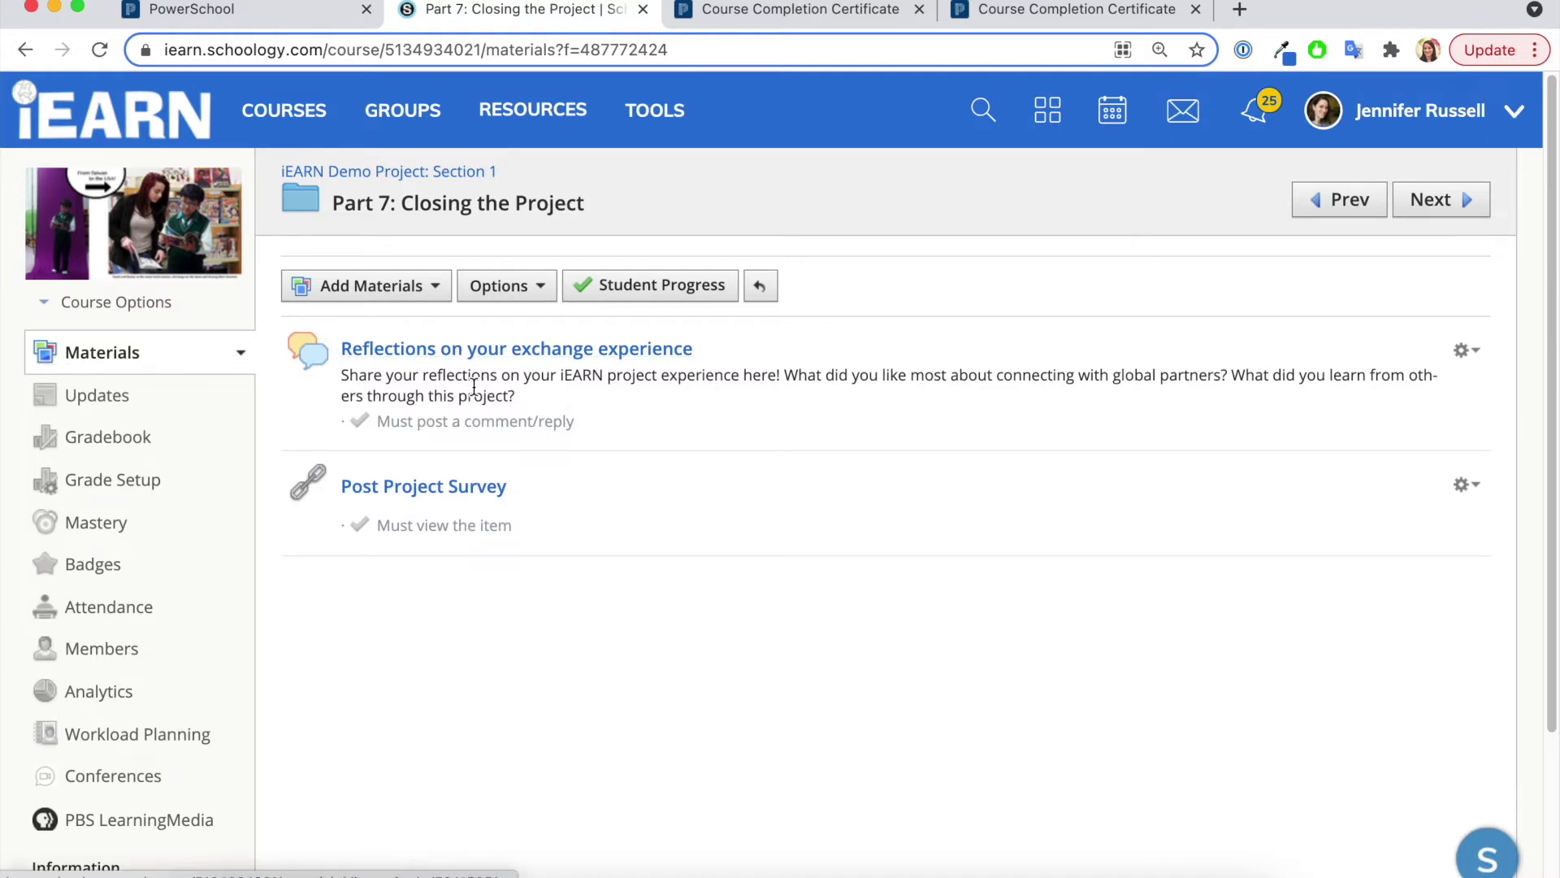
left_click(78, 362)
scroll(510, 358, "down", 8)
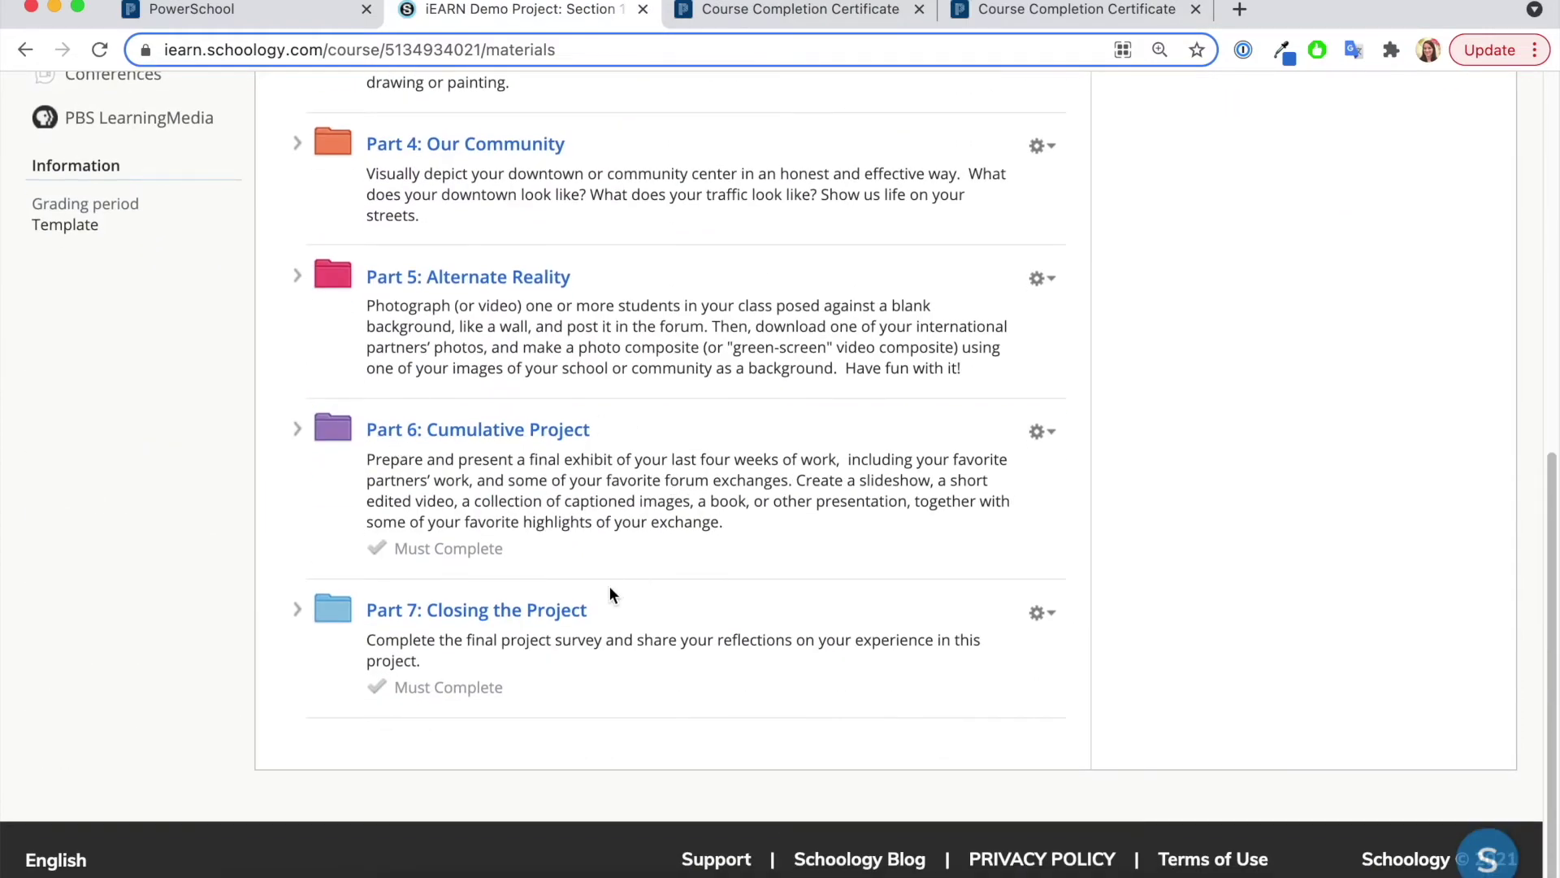
scroll(609, 587, "up", 3)
scroll(612, 598, "down", 1)
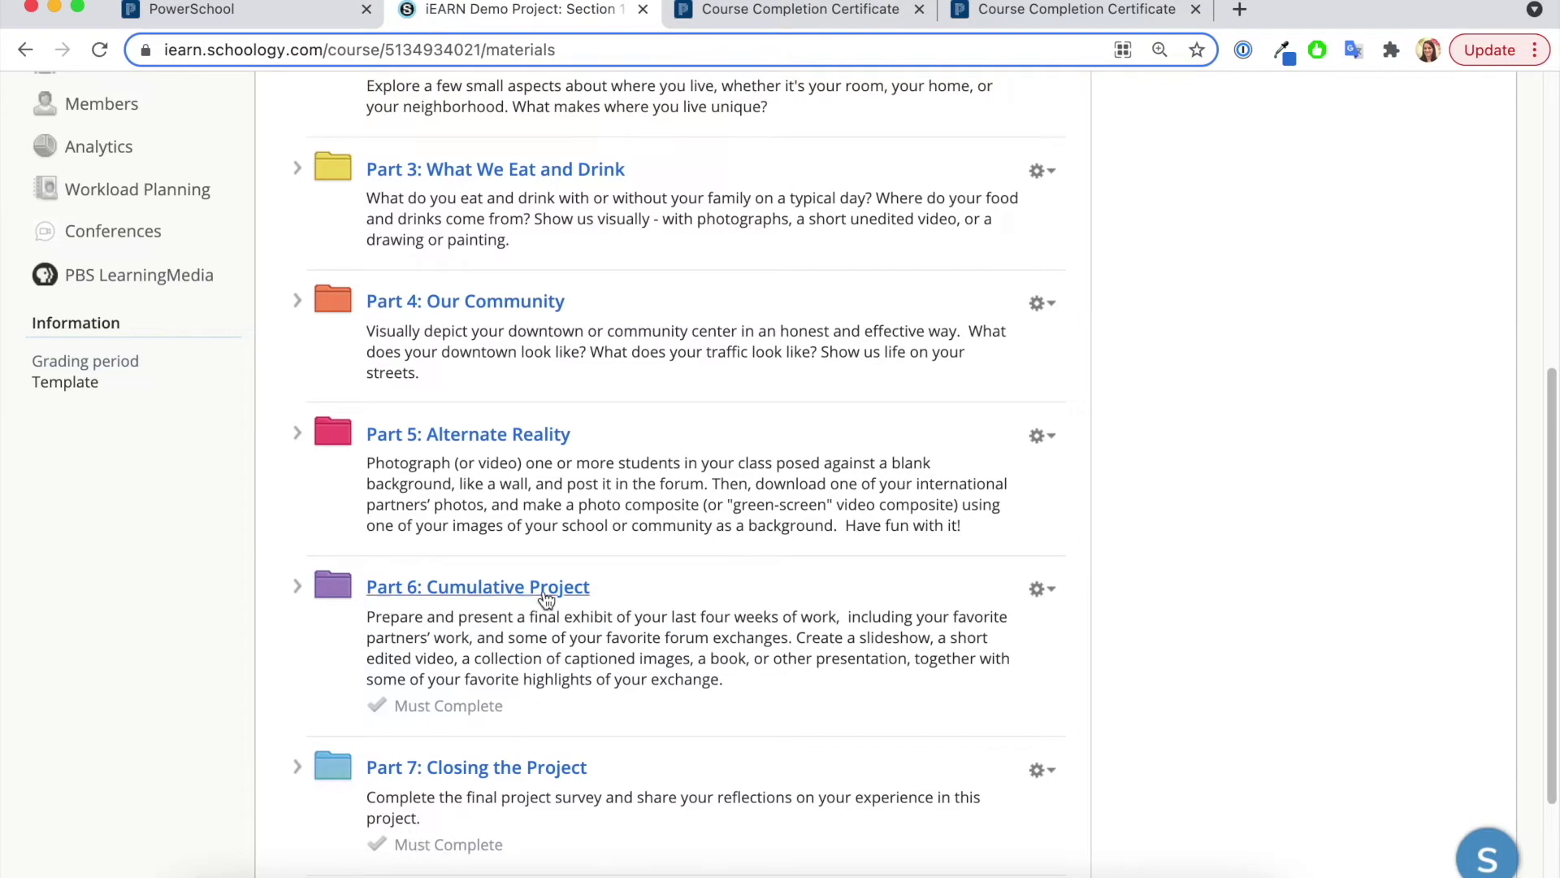
scroll(547, 599, "up", 7)
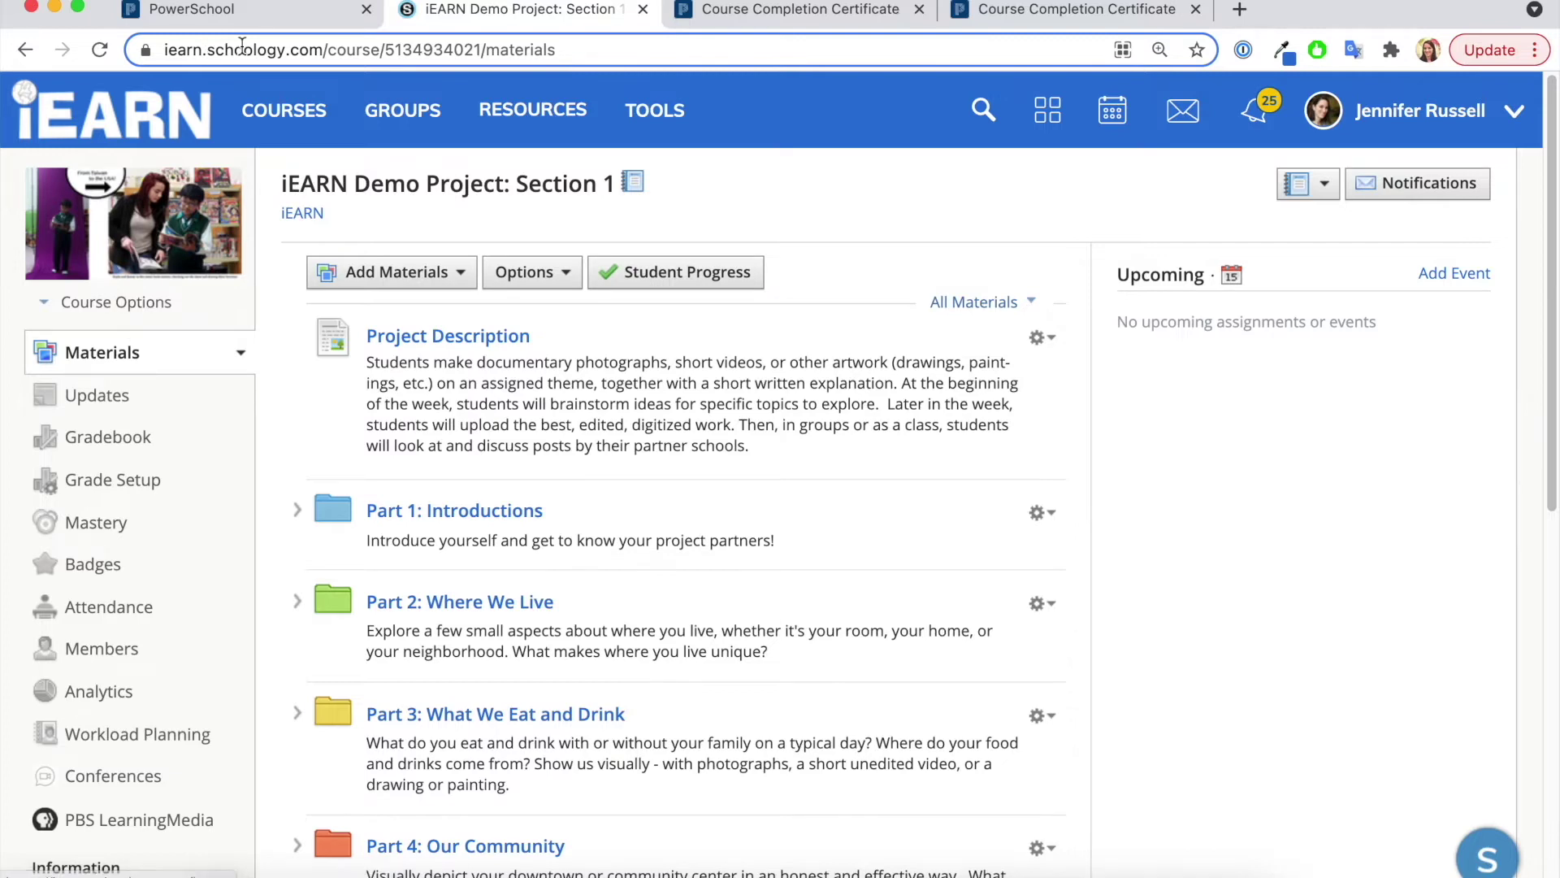
In PowerSchool, confirm there are no current or past instructable sections, then go to Administration
left_click(246, 16)
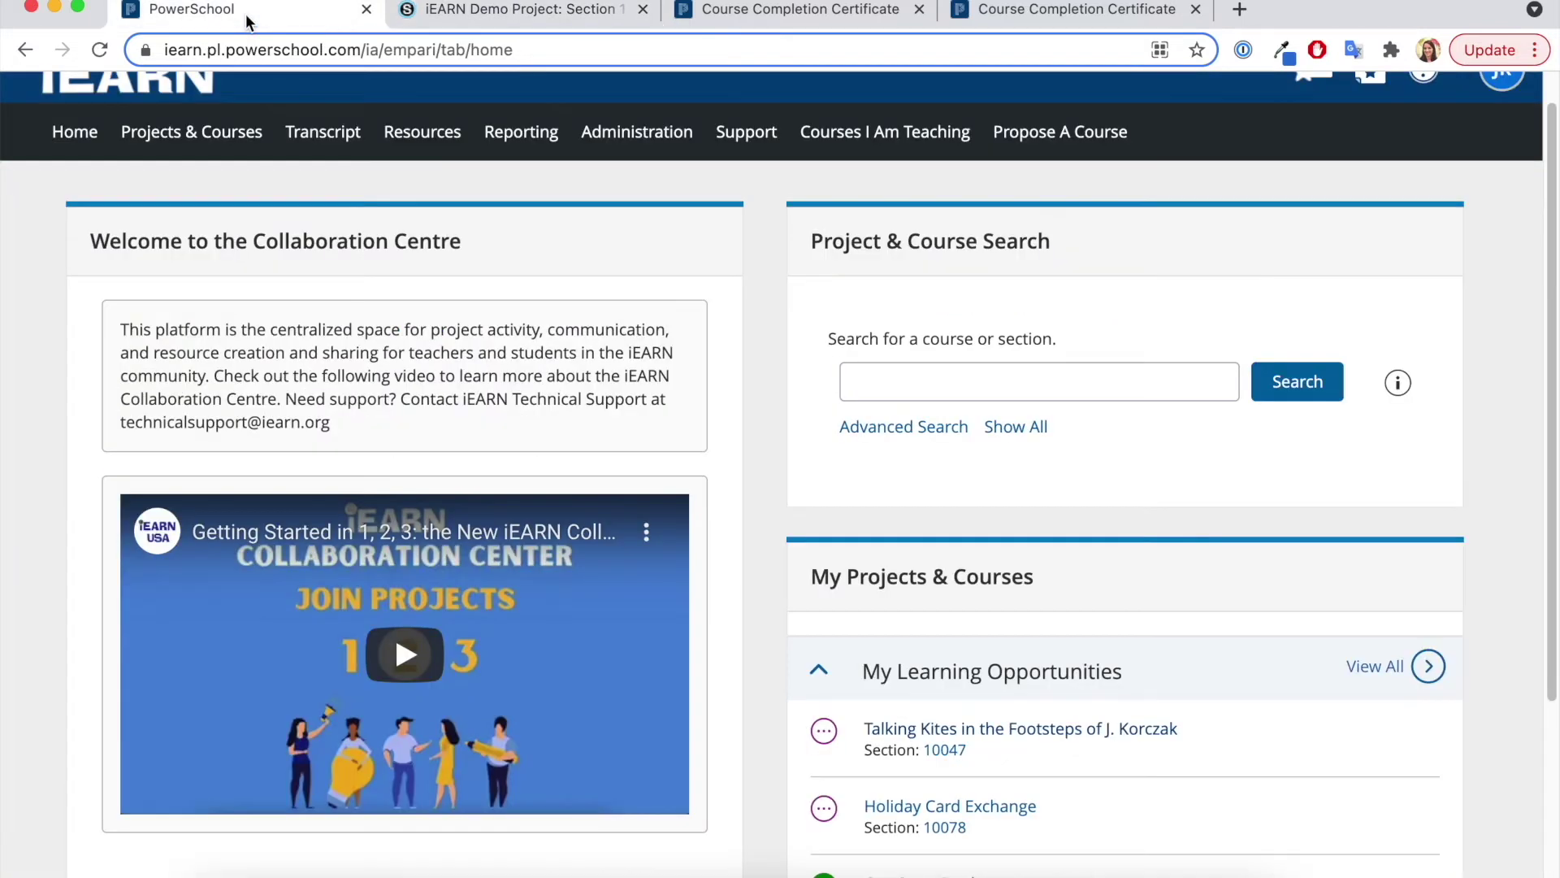
scroll(402, 130, "up", 1)
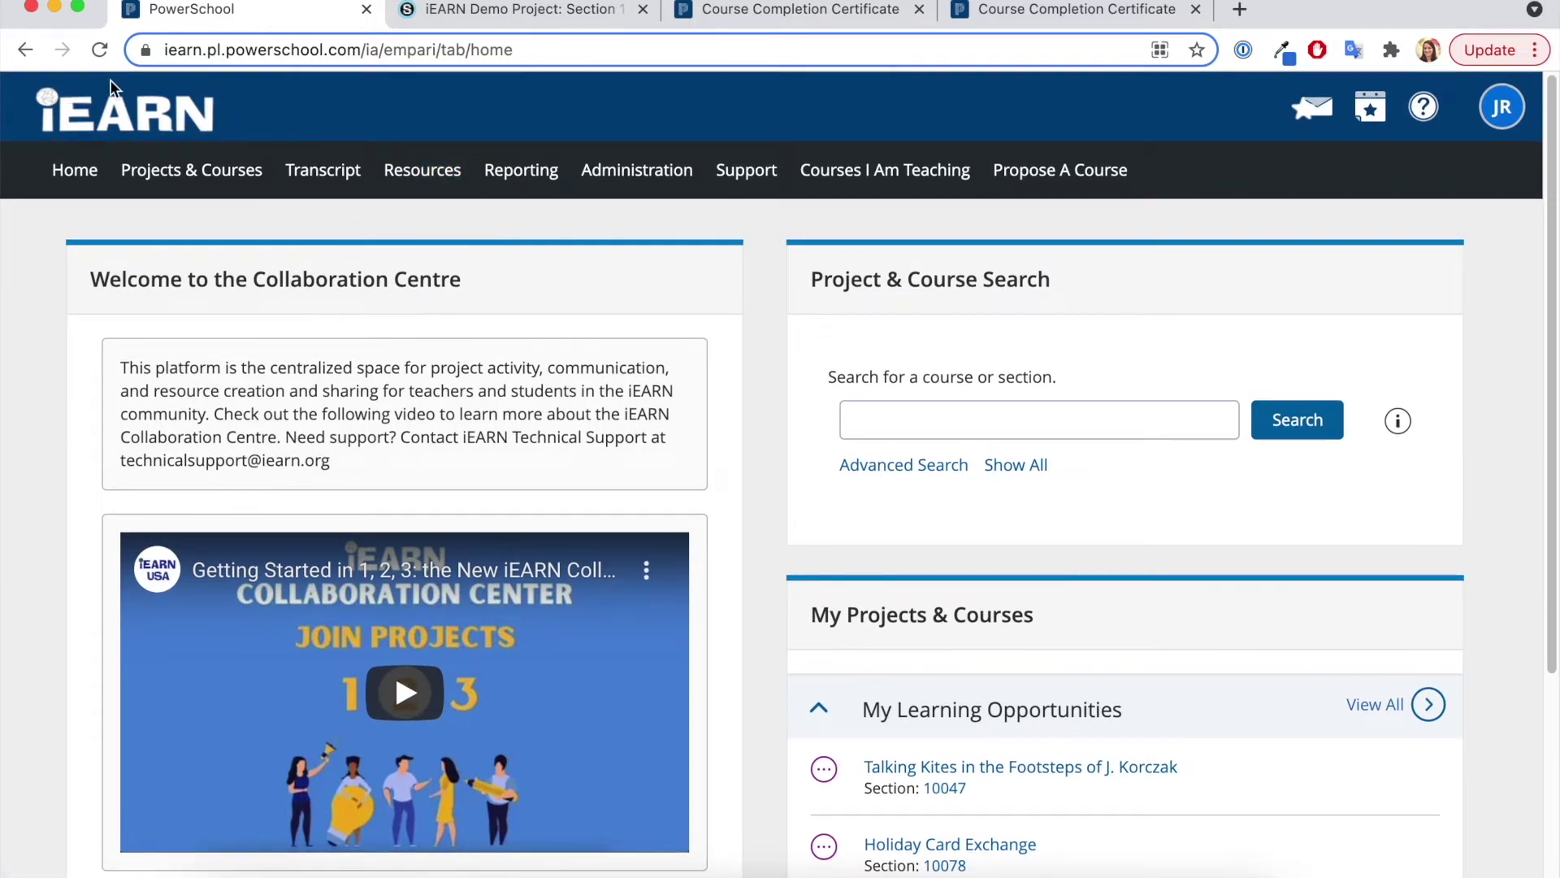
left_click(910, 176)
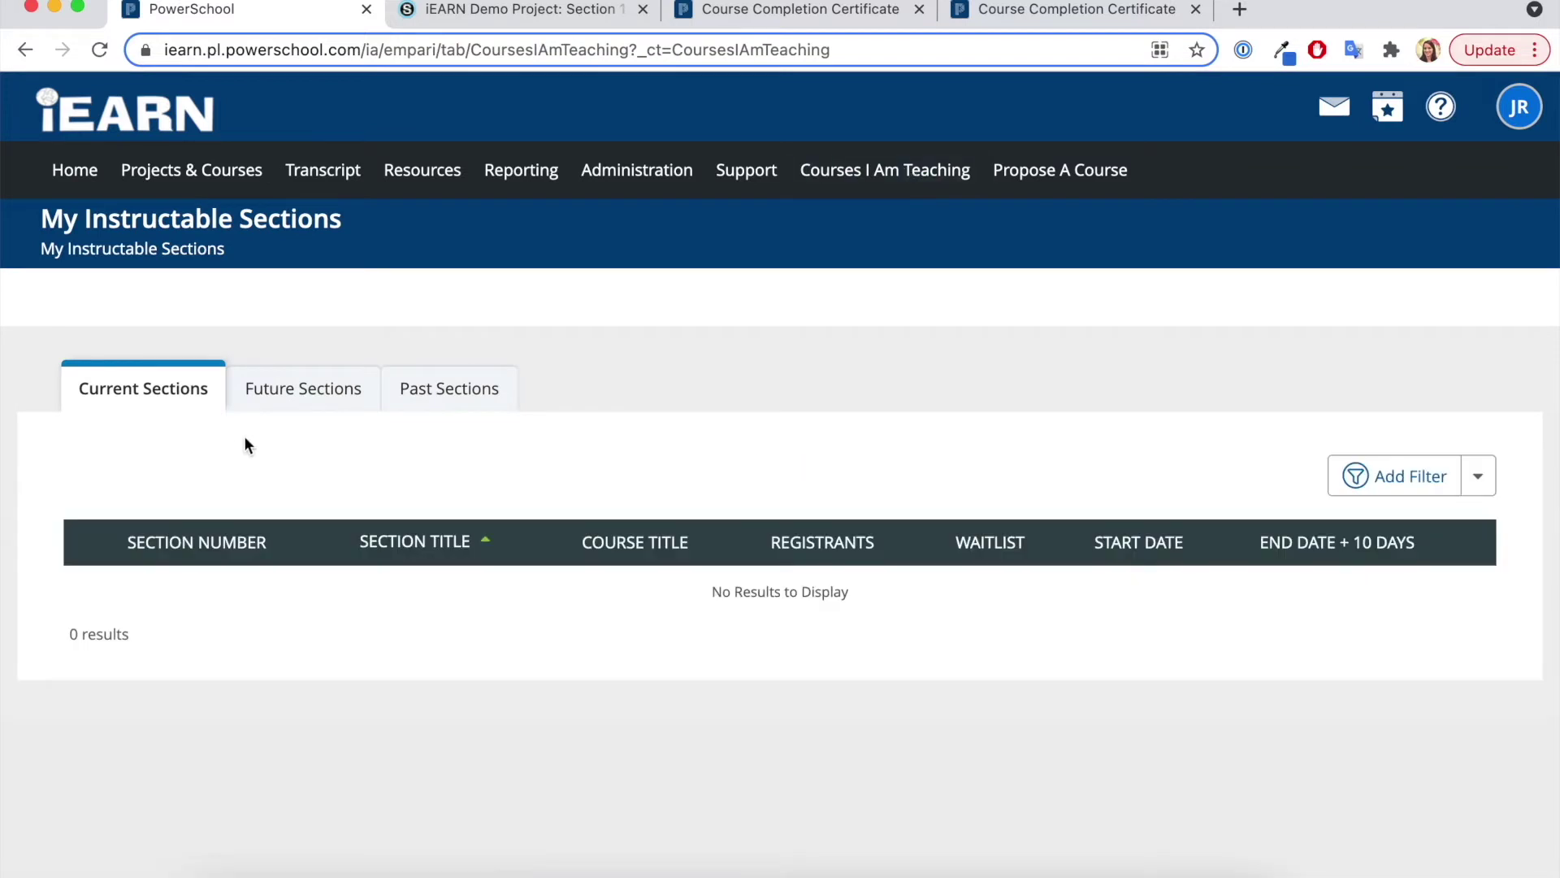
left_click(304, 387)
left_click(444, 397)
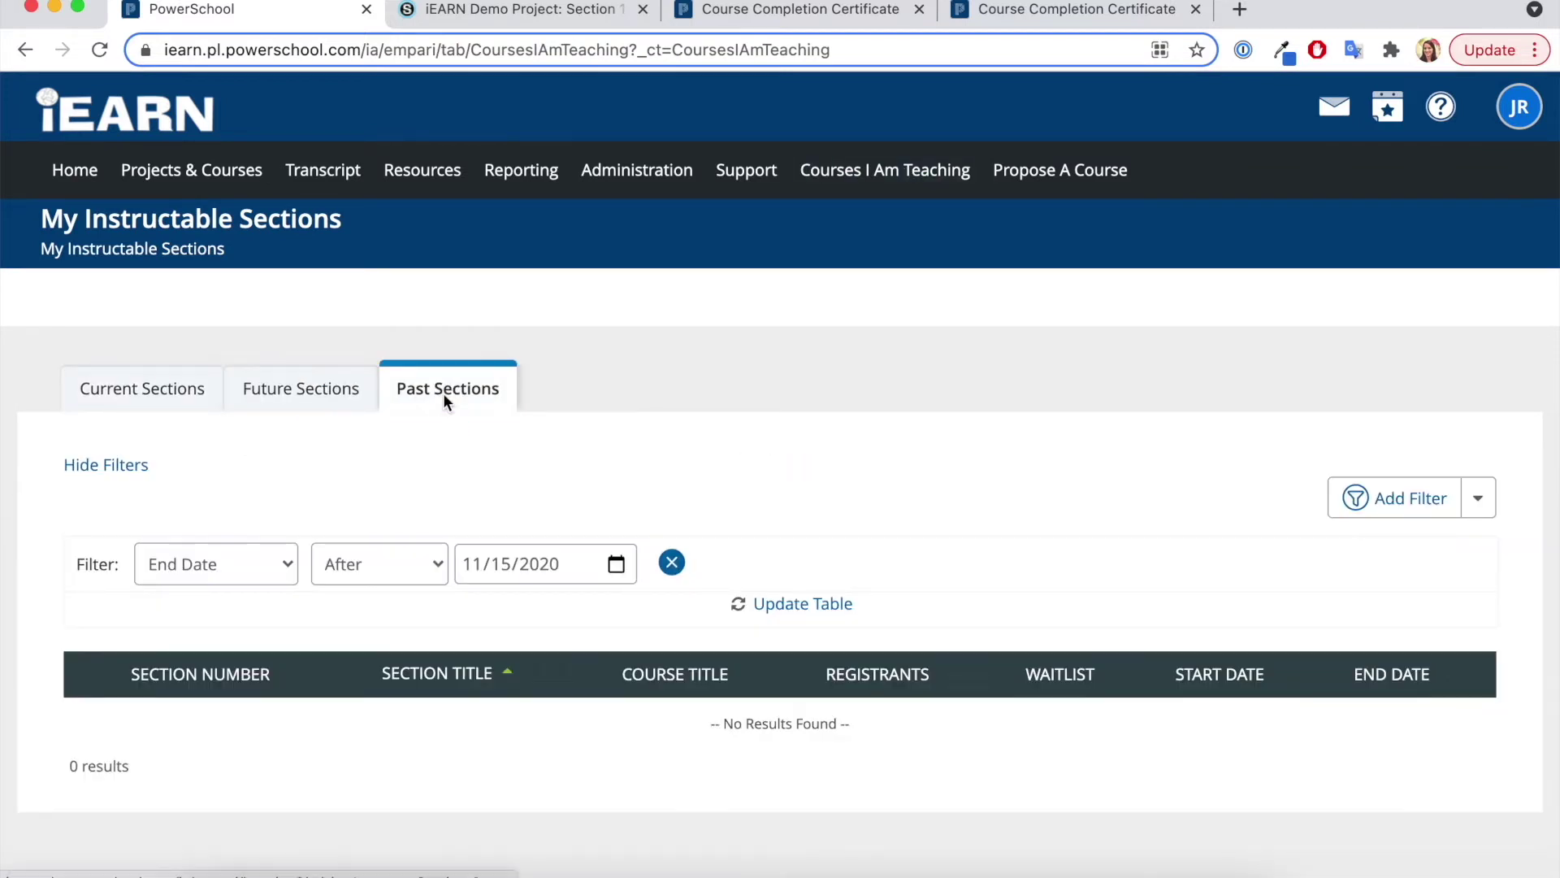
left_click(649, 193)
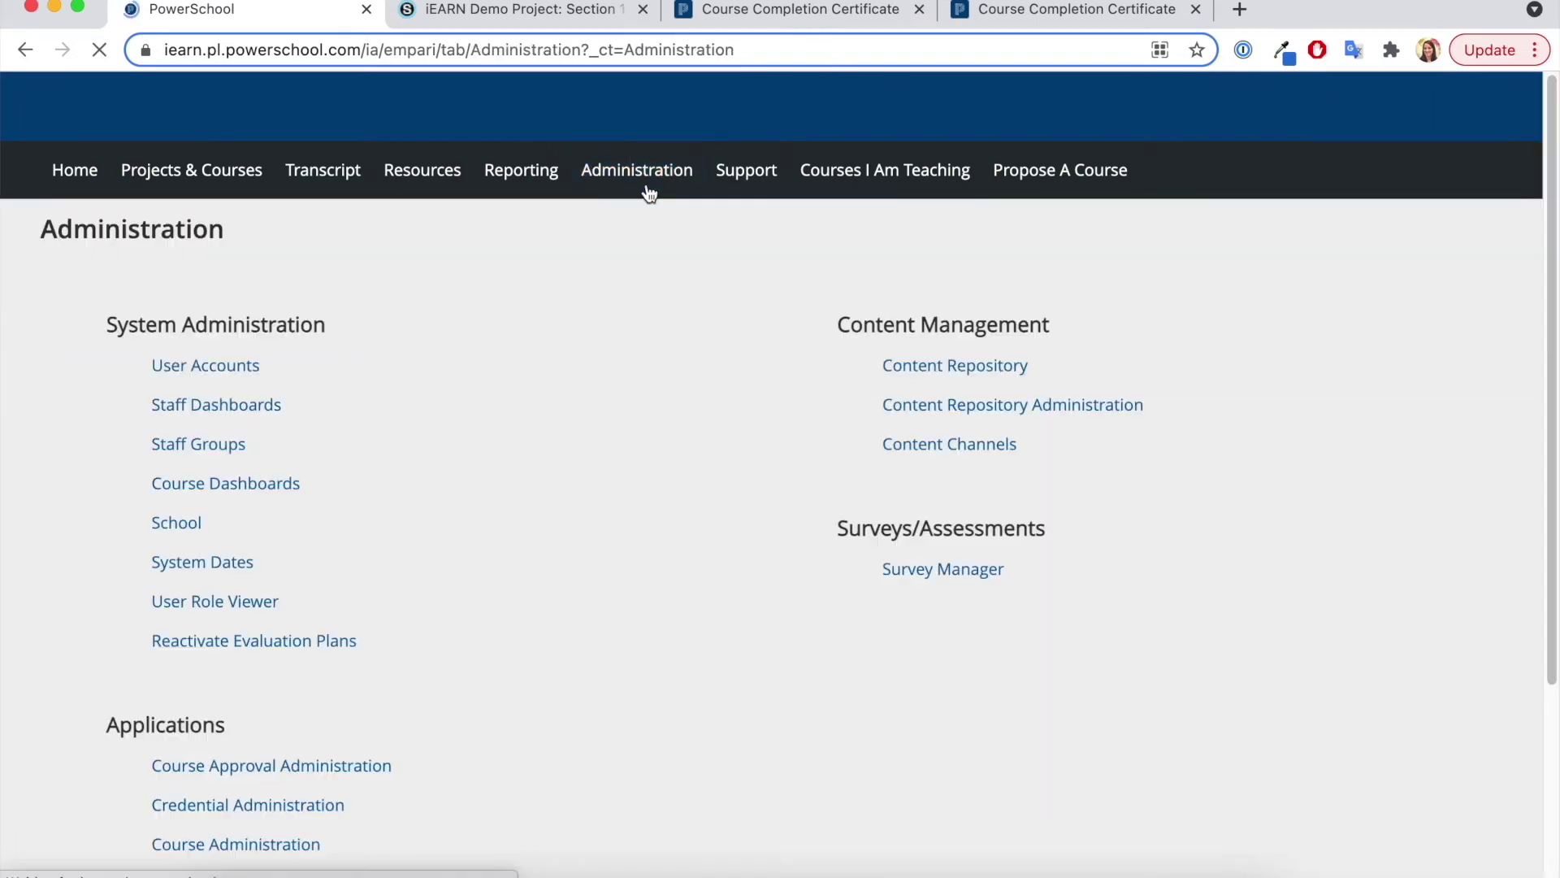
scroll(208, 651, "down", 1)
Open Course Administration and list the office's learning opportunities
left_click(213, 790)
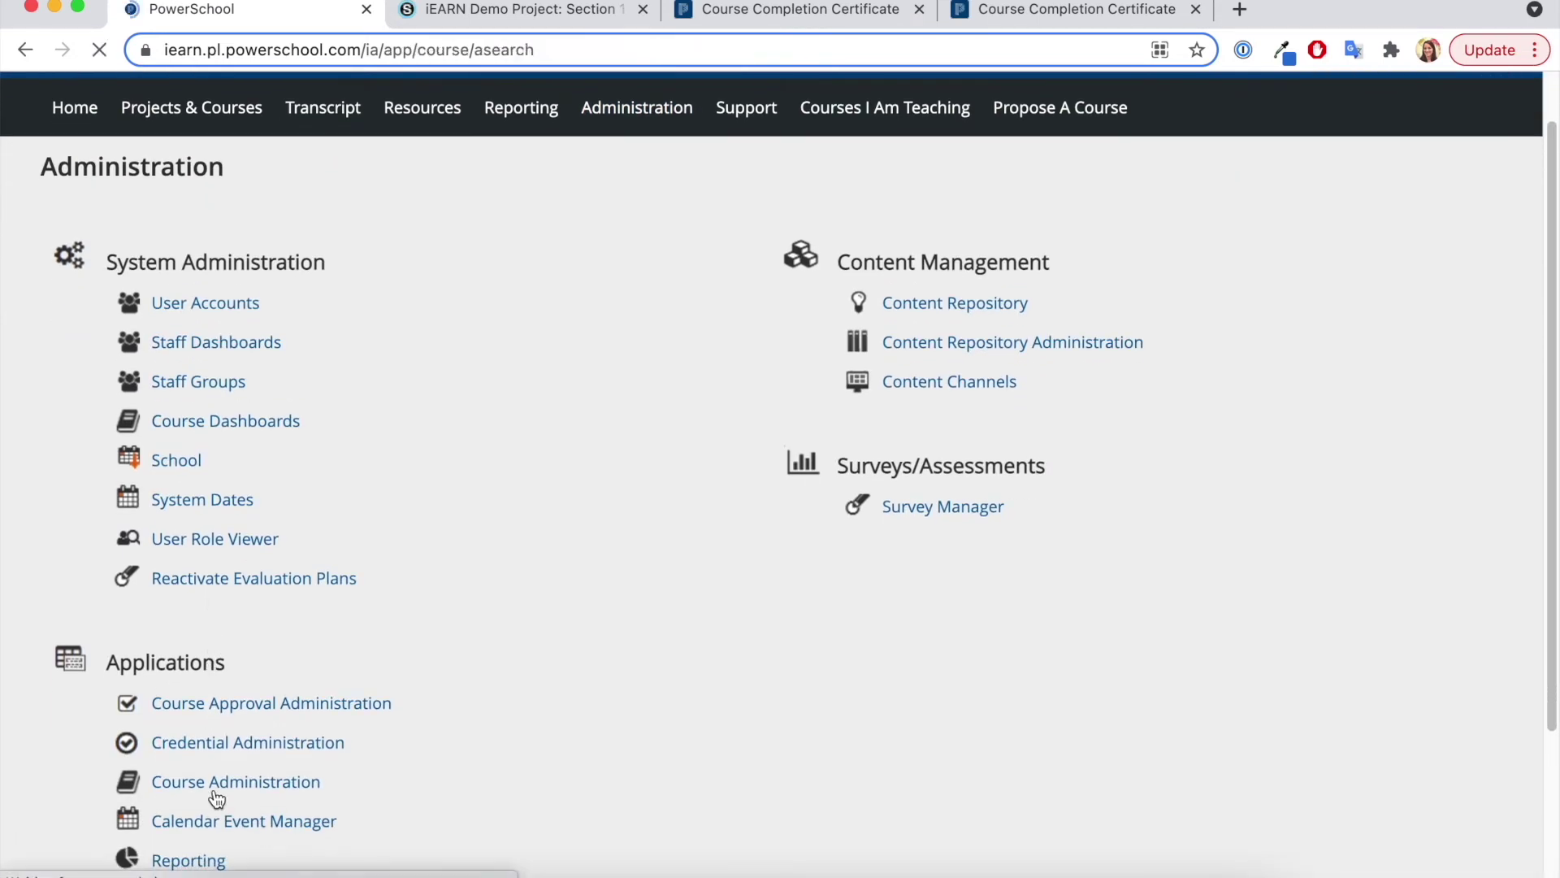
left_click(149, 421)
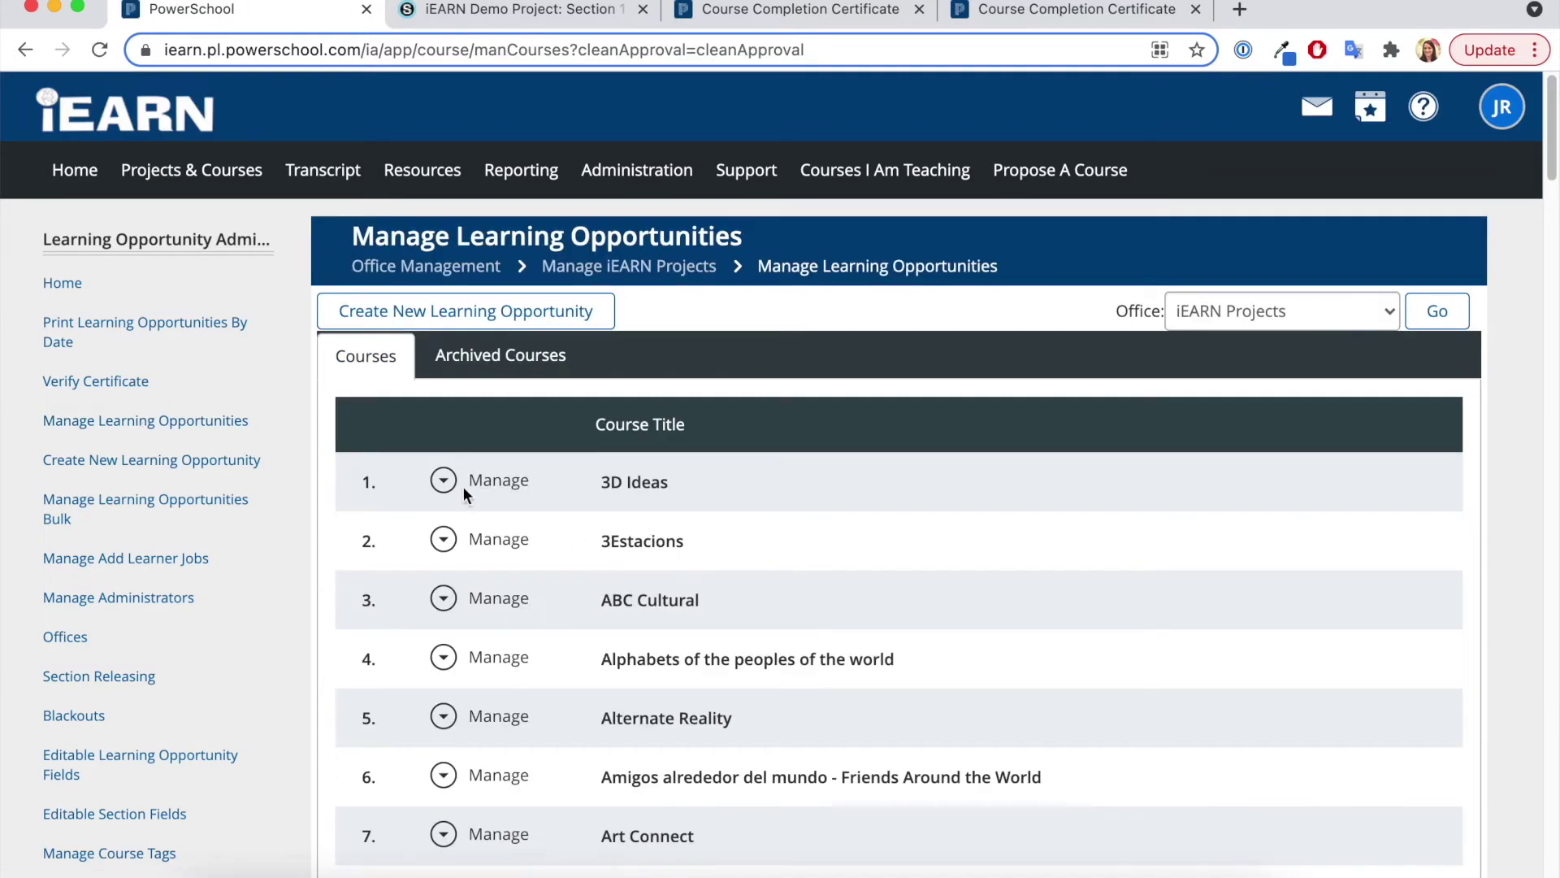
scroll(456, 543, "down", 1)
left_click(444, 452)
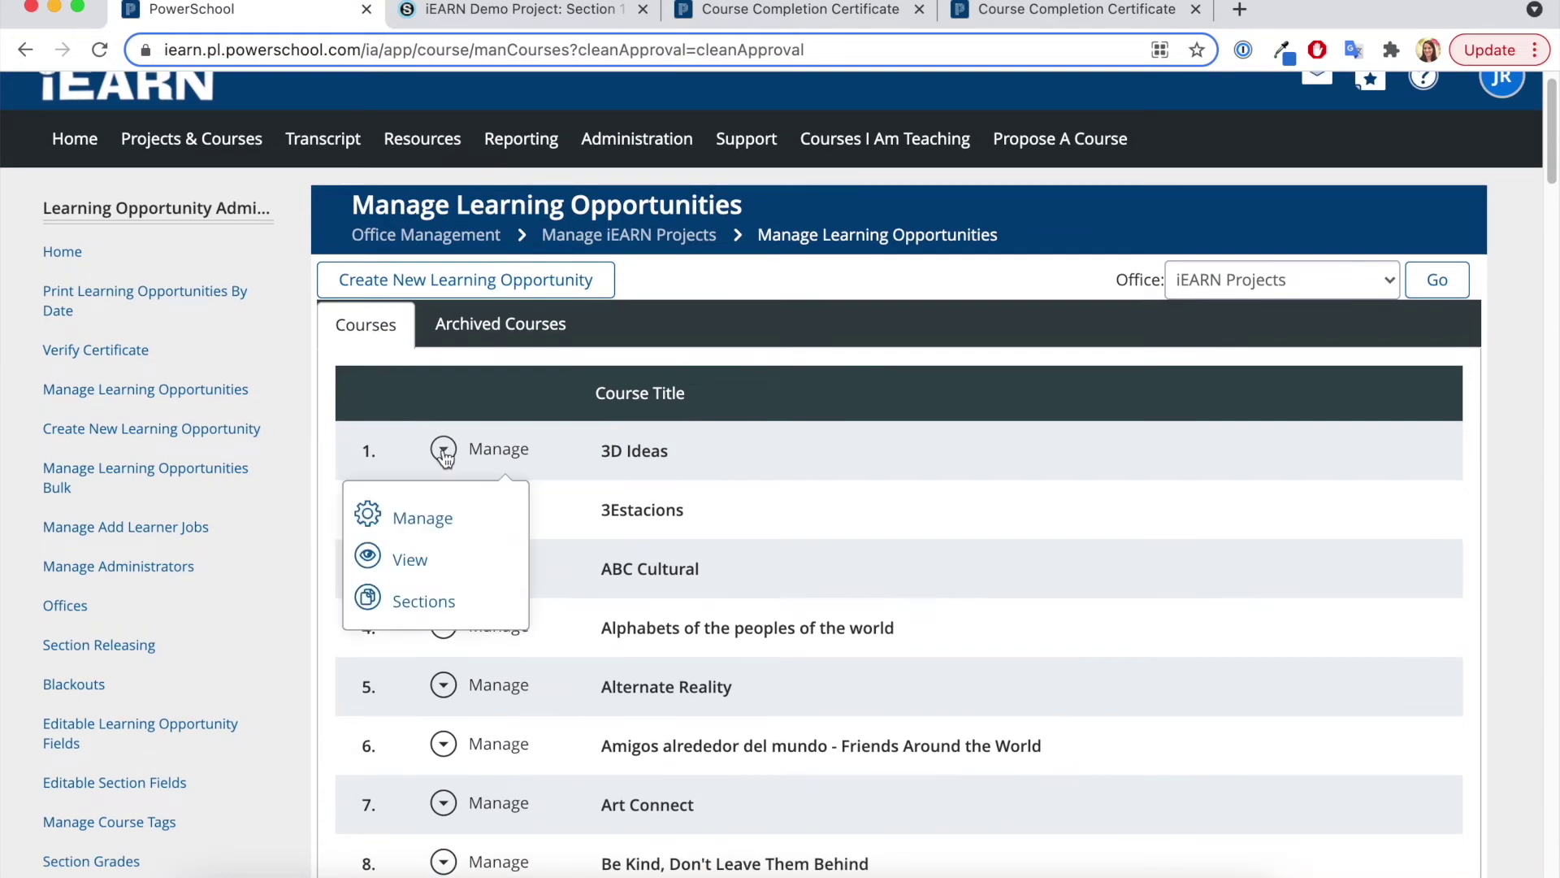
scroll(541, 441, "down", 10)
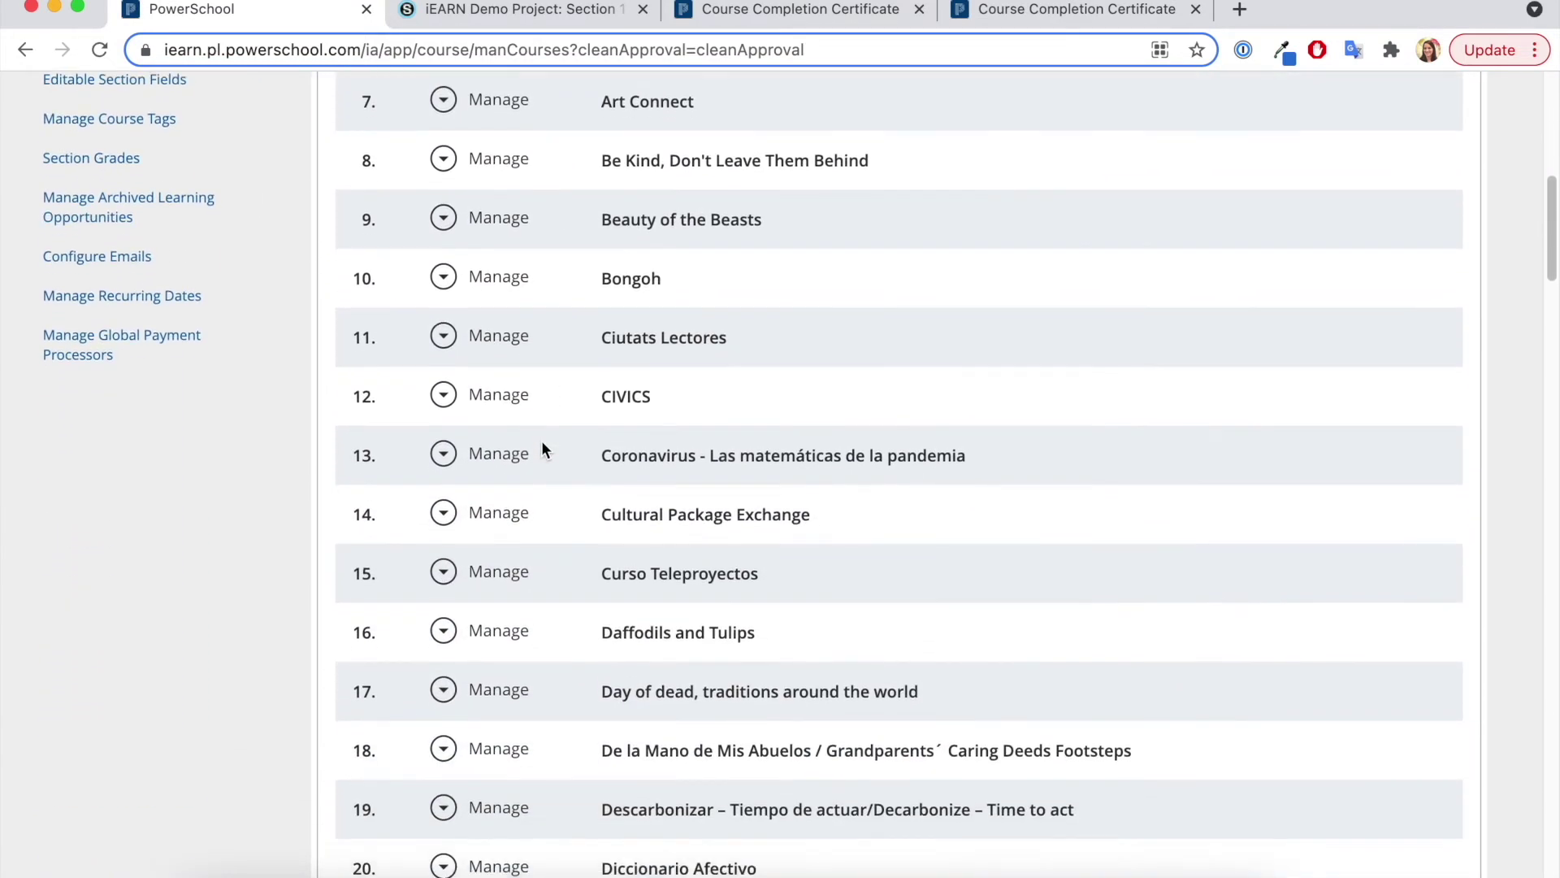
scroll(543, 445, "down", 3)
Open Daffodils and Tulips sections and view the November 2021 – May 2022 section roster
left_click(444, 457)
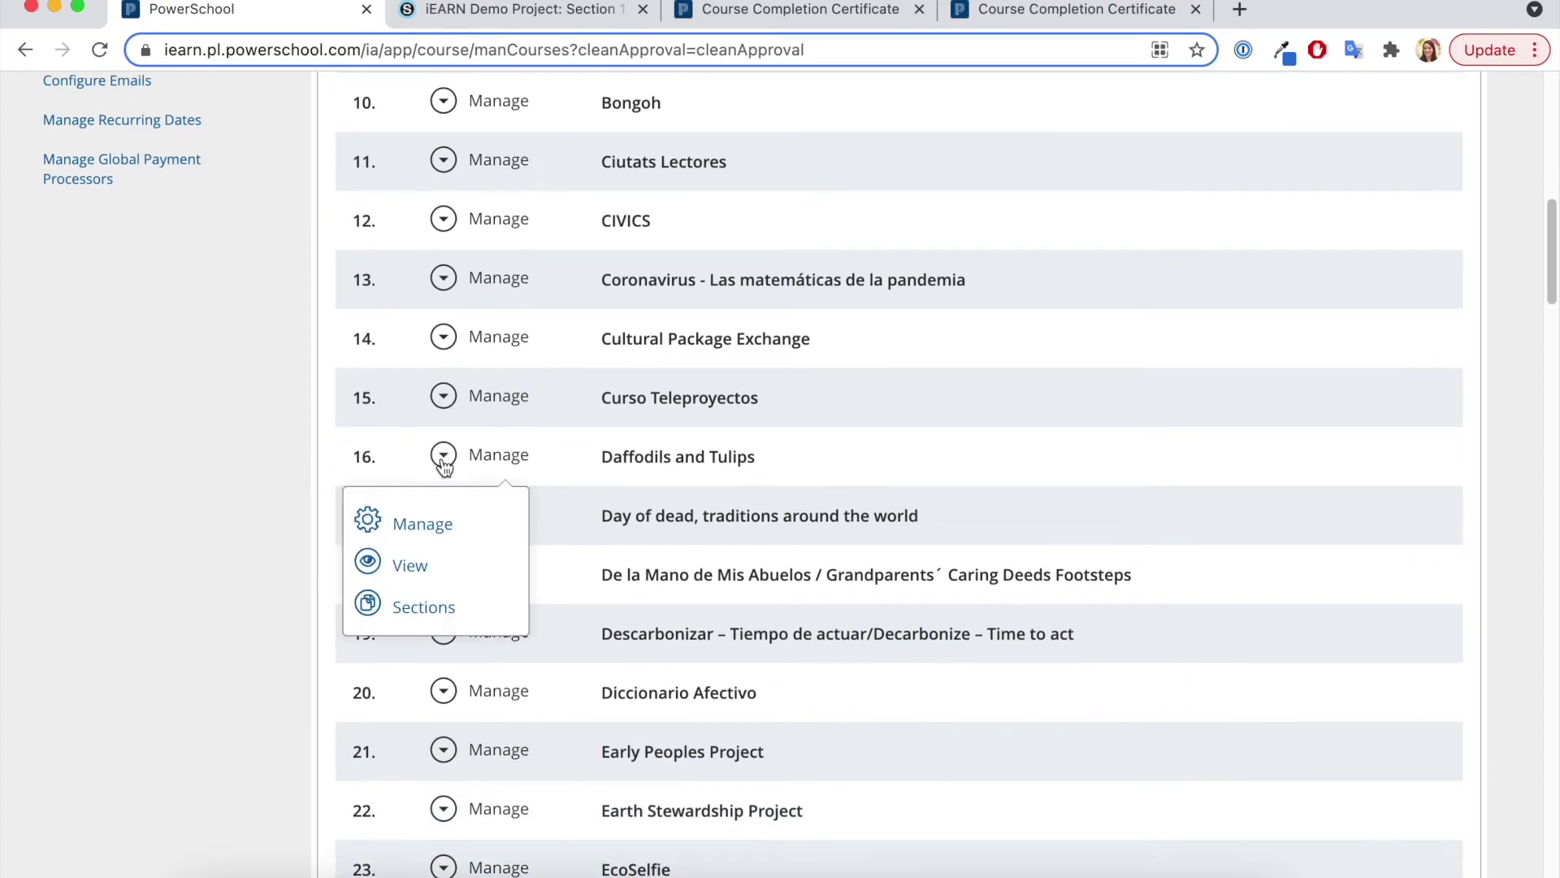
left_click(425, 602)
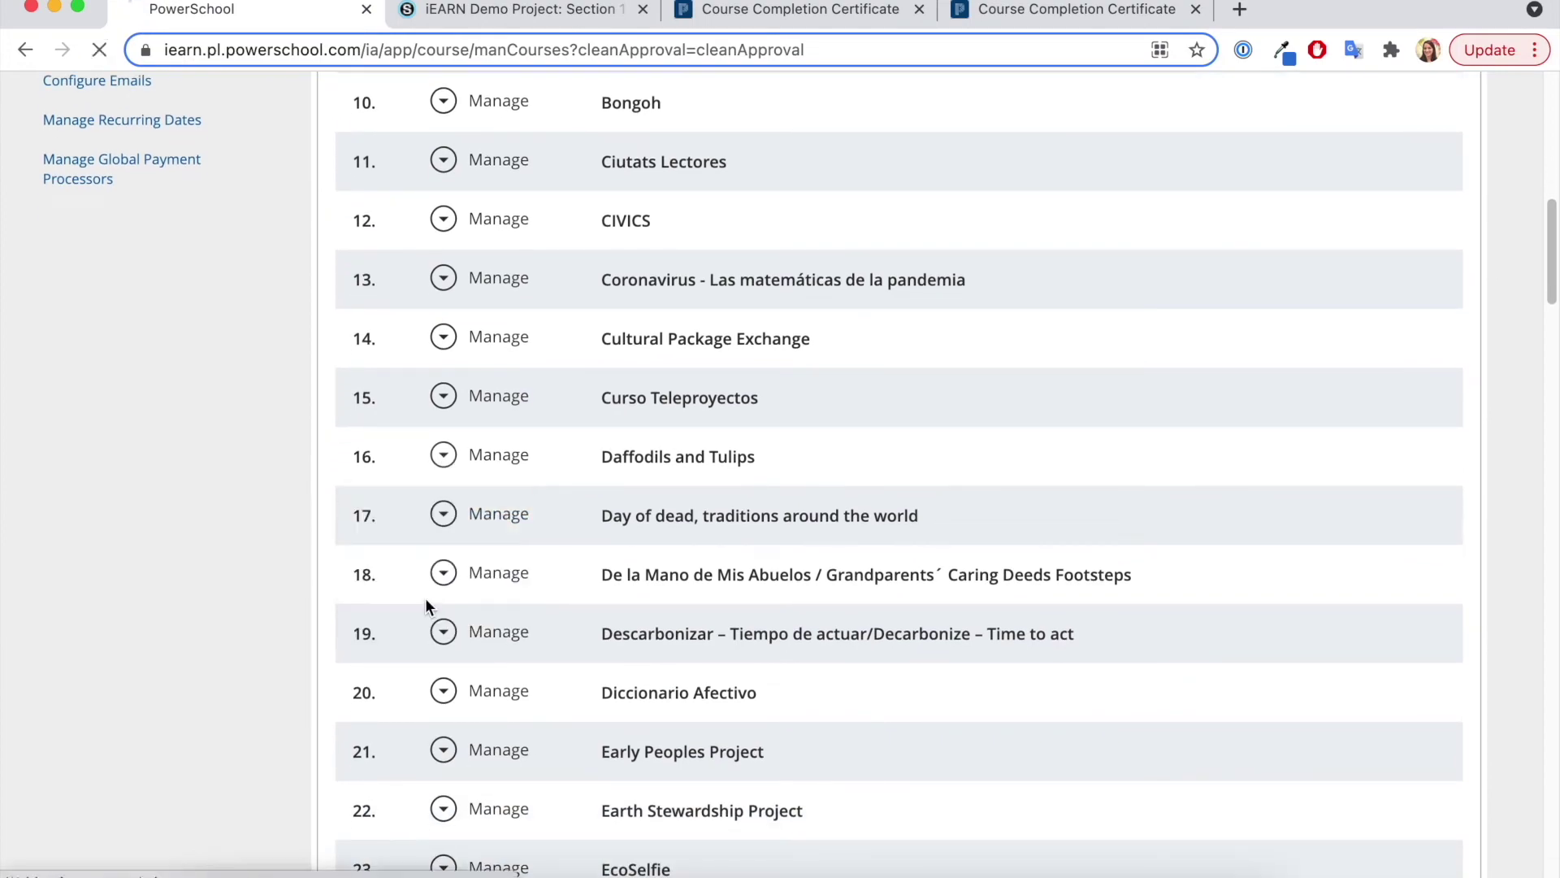
scroll(435, 509, "down", 15)
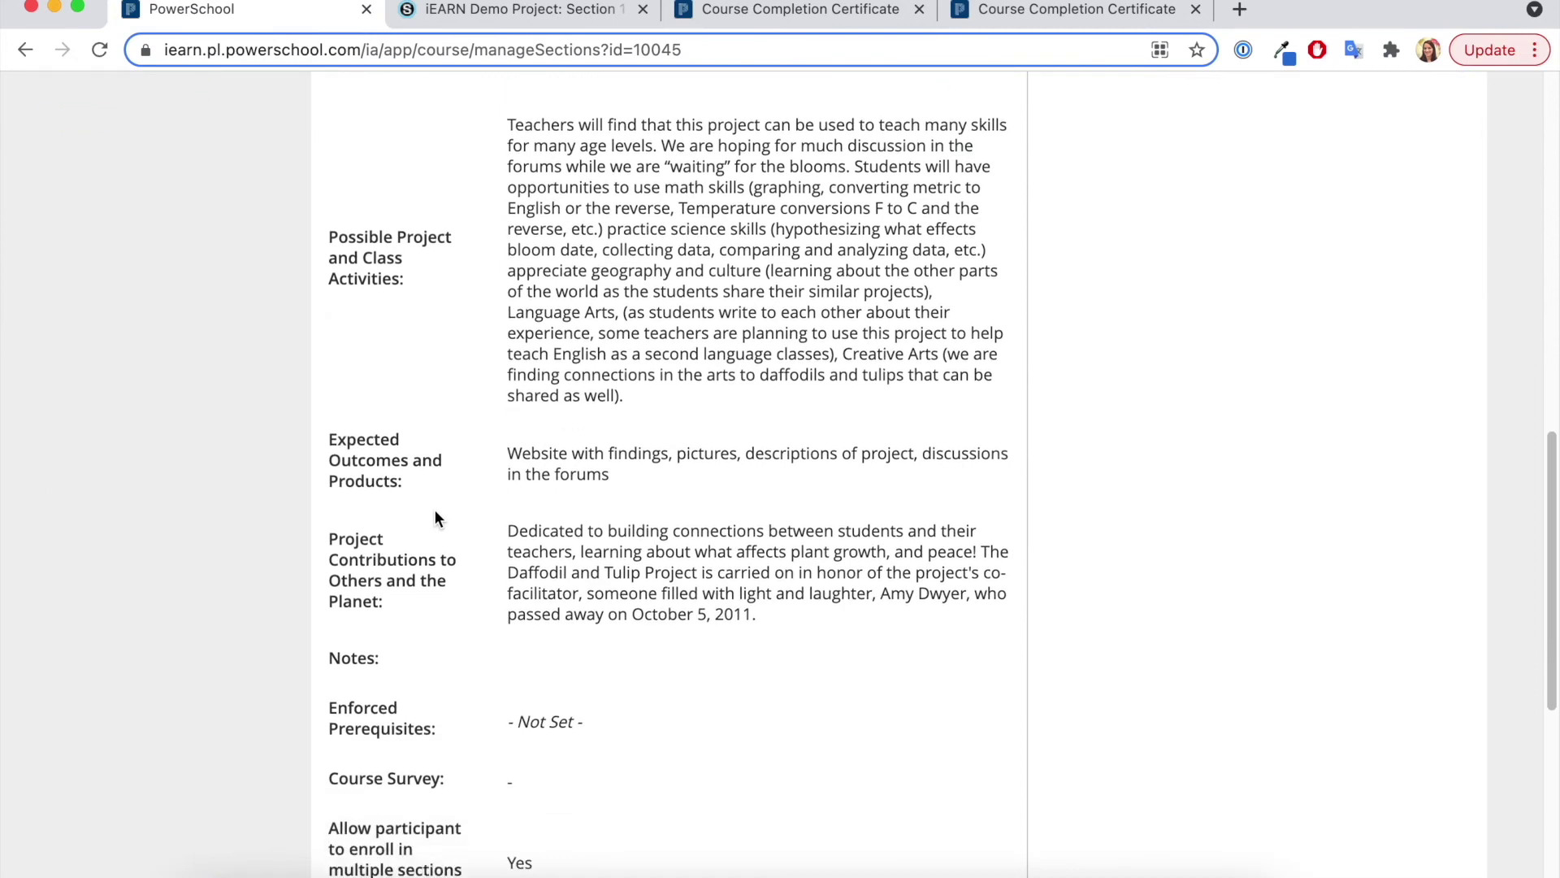
left_click(405, 785)
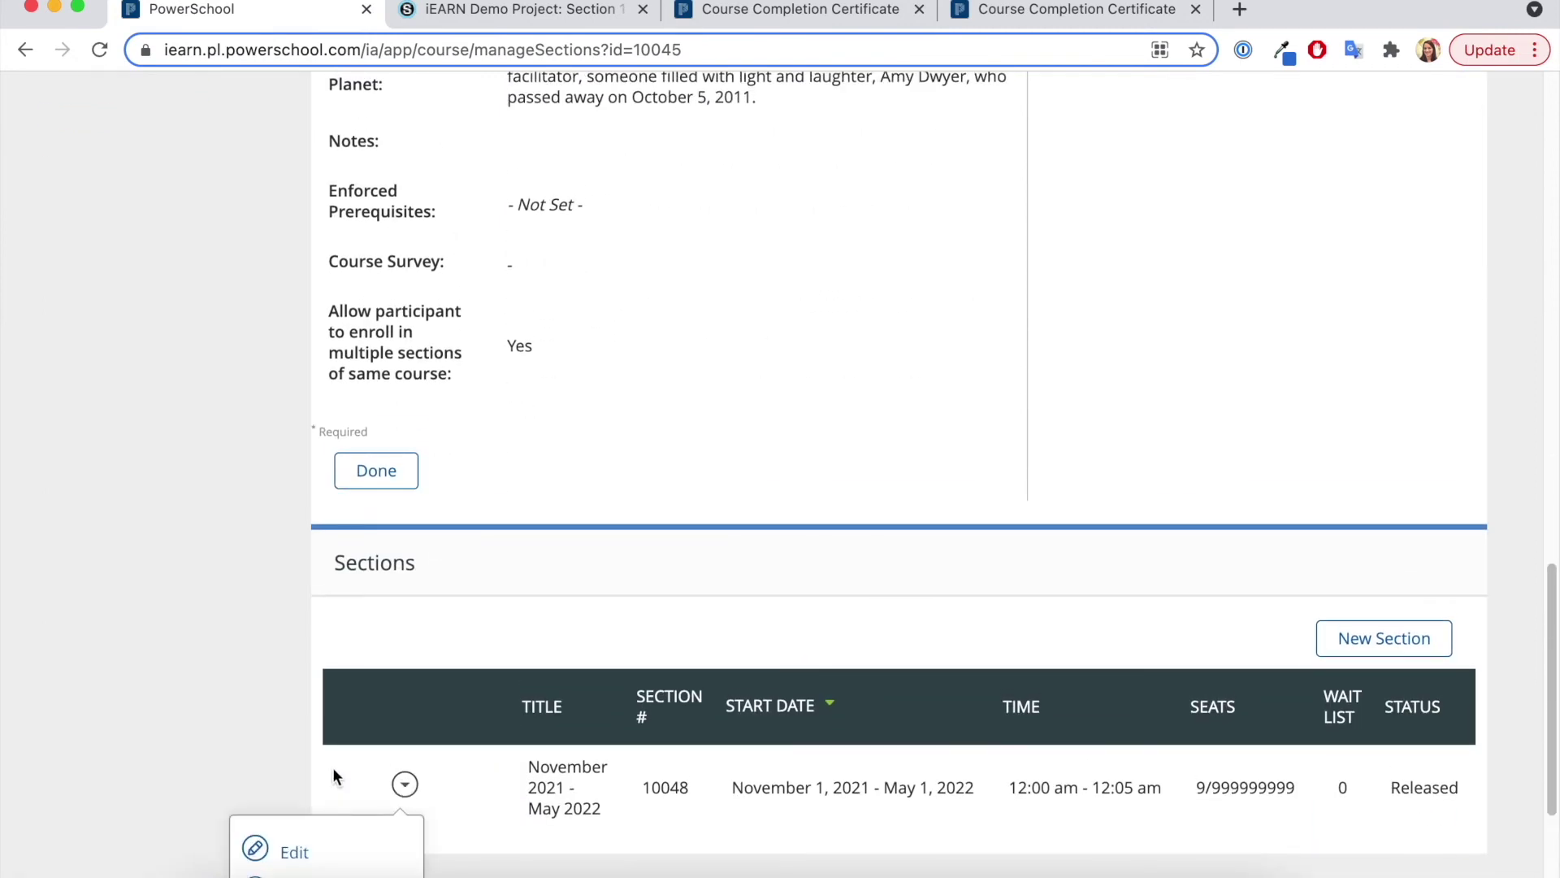
scroll(333, 767, "down", 3)
left_click(338, 737)
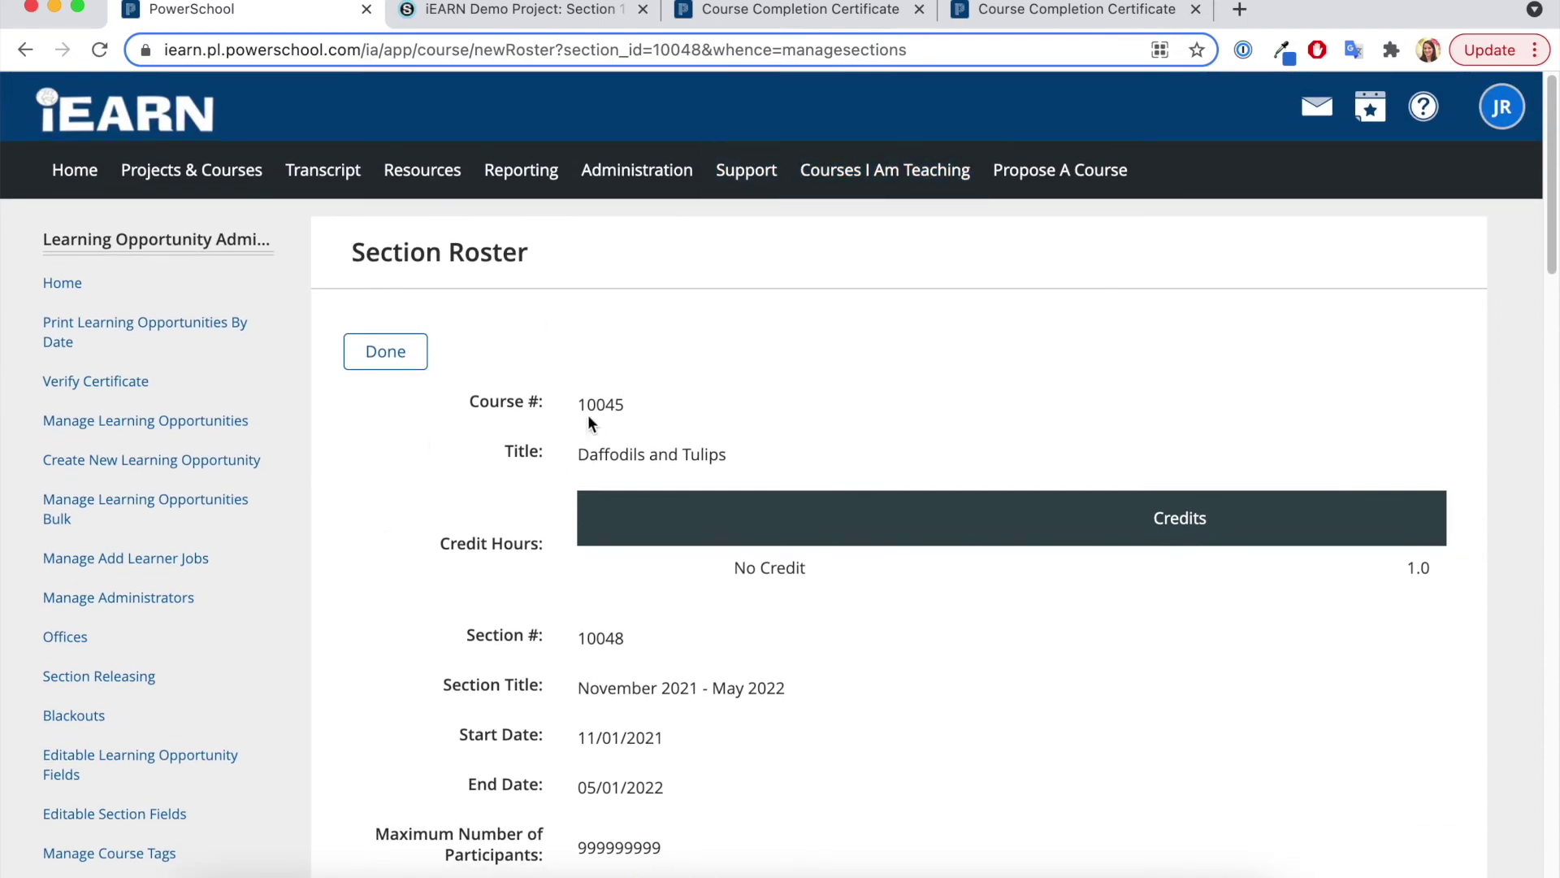
Scroll through section 10048's roster, confirming learners are Registered with 1.0 credit hours
scroll(588, 414, "down", 8)
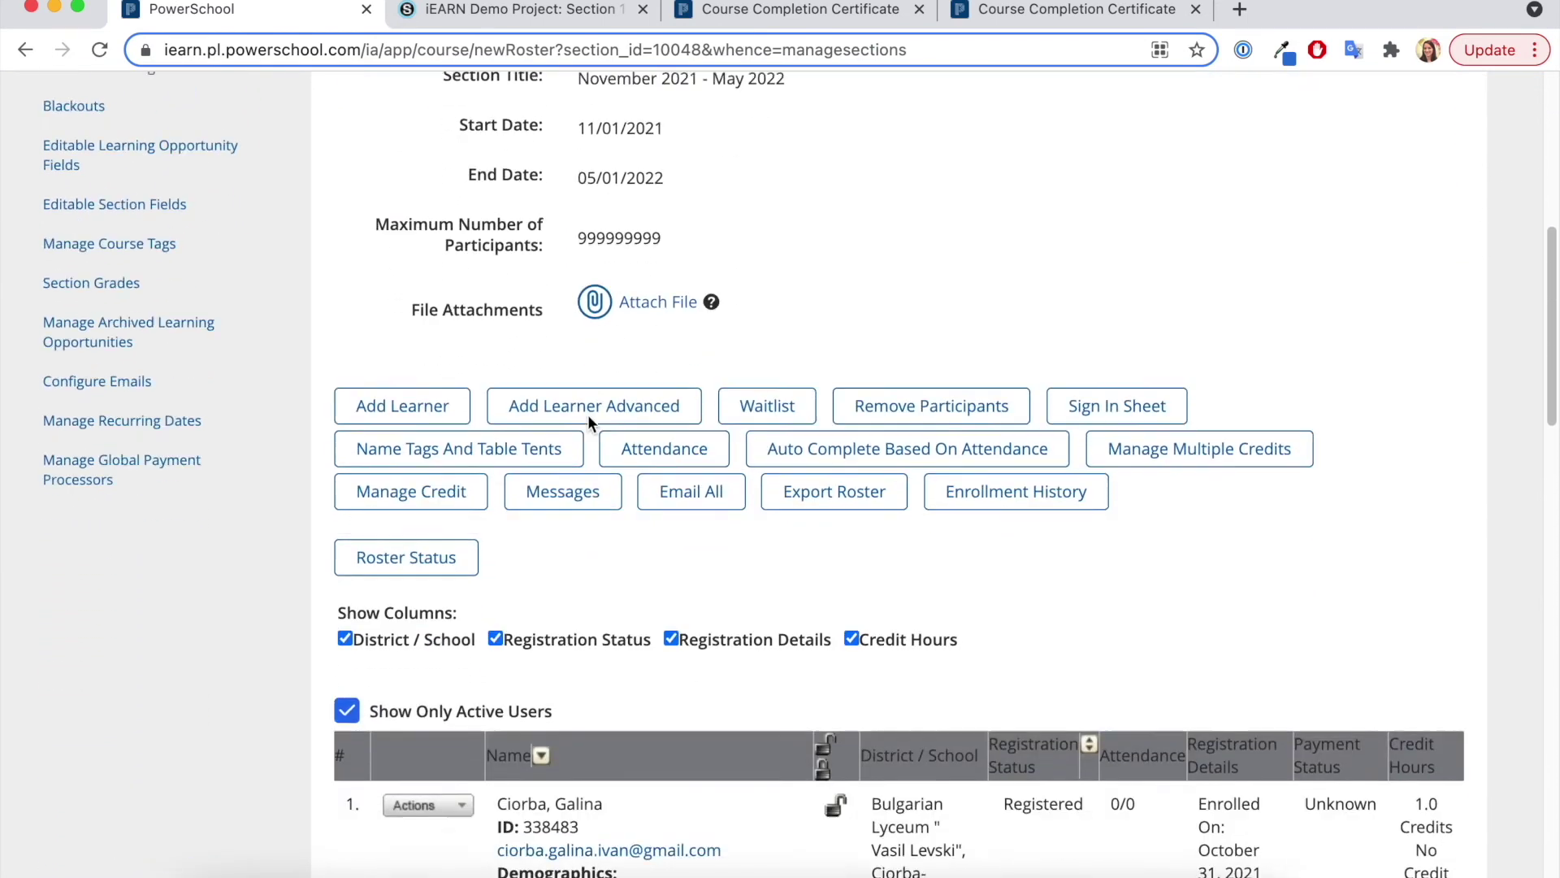
scroll(588, 415, "down", 5)
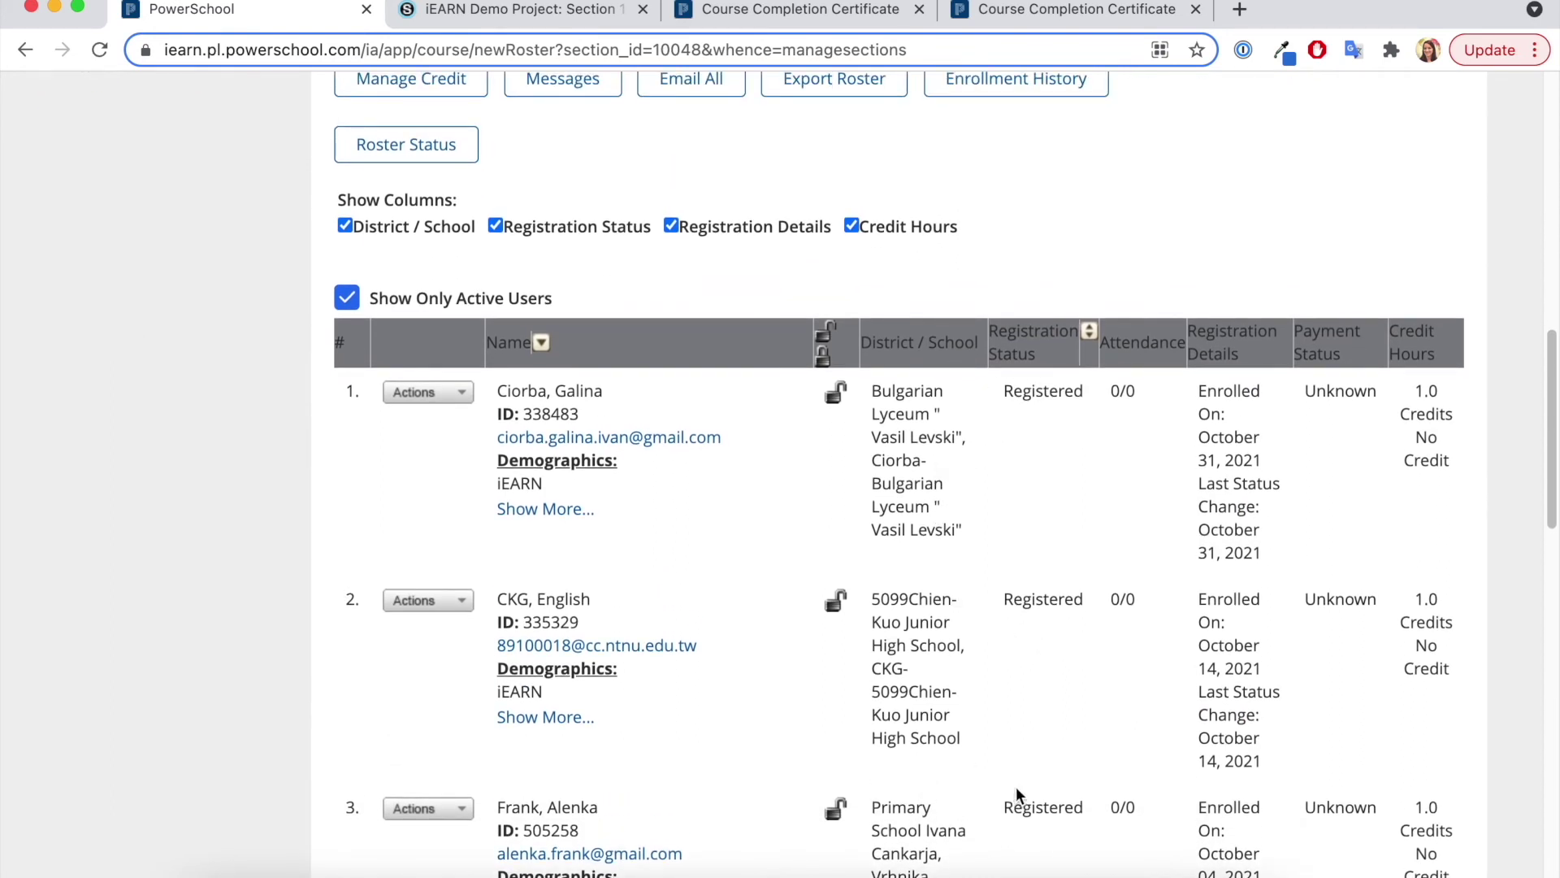
scroll(1018, 794, "up", 3)
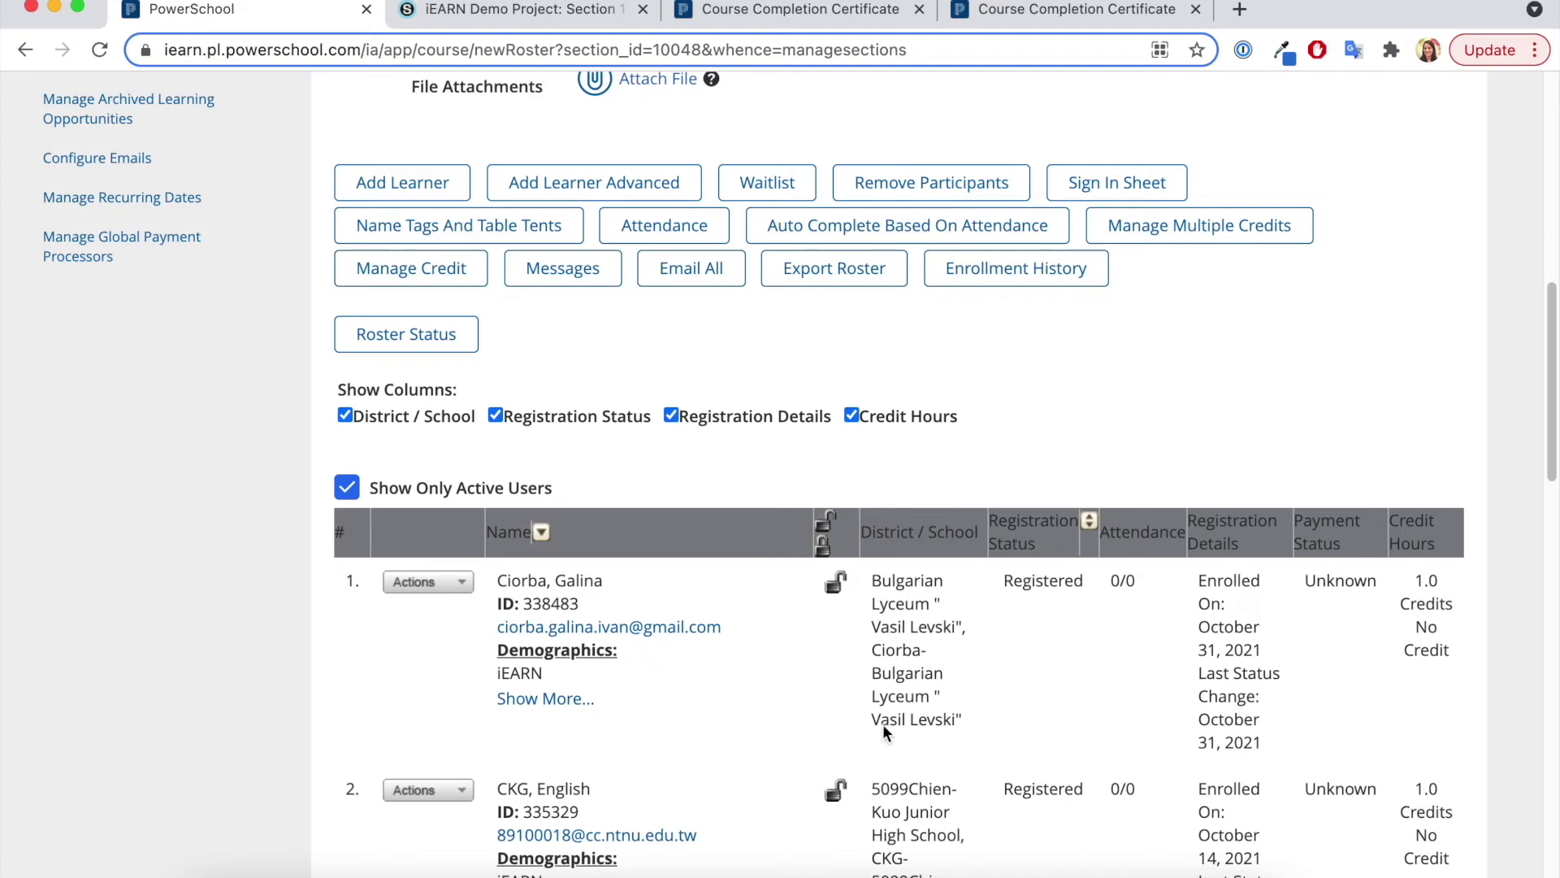
Enter Roster Status editing and close row 1's Registration Status dropdown unchanged
left_click(399, 344)
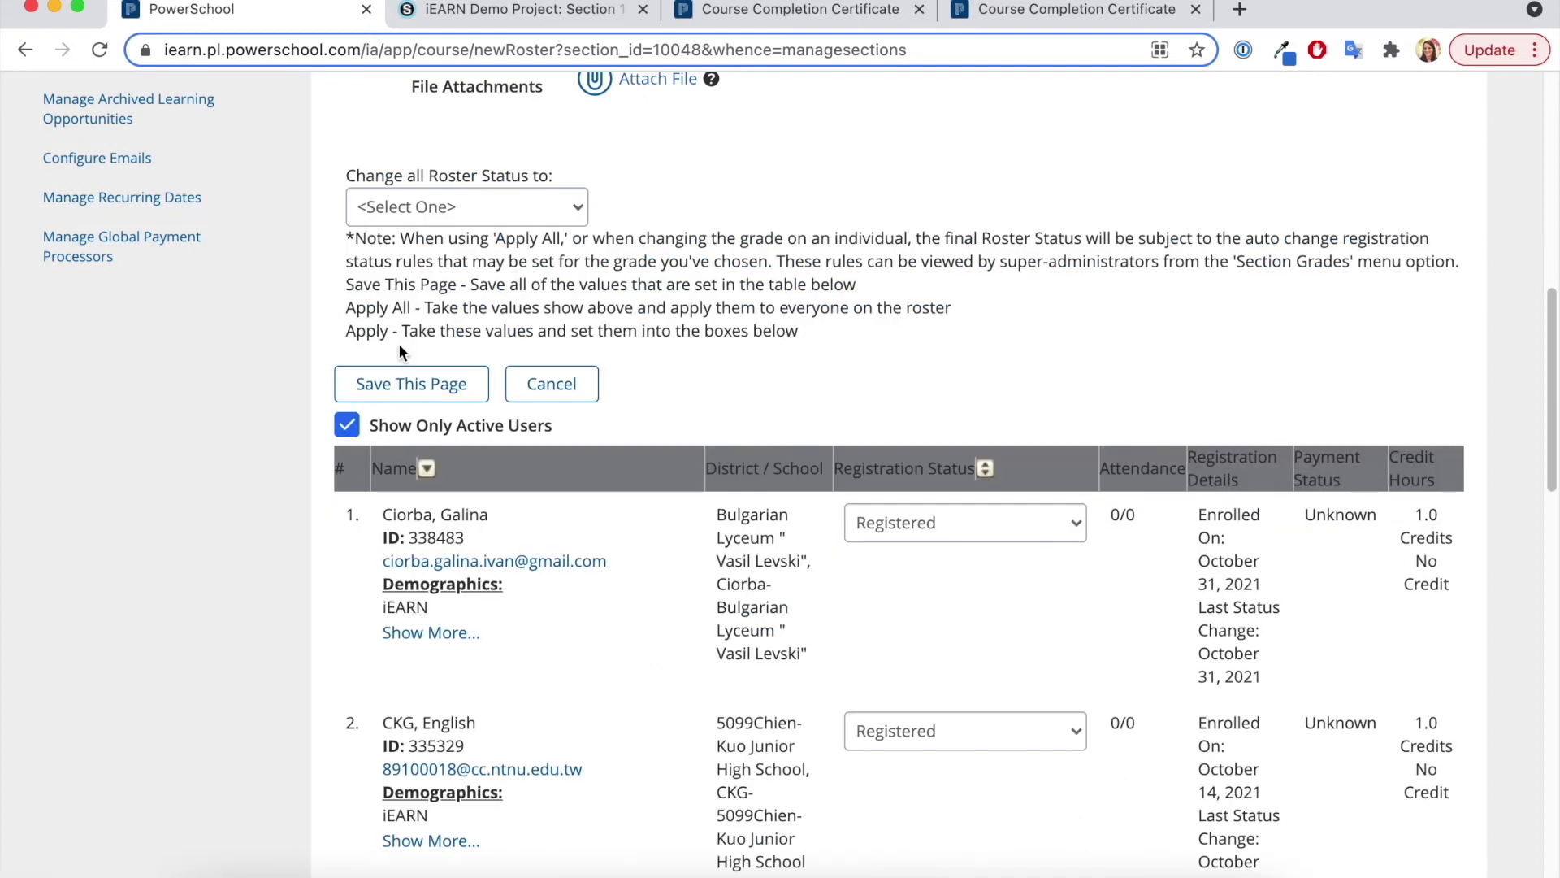
left_click(962, 524)
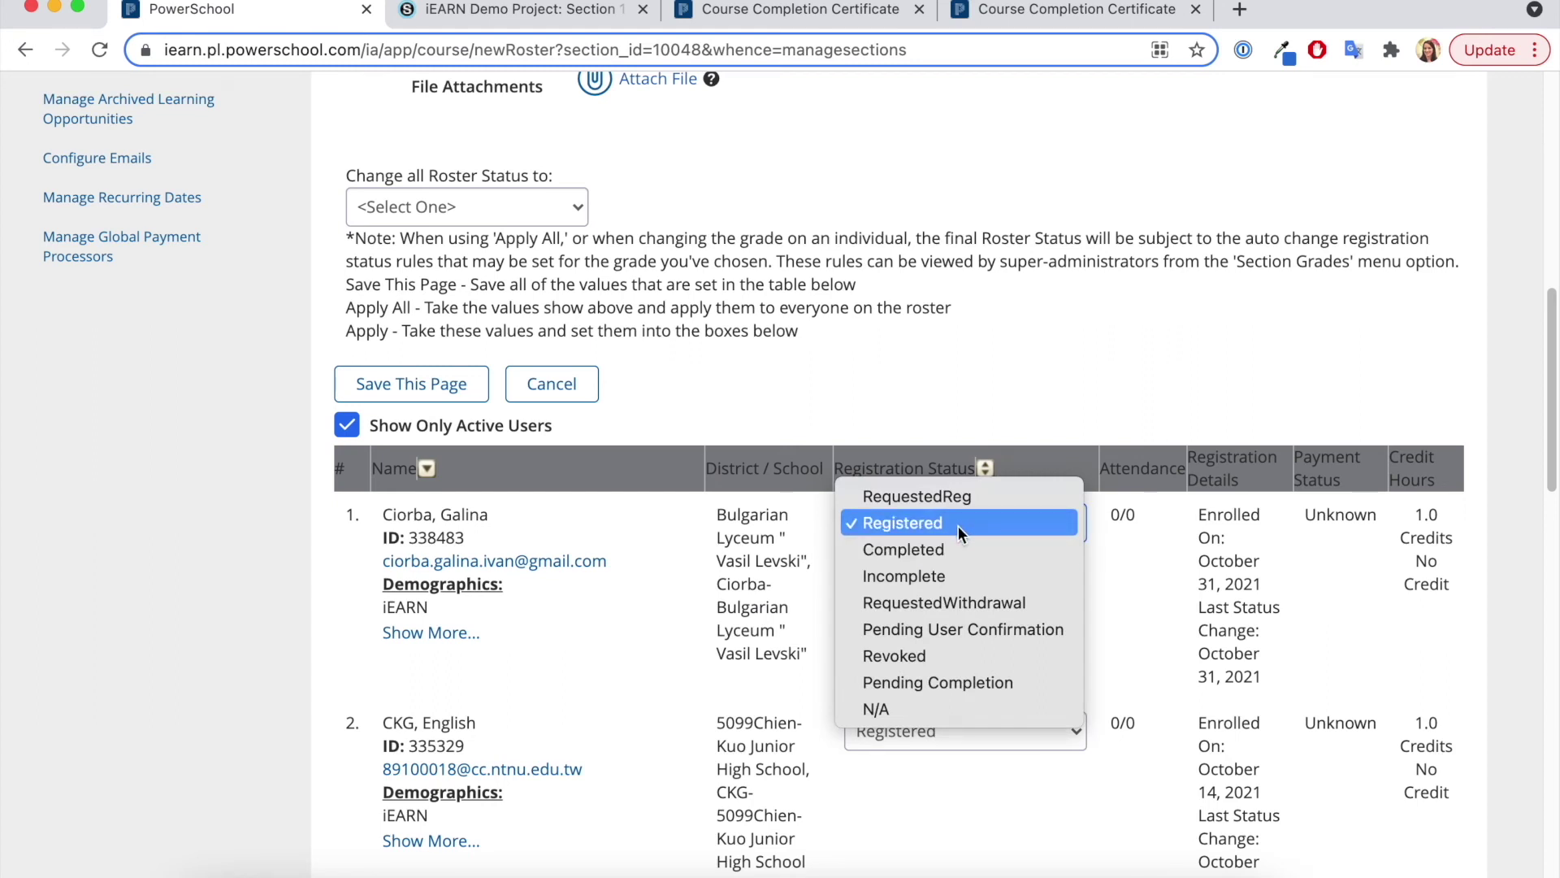
left_click(1006, 363)
scroll(1006, 362, "up", 3)
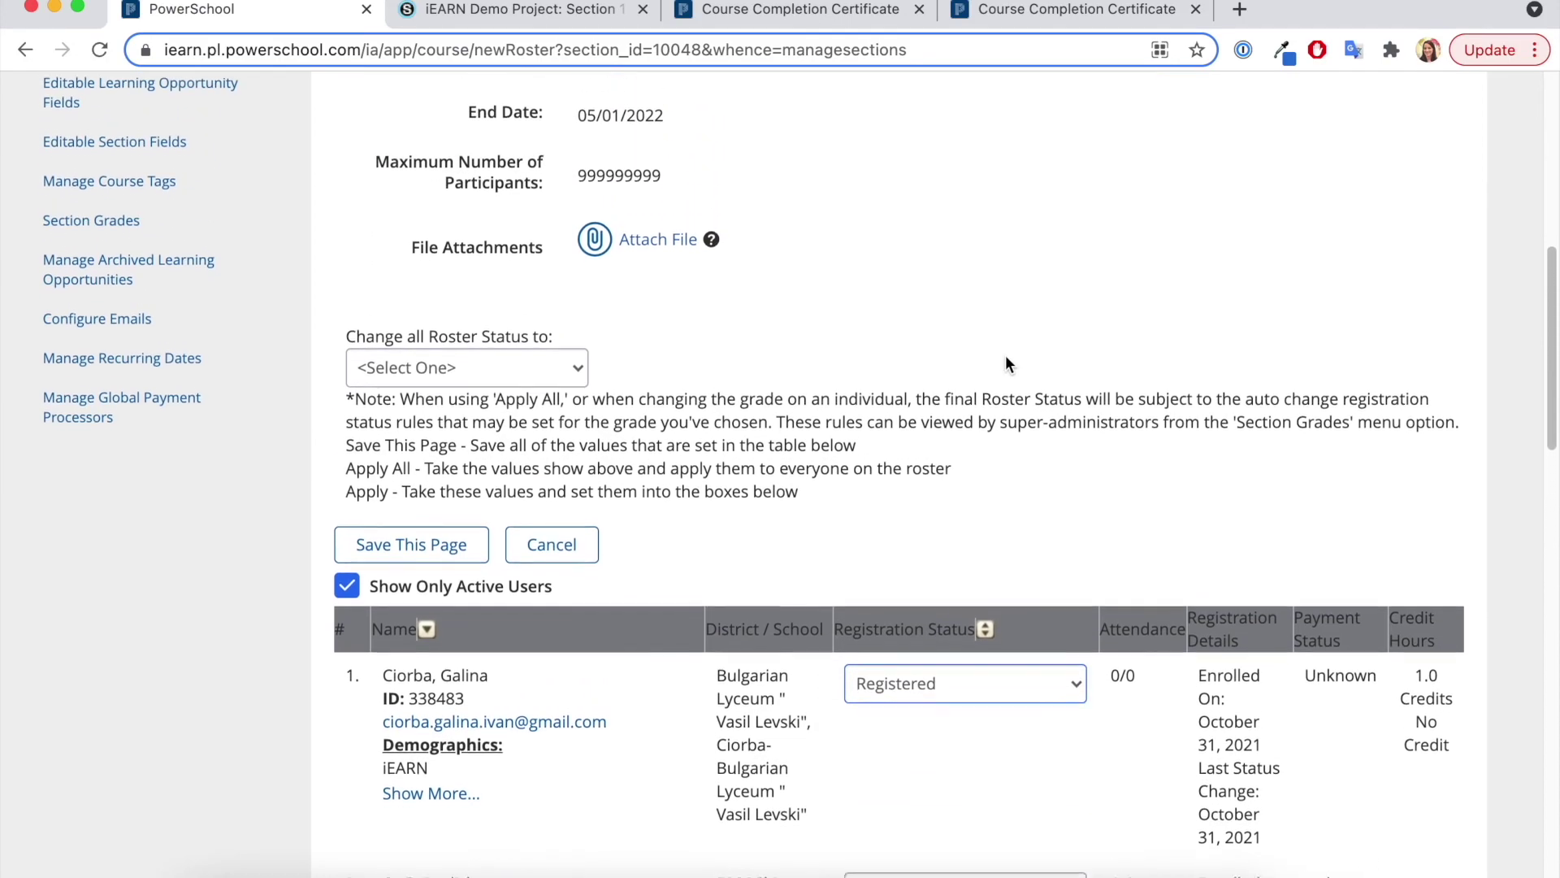
scroll(1006, 358, "up", 2)
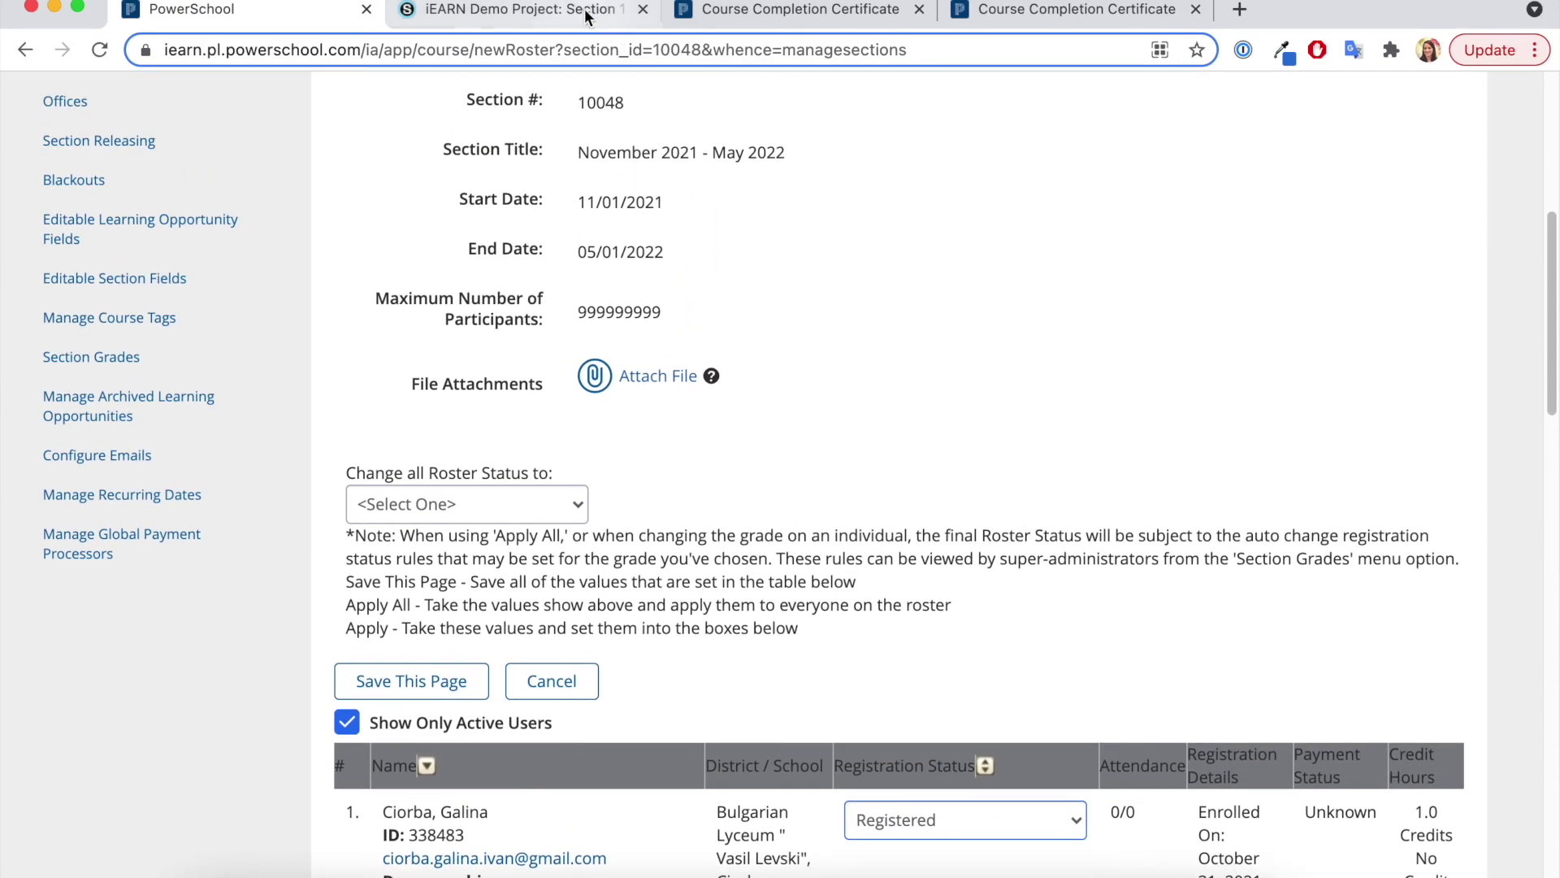
Check the iEARN Demo Project in Schoology, then return to PowerSchool's Transcript credentials page
left_click(537, 9)
scroll(341, 425, "down", 8)
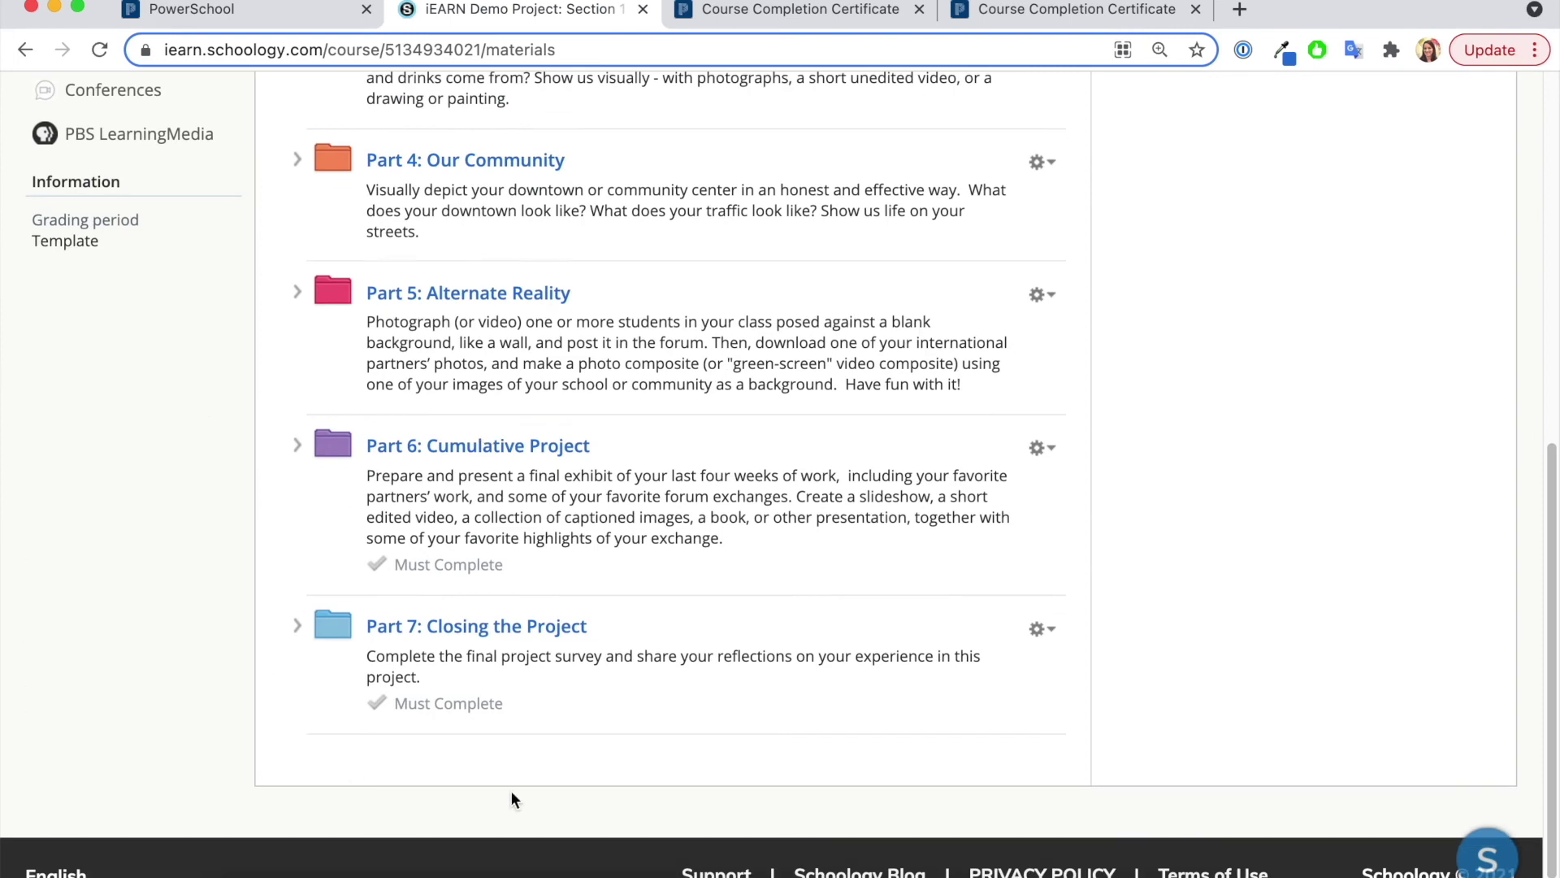
left_click(295, 8)
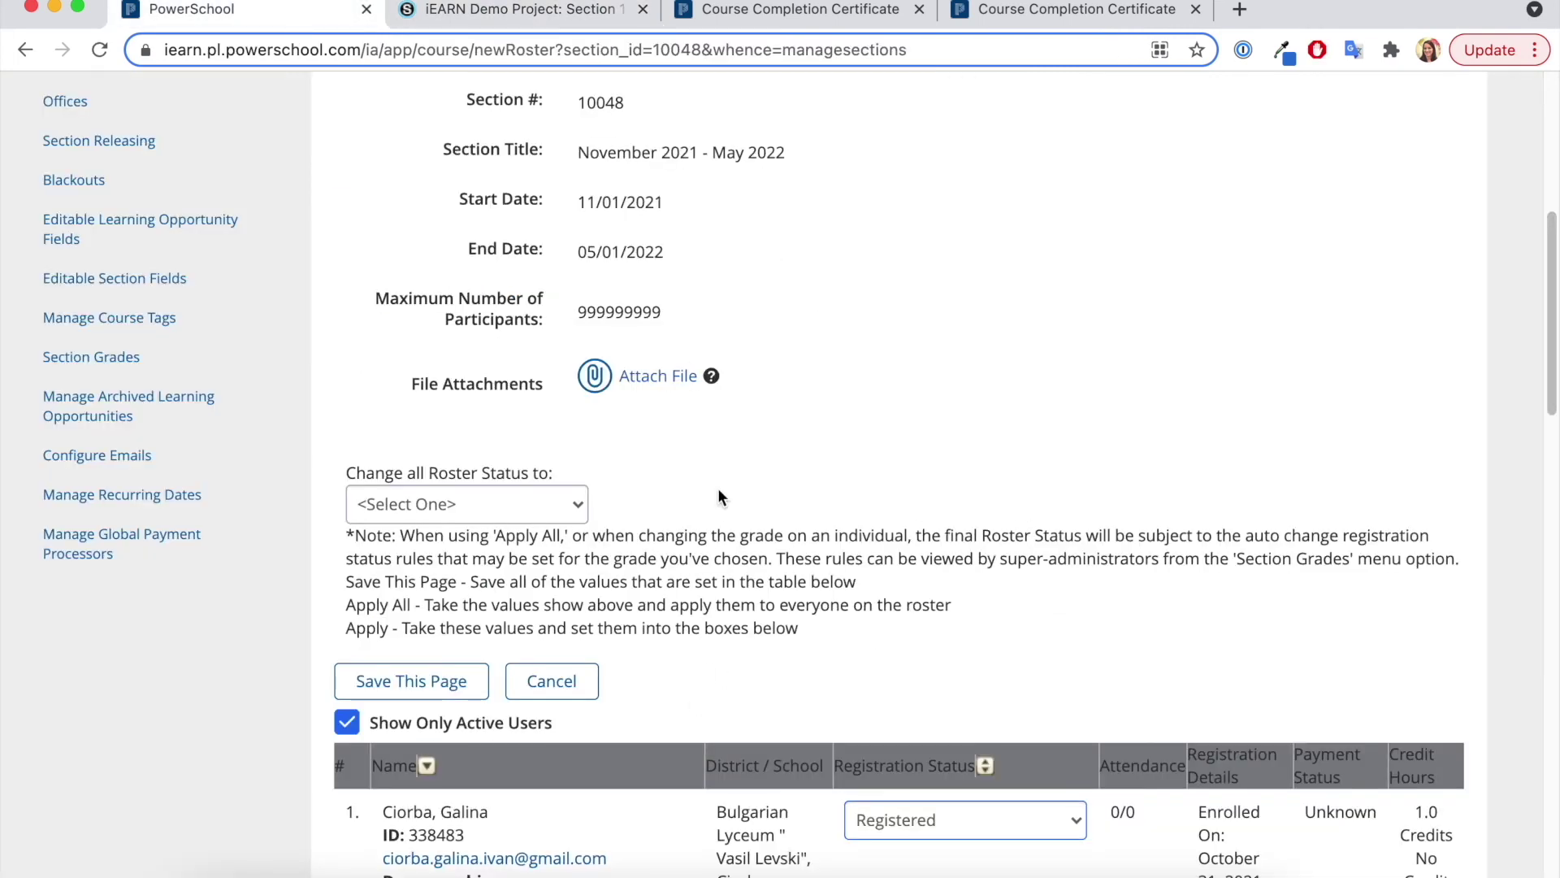
scroll(941, 597, "down", 3)
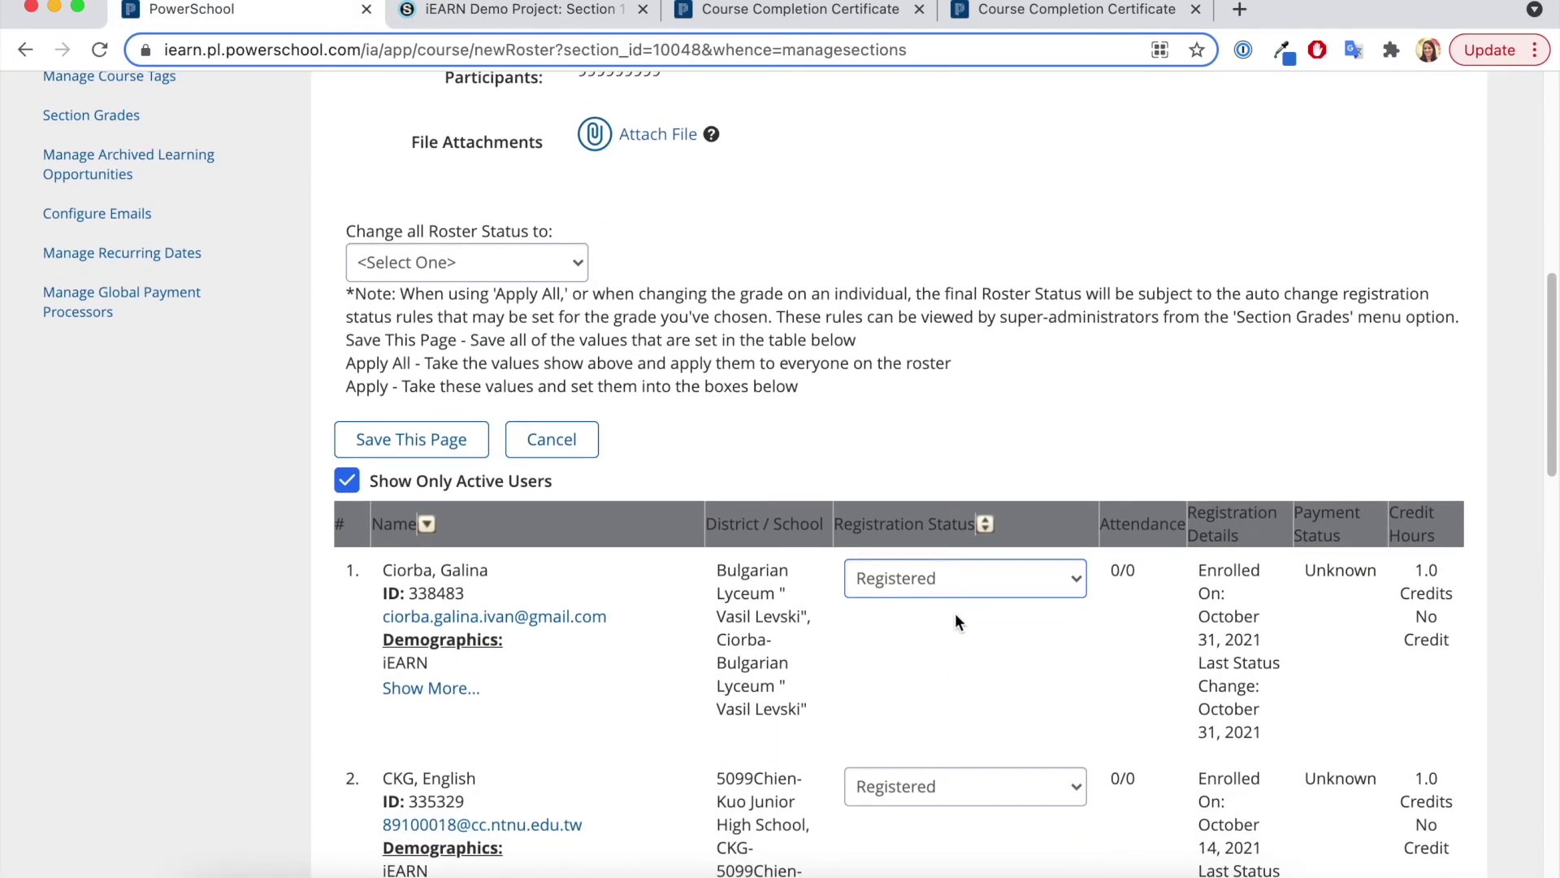
scroll(661, 635, "up", 10)
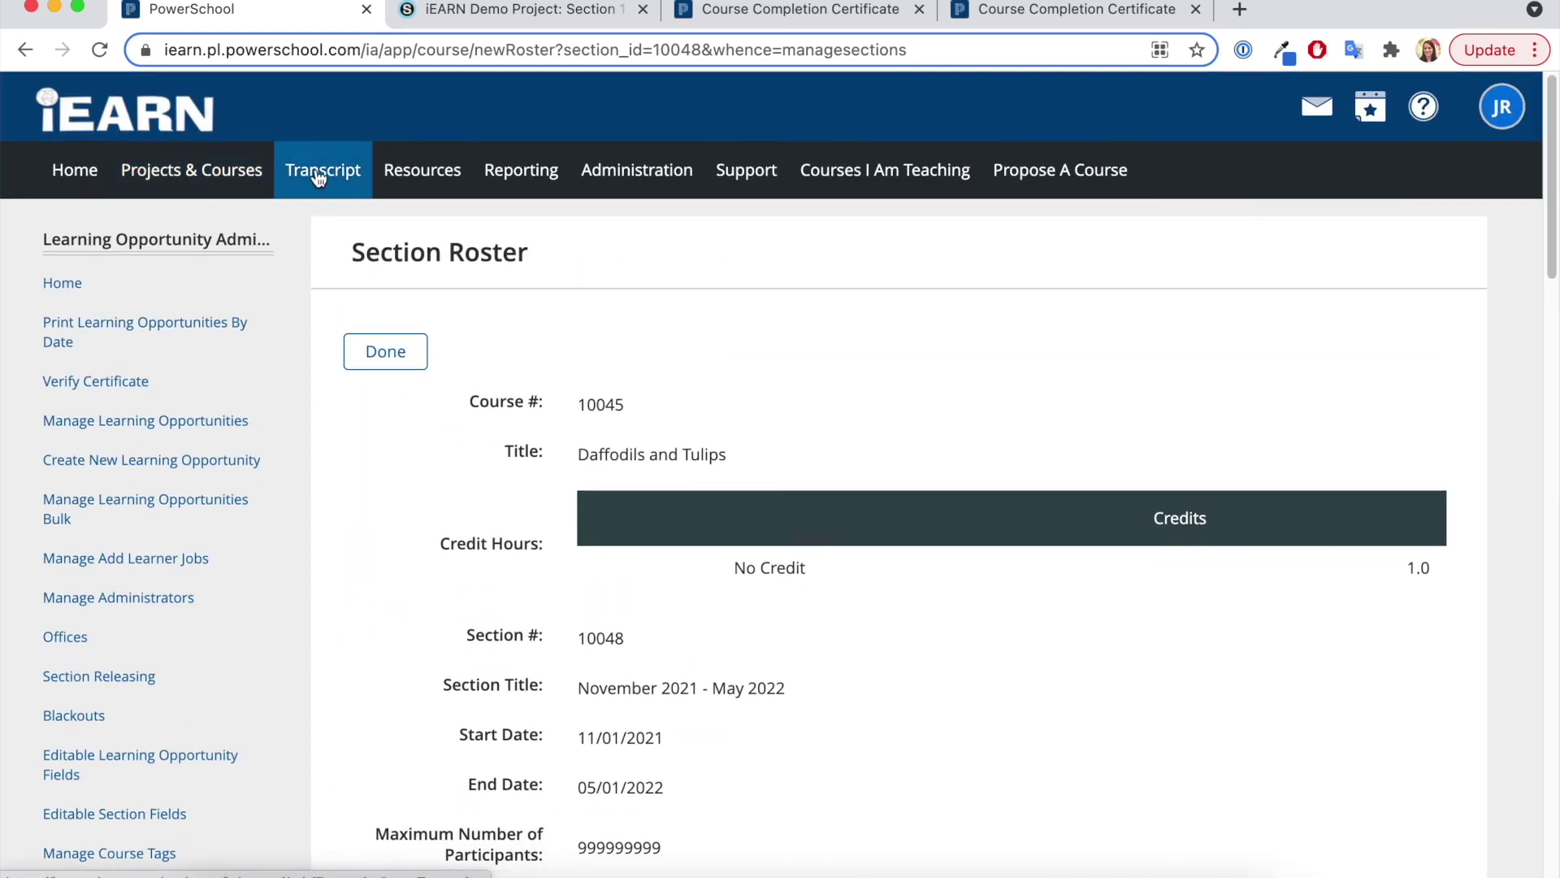
left_click(320, 172)
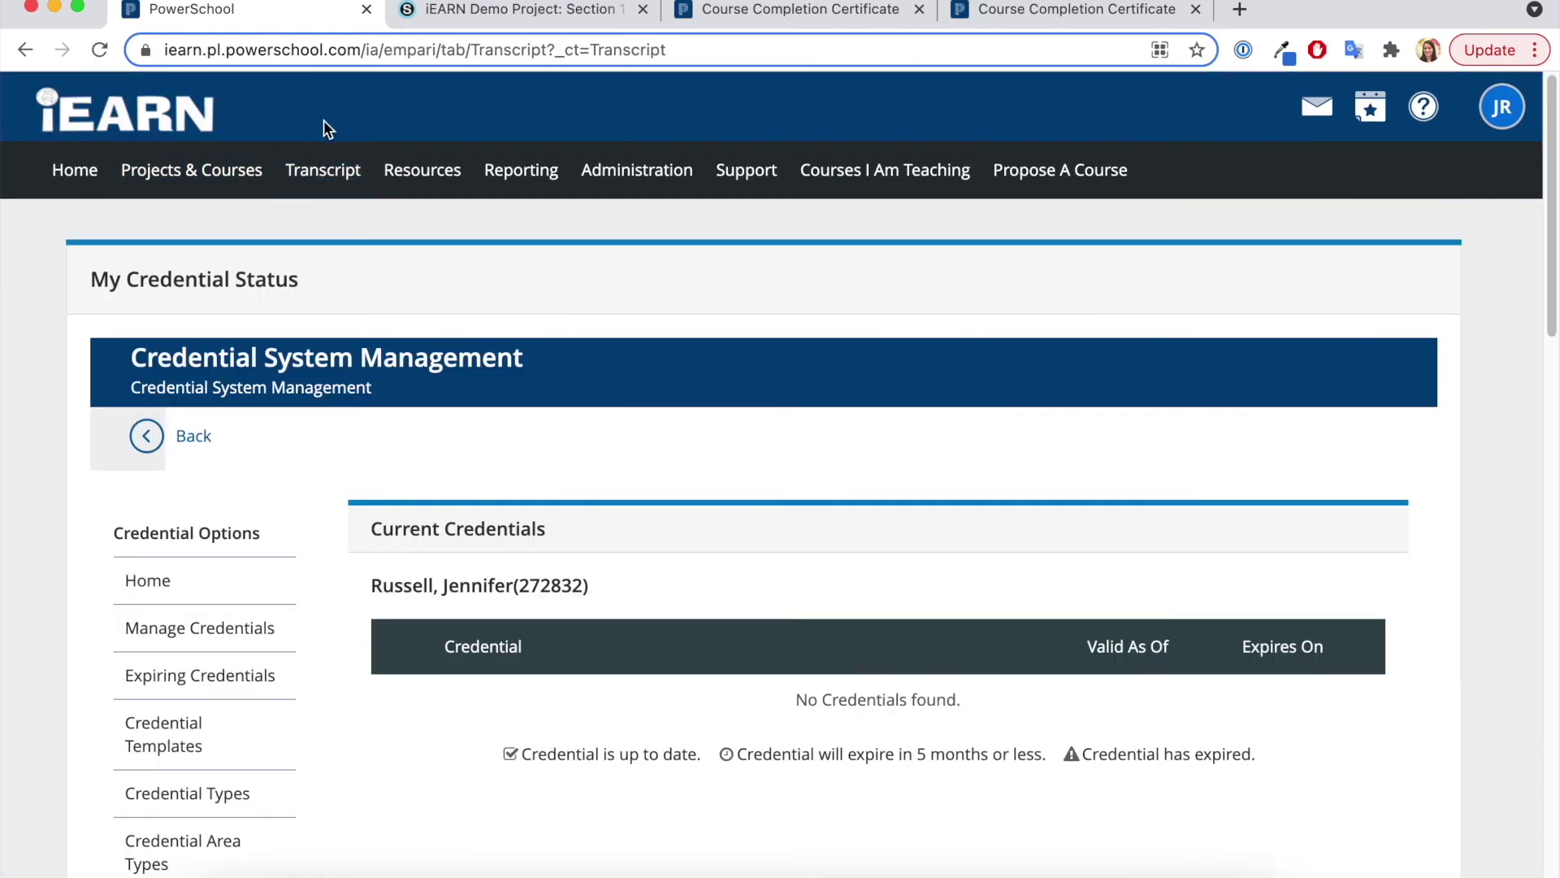
View the Global STEAM Course Completion Certificate PDF dated September 24, 2021
scroll(419, 284, "down", 12)
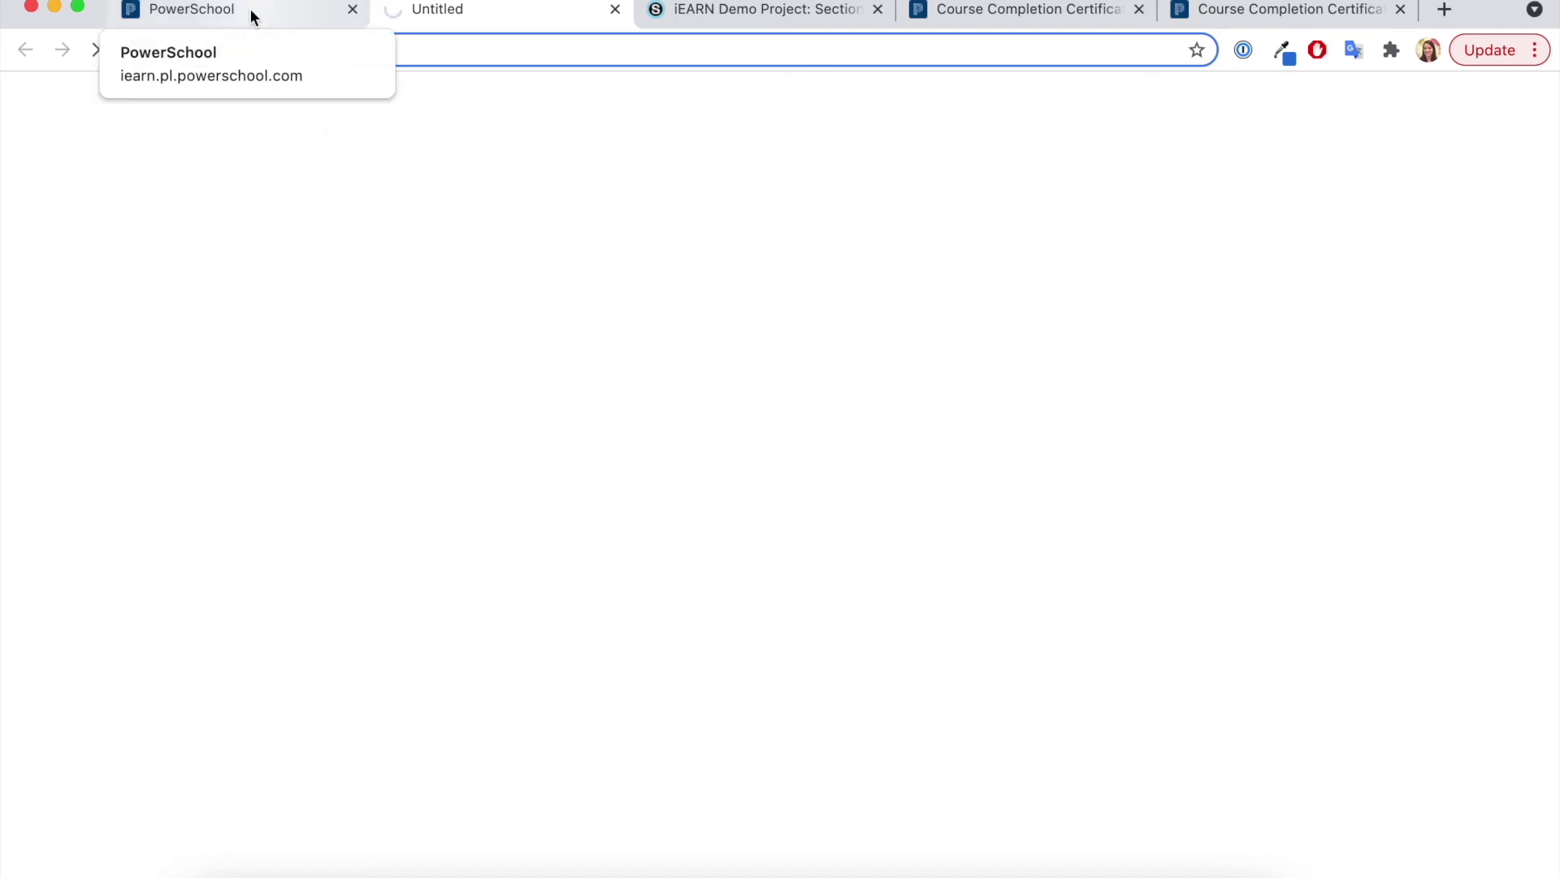
left_click(1278, 8)
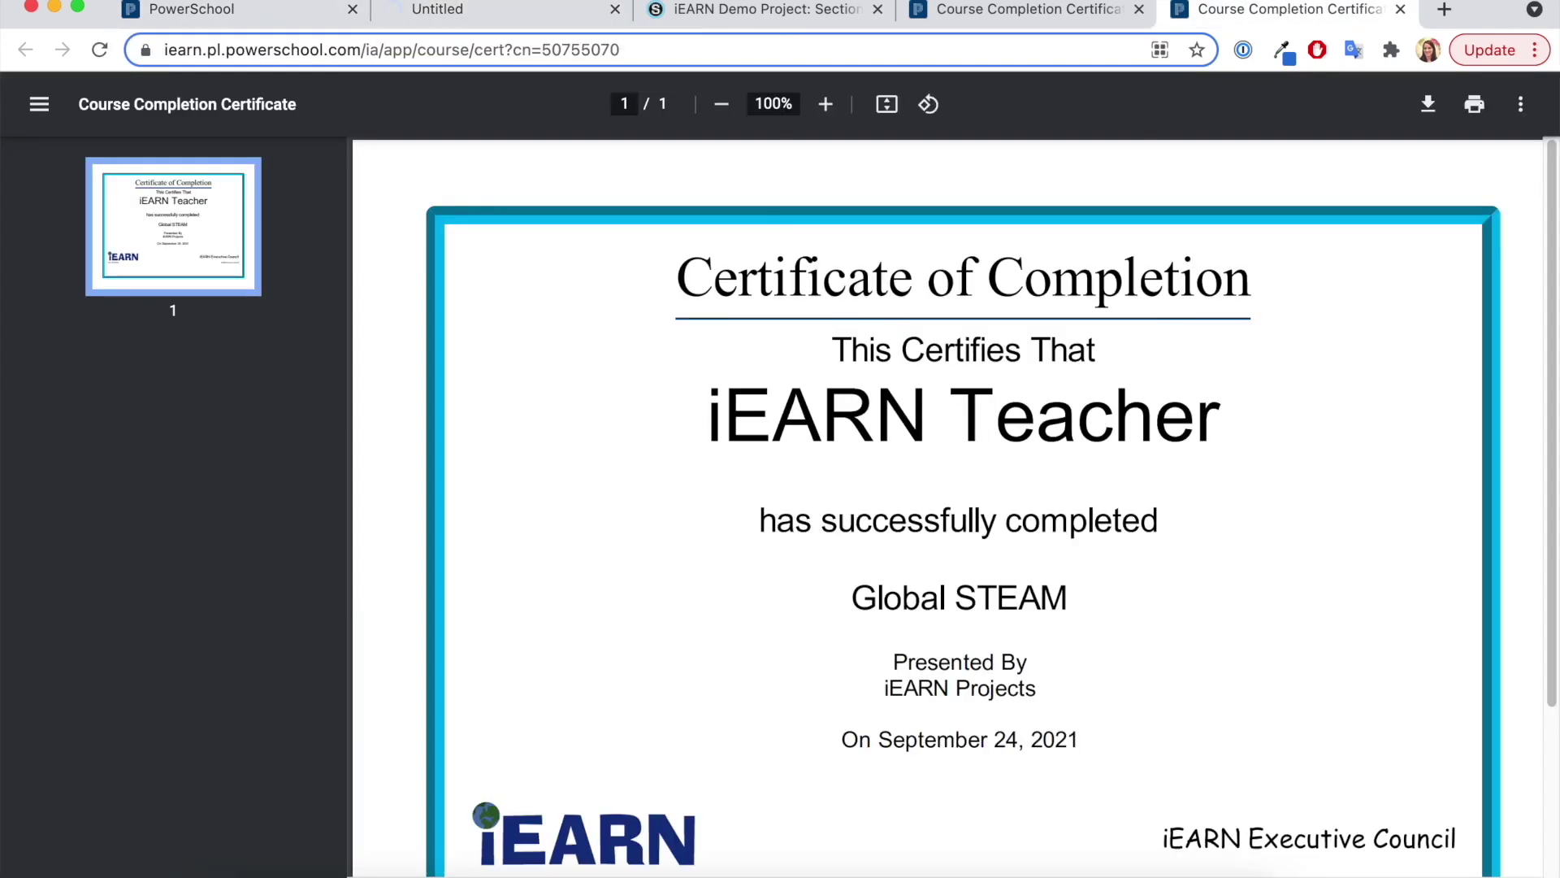